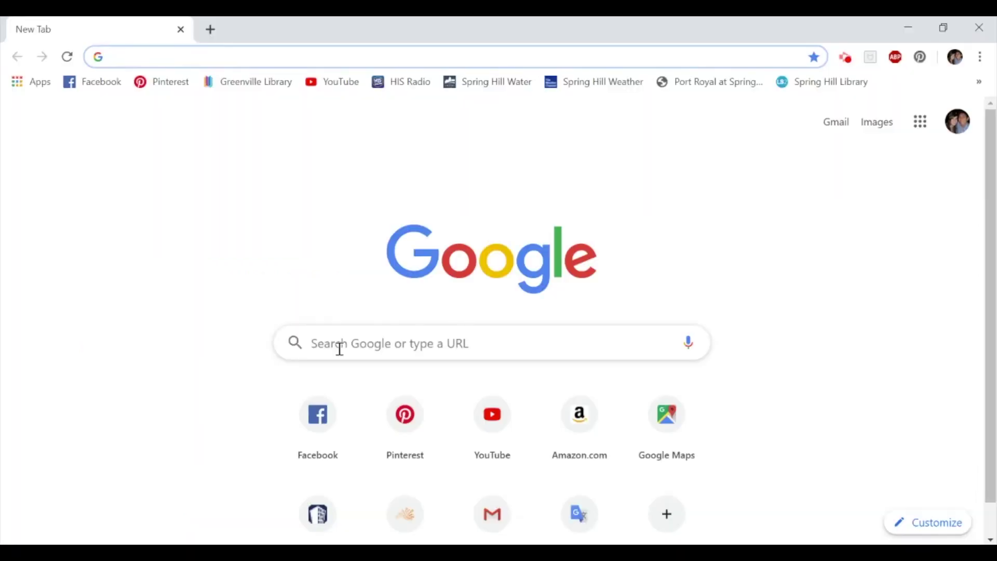
- Search Google for "north america in wikipedia" and open the North America Wikipedia article
{"action": "type", "text": "No"}
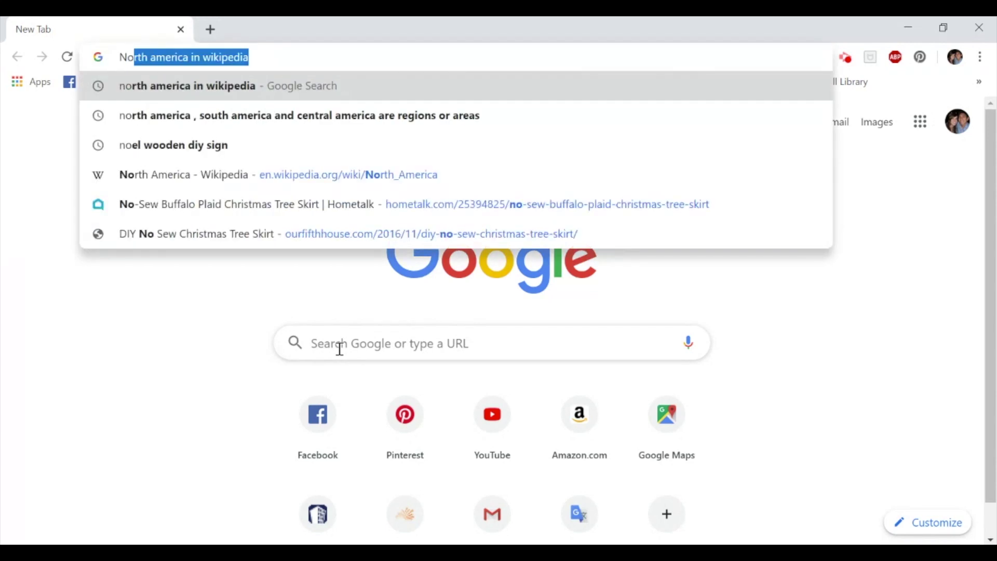
{"action": "type", "text": "rth"}
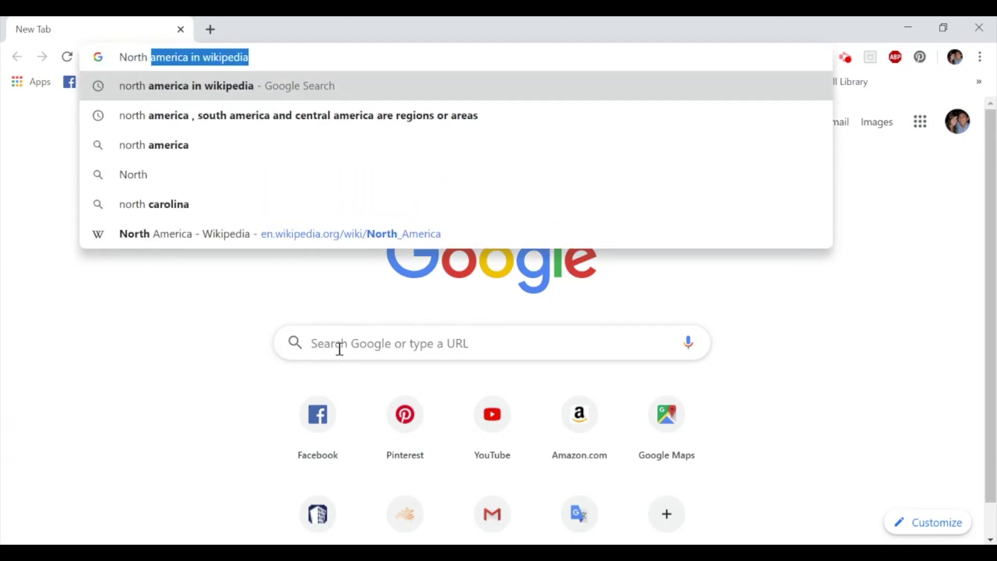
{"action": "key", "text": "Return"}
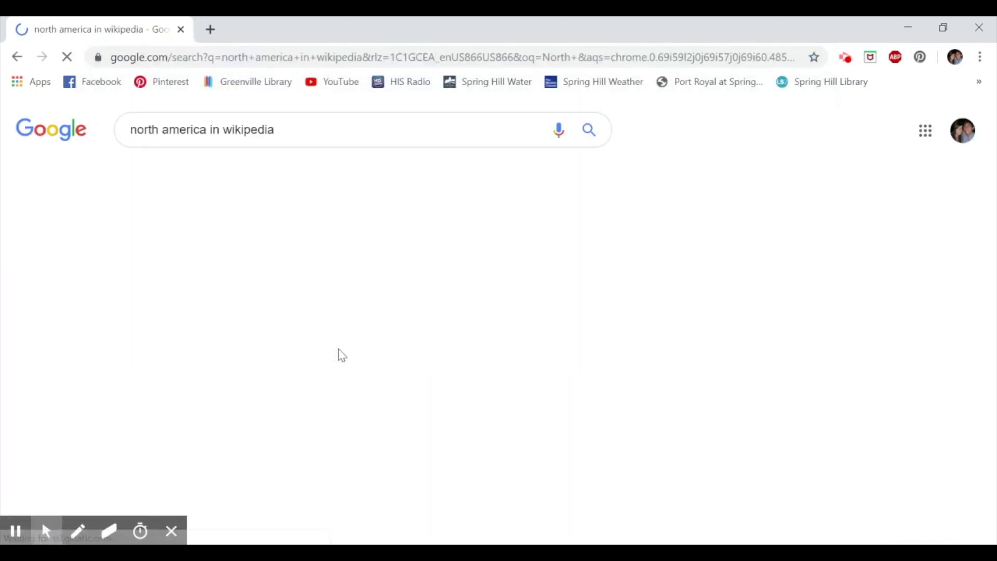
{"action": "left_click", "coordinate": [261, 252]}
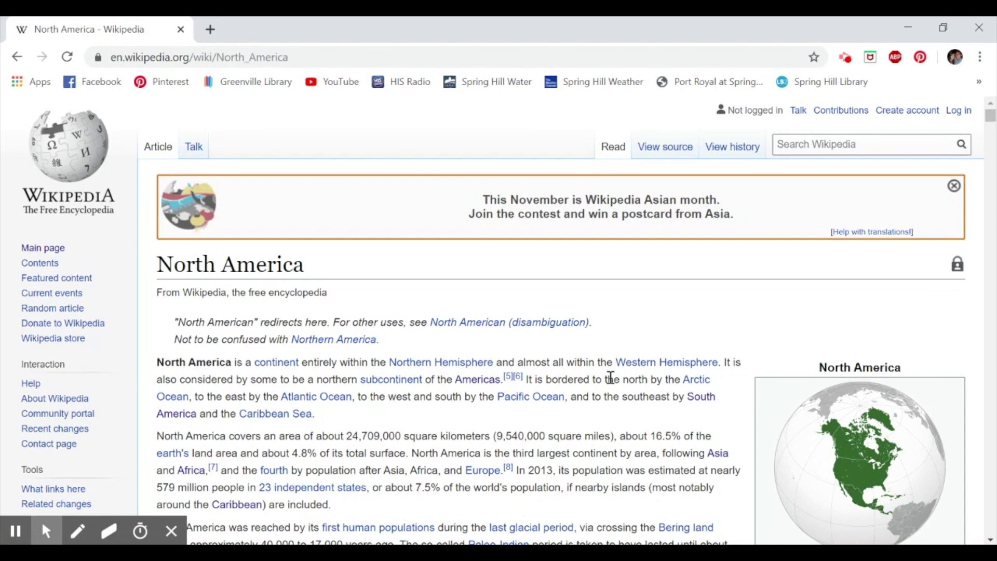
- Examine the North America article and its table of countries, territories, and dependencies
{"action": "scroll", "coordinate": [611, 377], "scroll_direction": "down", "scroll_amount": 4}
{"action": "scroll", "coordinate": [611, 385], "scroll_direction": "down", "scroll_amount": 12}
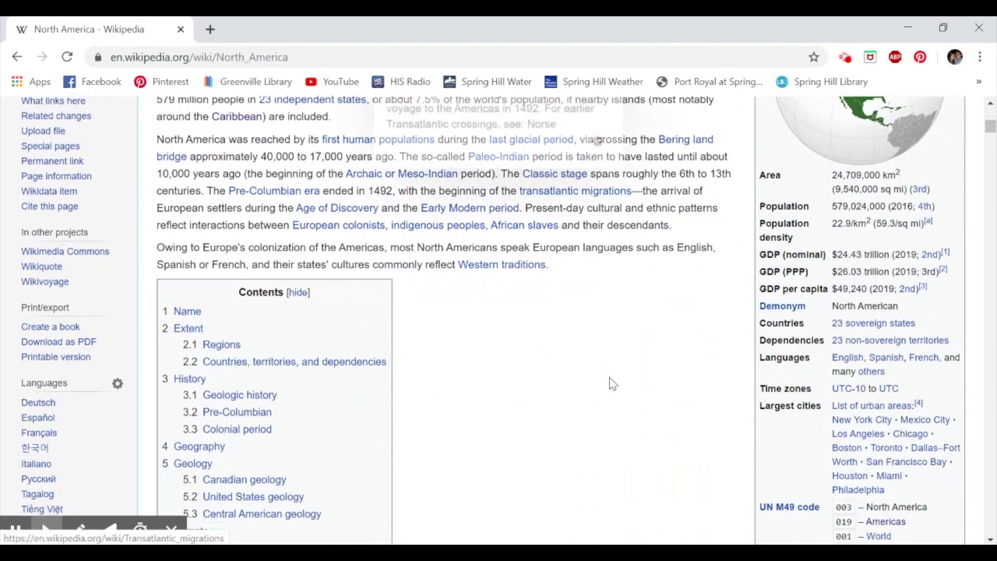
{"action": "scroll", "coordinate": [611, 384], "scroll_direction": "down", "scroll_amount": 20}
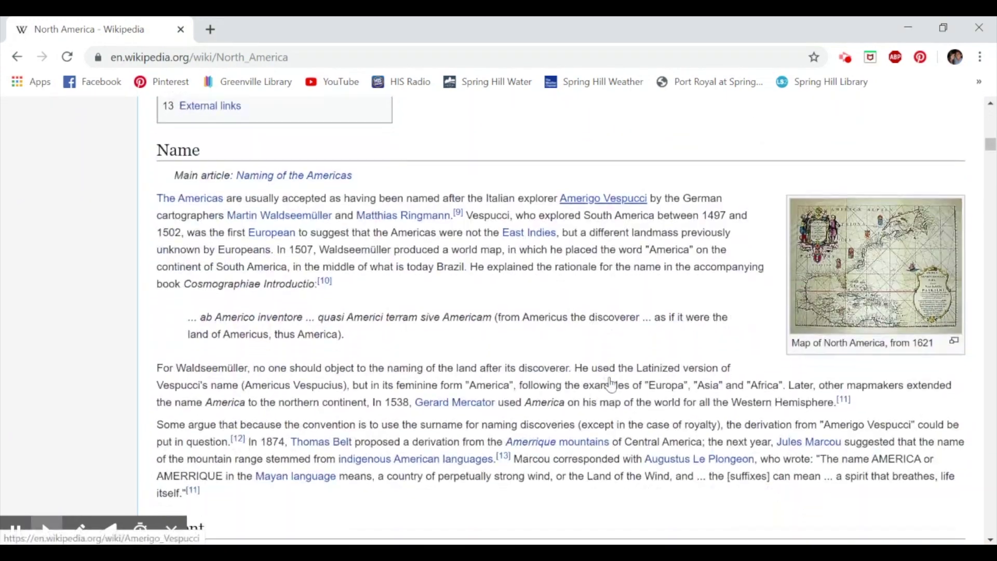
{"action": "scroll", "coordinate": [634, 264], "scroll_direction": "up", "scroll_amount": 2}
{"action": "scroll", "coordinate": [635, 267], "scroll_direction": "up", "scroll_amount": 3}
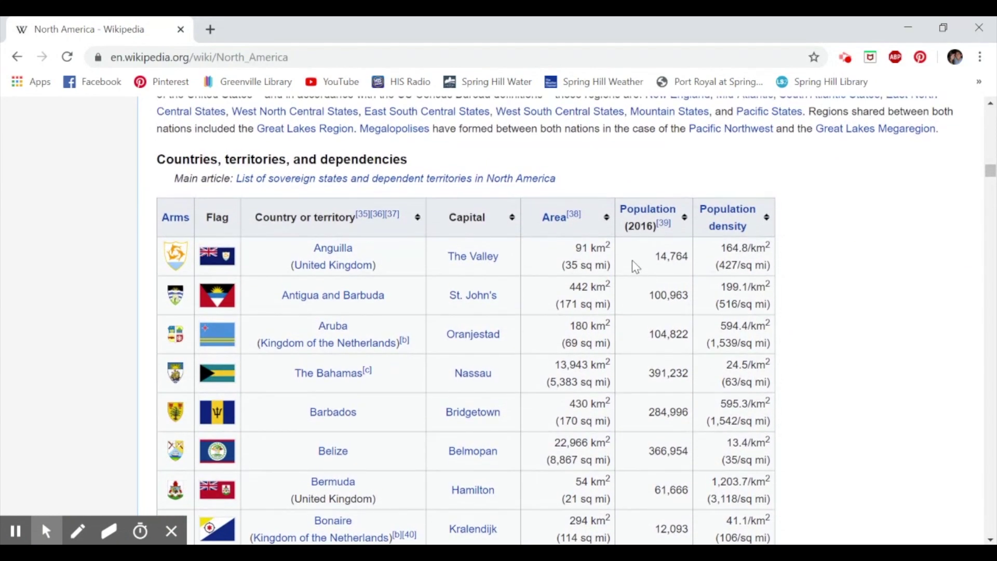
{"action": "scroll", "coordinate": [636, 266], "scroll_direction": "down", "scroll_amount": 20}
{"action": "scroll", "coordinate": [636, 267], "scroll_direction": "up", "scroll_amount": 20}
{"action": "scroll", "coordinate": [636, 267], "scroll_direction": "up", "scroll_amount": 10}
- Copy the North America article's web address and switch to Power BI Desktop
{"action": "left_click", "coordinate": [413, 57]}
{"action": "key", "text": "ctrl+c"}
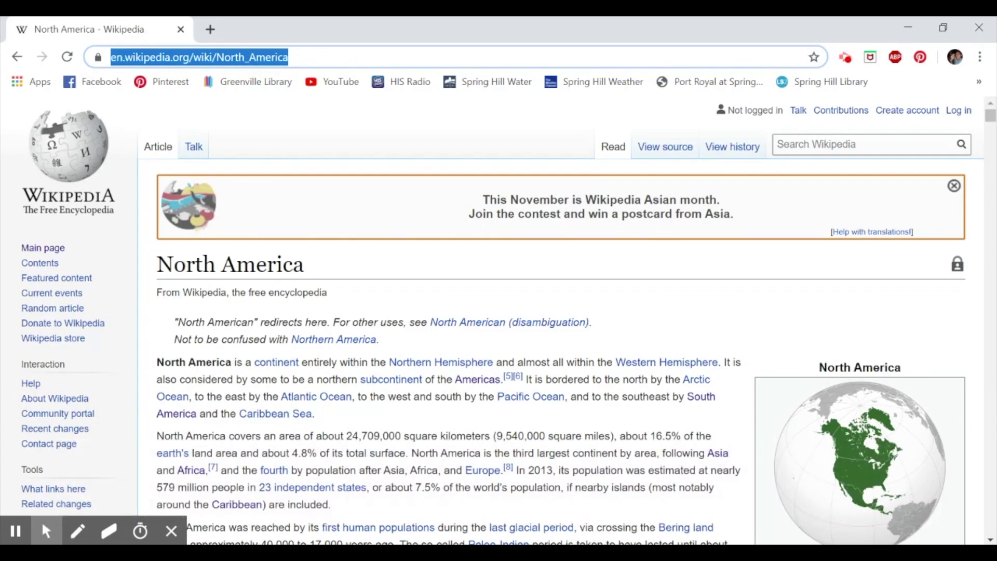
{"action": "key", "text": "alt+Tab"}
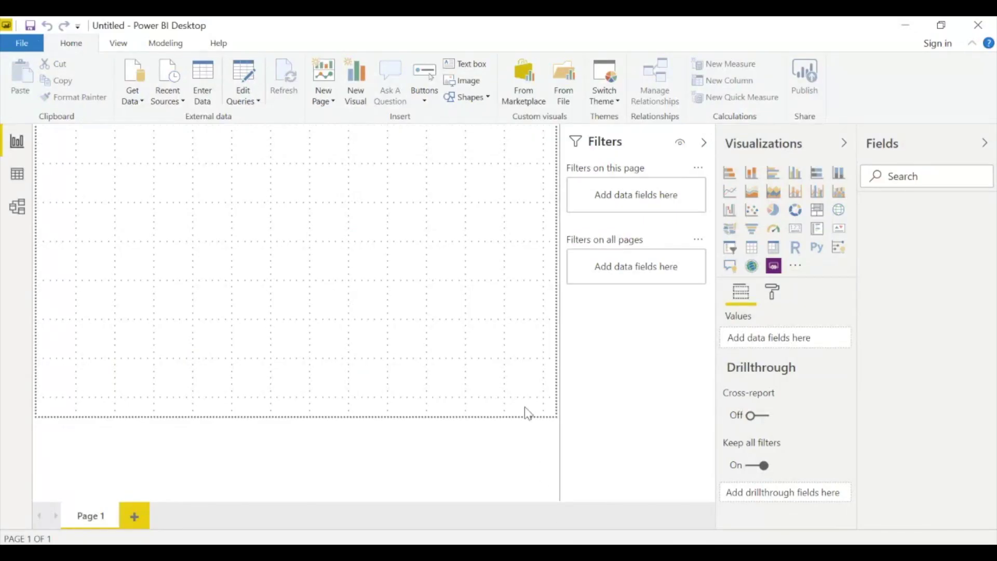
{"action": "left_click", "coordinate": [146, 101]}
{"action": "left_click", "coordinate": [96, 342]}
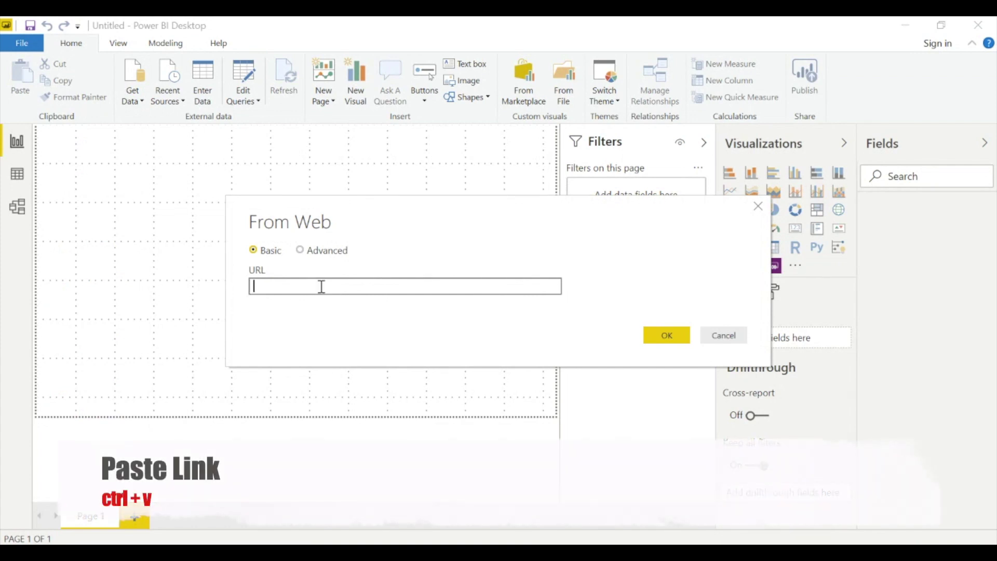
{"action": "key", "text": "ctrl+v"}
{"action": "left_click", "coordinate": [669, 344]}
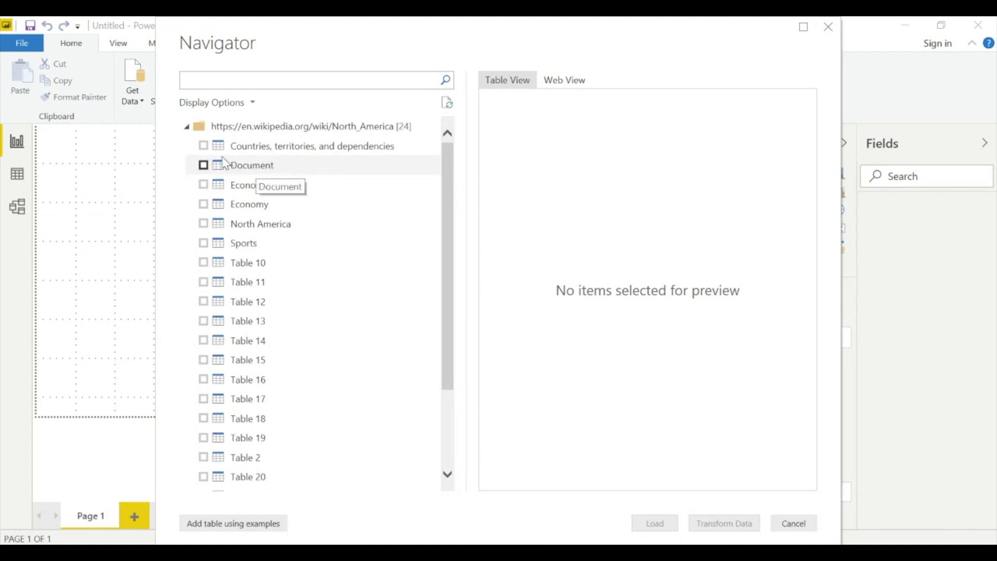
- Select the "Countries, territories, and dependencies" table, preview its columns, and load it into the report
{"action": "left_click", "coordinate": [205, 147]}
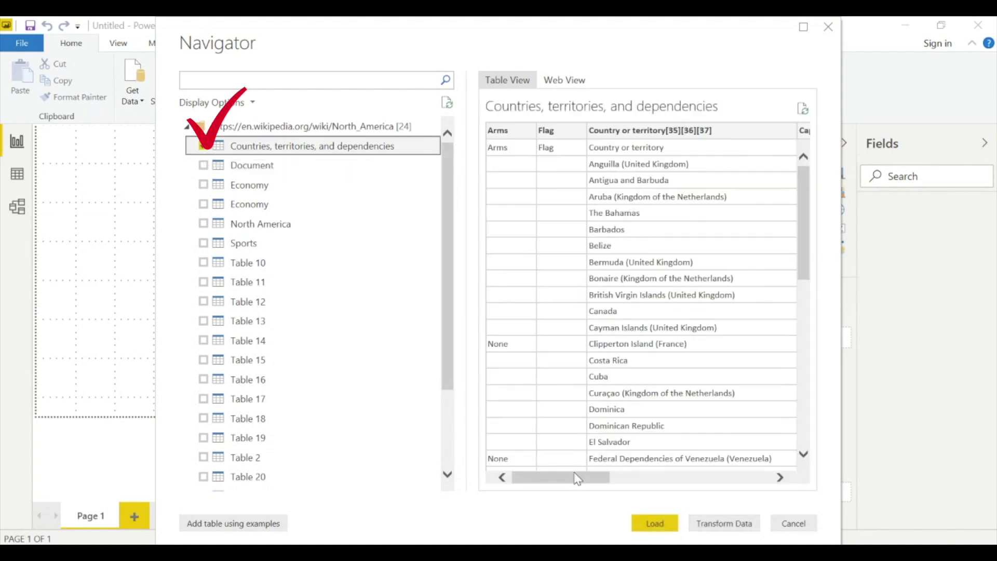
{"action": "scroll", "coordinate": [708, 465], "scroll_direction": "right", "scroll_amount": 2}
{"action": "scroll", "coordinate": [701, 467], "scroll_direction": "left", "scroll_amount": 8}
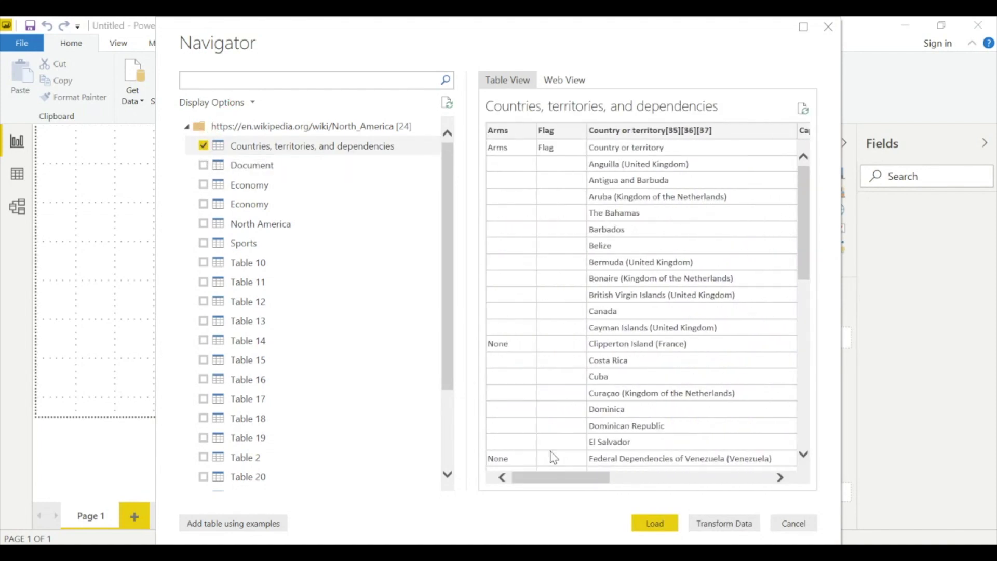
{"action": "left_click", "coordinate": [653, 517]}
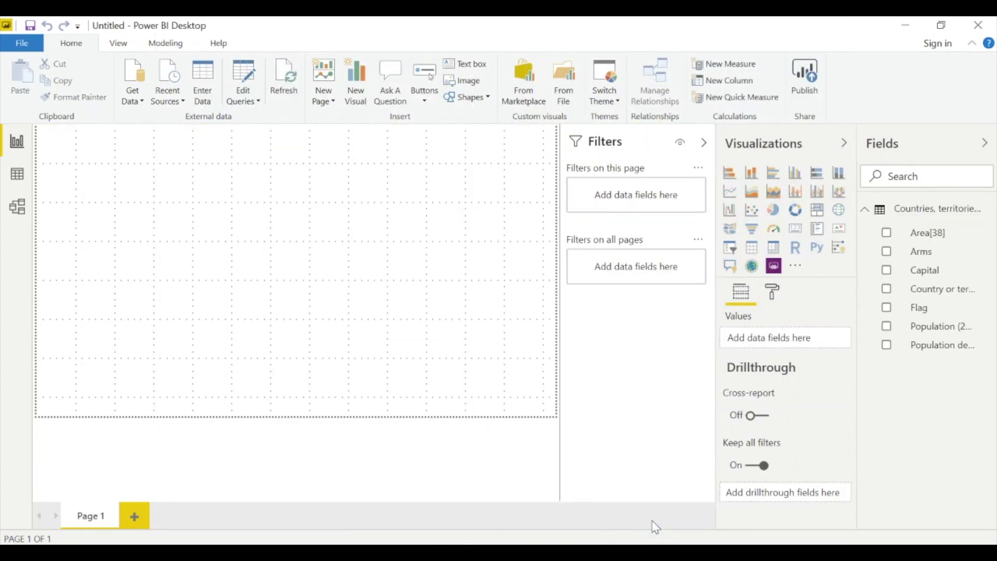
- Rename the loaded "Countries, territories, and dependencies" table as North America
{"action": "left_click", "coordinate": [945, 212]}
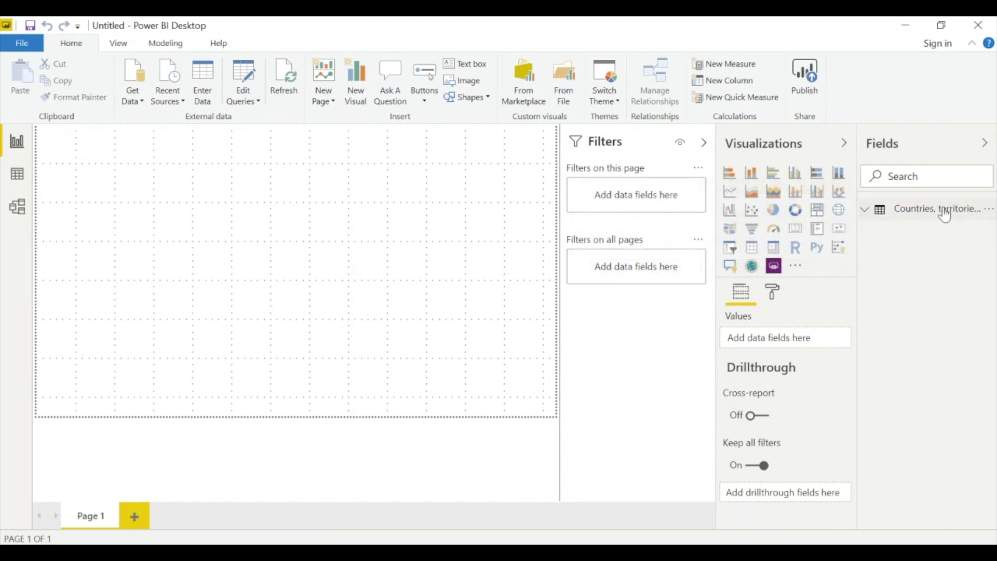
{"action": "double_click", "coordinate": [946, 212]}
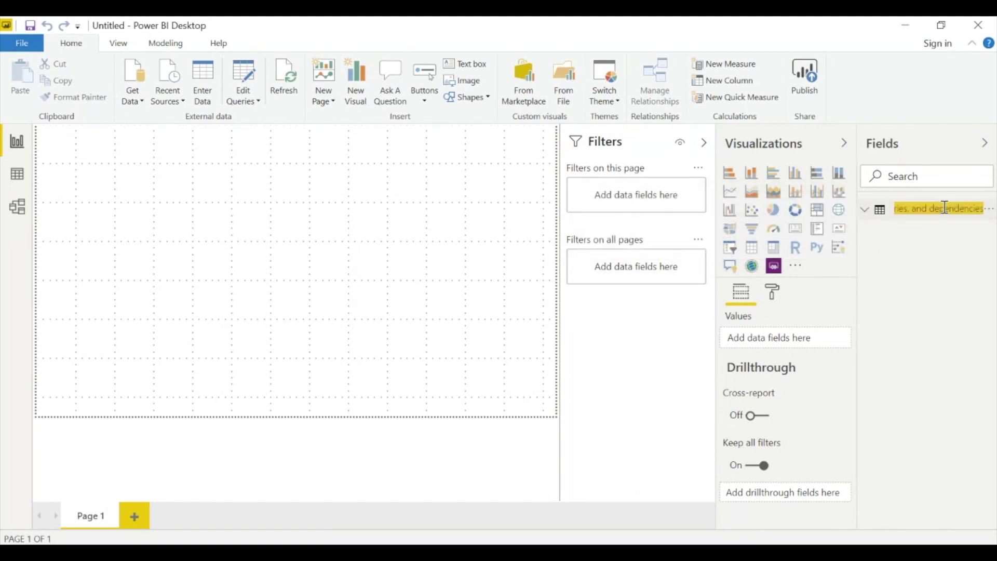
{"action": "type", "text": "North"}
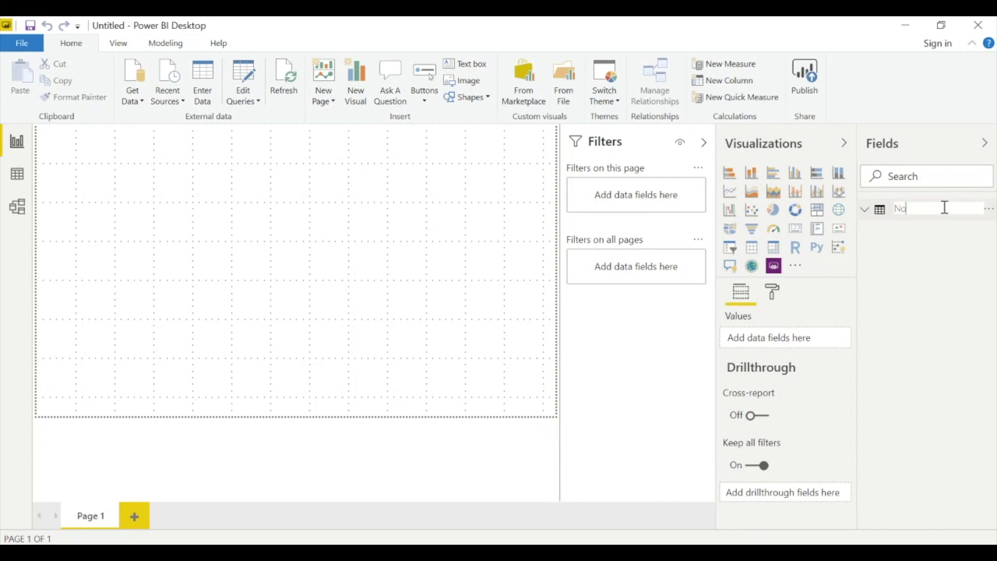
{"action": "type", "text": " America"}
{"action": "key", "text": "Return"}
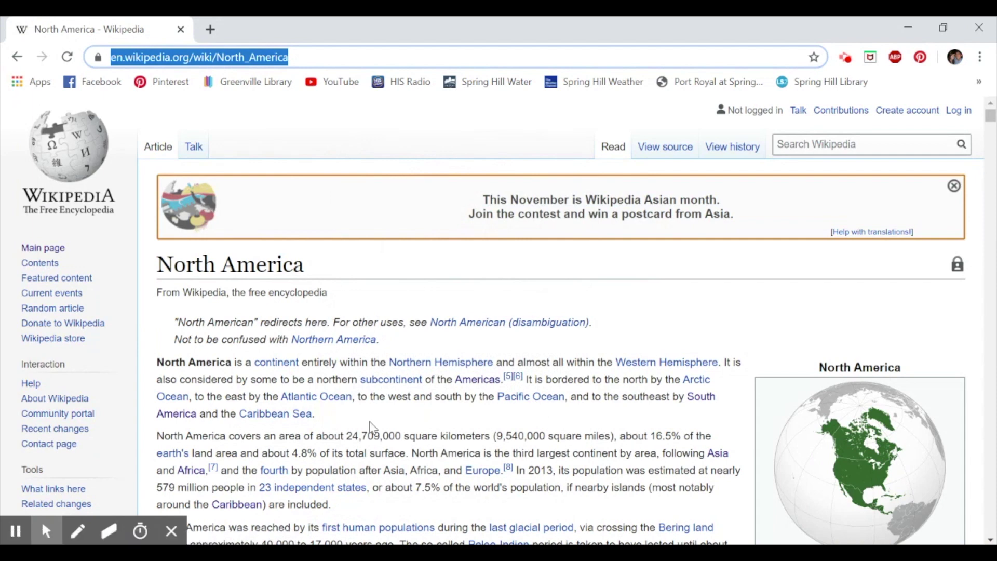
- Switch to Chrome, search Google for "central america in wikipedia", and open the Central America Wikipedia article
{"action": "type", "text": "Cent"}
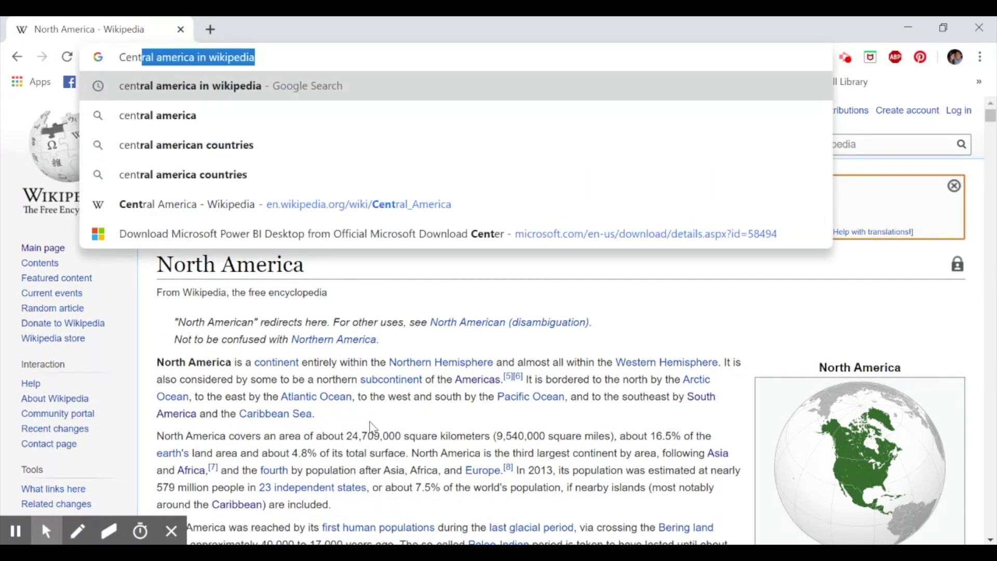
{"action": "type", "text": "ral"}
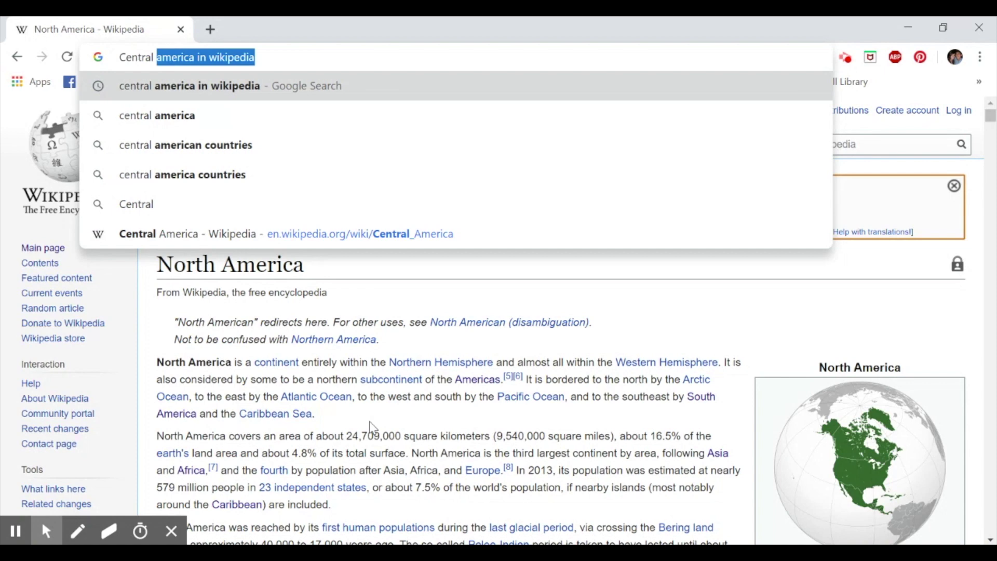
{"action": "key", "text": "Return"}
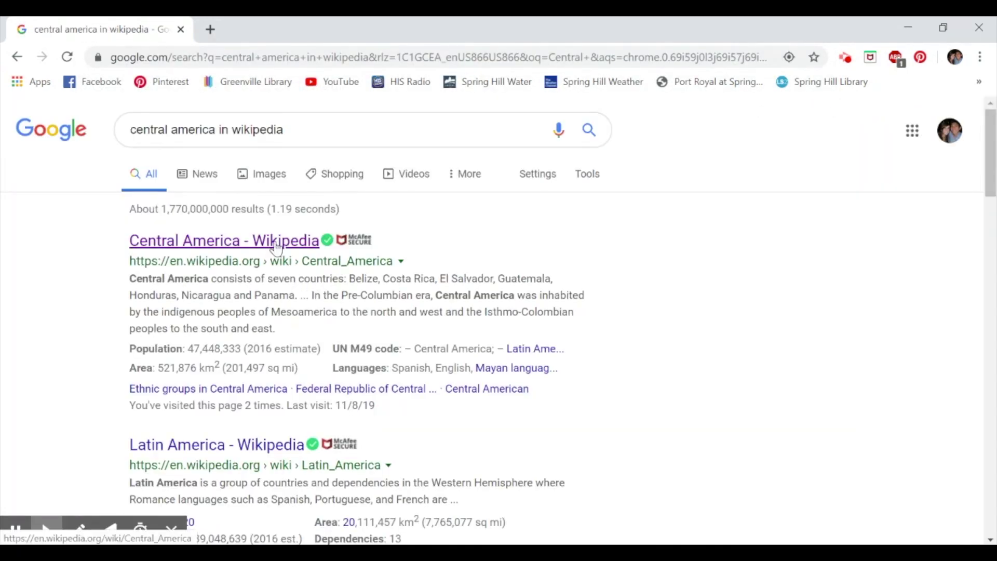
{"action": "left_click", "coordinate": [276, 244]}
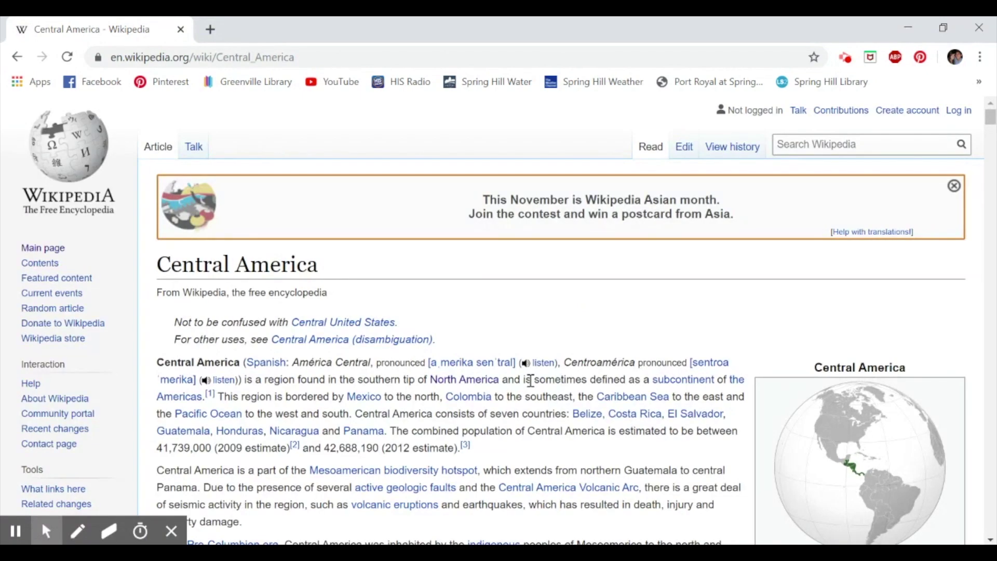
- Look through the Central America article's tables and copy the article's web address
{"action": "scroll", "coordinate": [530, 382], "scroll_direction": "down", "scroll_amount": 15}
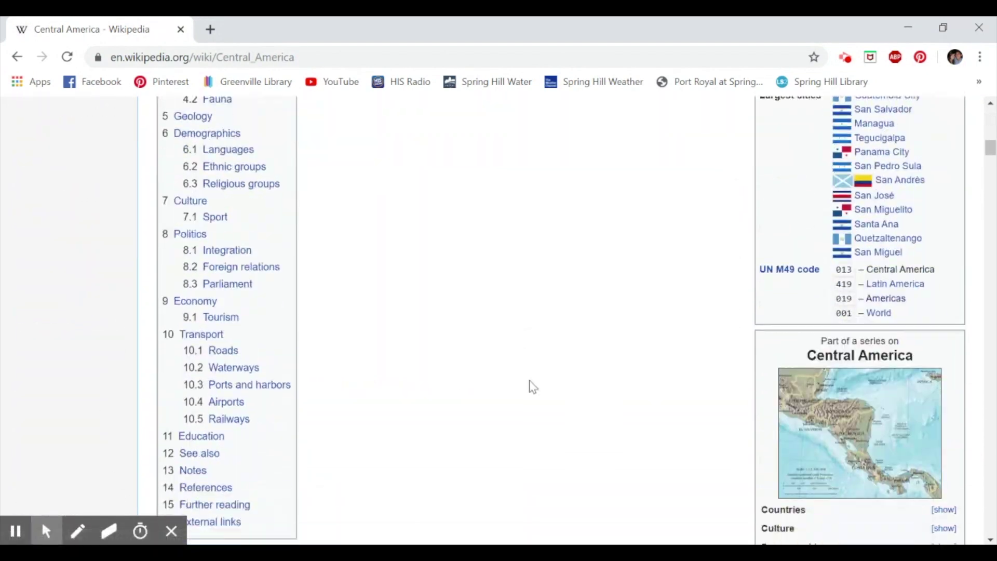
{"action": "scroll", "coordinate": [530, 384], "scroll_direction": "down", "scroll_amount": 16}
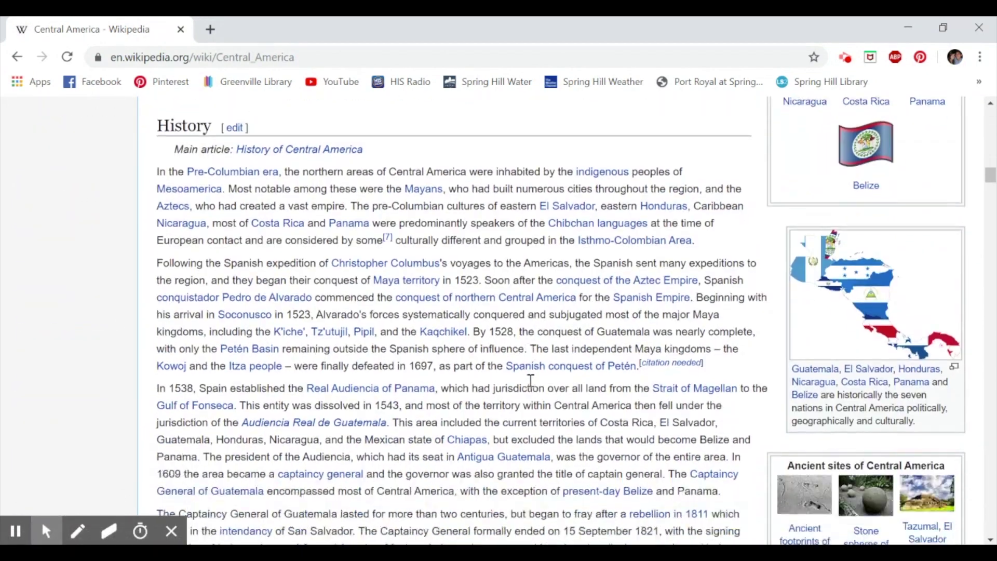
{"action": "scroll", "coordinate": [530, 387], "scroll_direction": "down", "scroll_amount": 10}
{"action": "scroll", "coordinate": [530, 387], "scroll_direction": "up", "scroll_amount": 1}
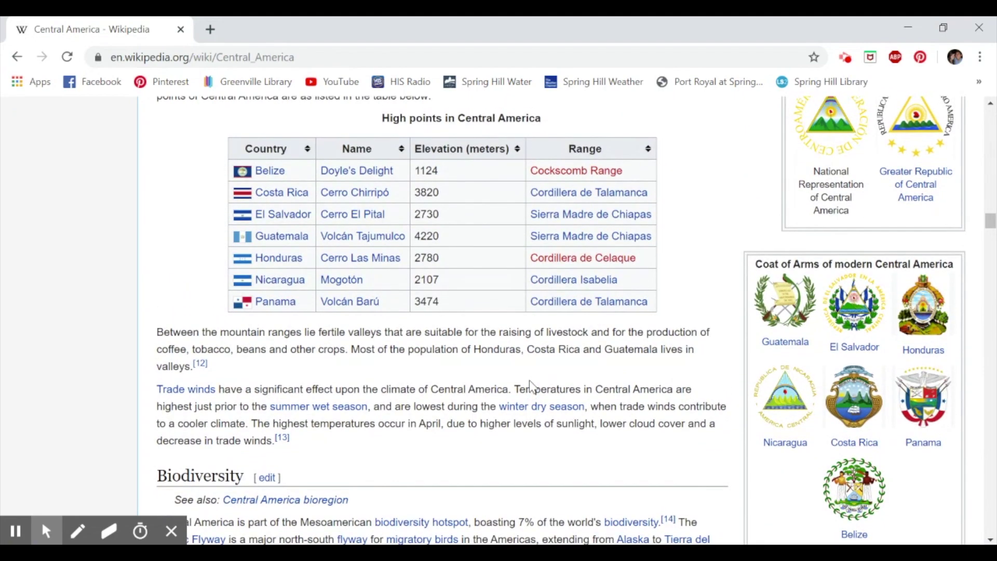
{"action": "scroll", "coordinate": [530, 386], "scroll_direction": "up", "scroll_amount": 10}
{"action": "scroll", "coordinate": [584, 211], "scroll_direction": "up", "scroll_amount": 10}
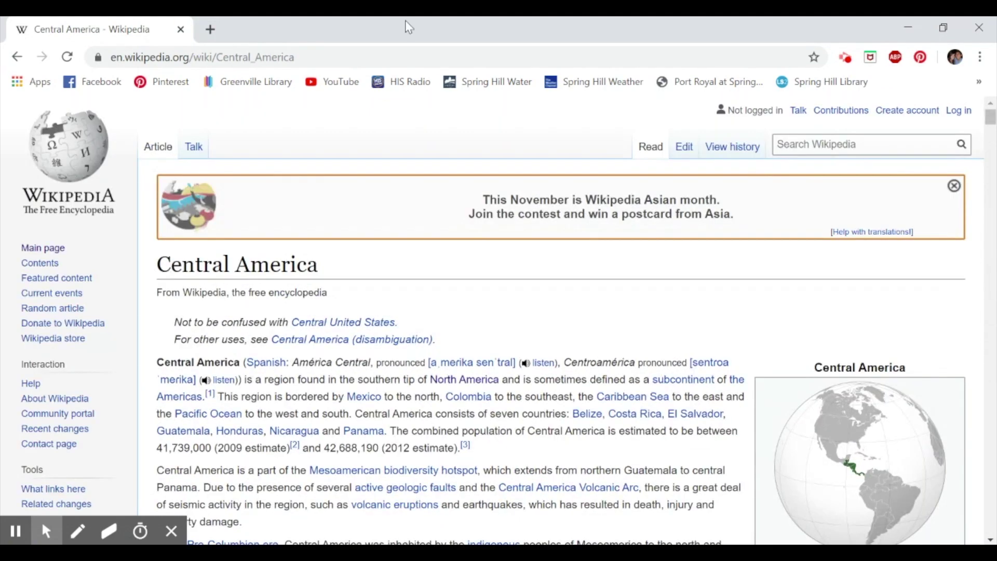
{"action": "left_click", "coordinate": [311, 58]}
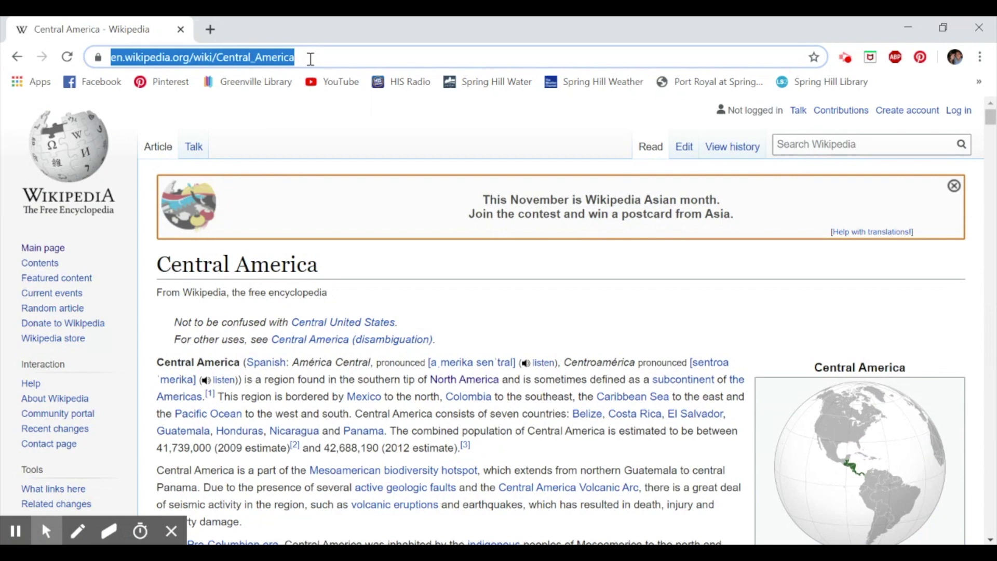
{"action": "key", "text": "ctrl+c"}
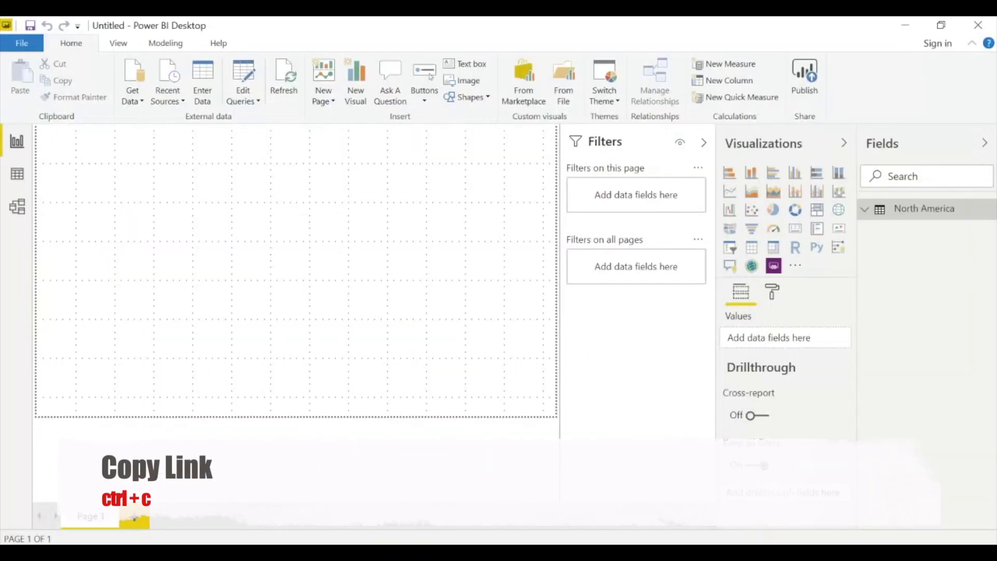
{"action": "left_click", "coordinate": [132, 96]}
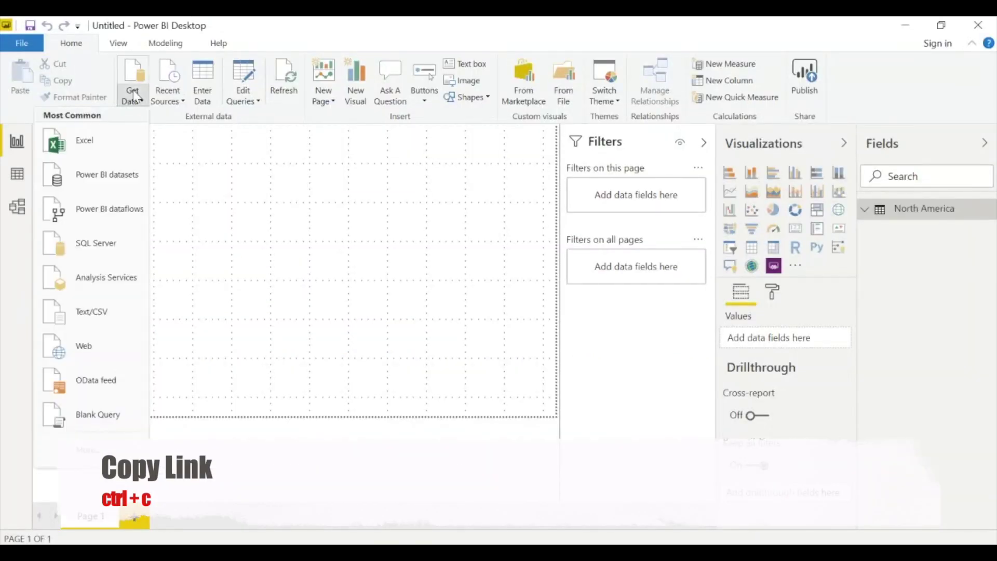
{"action": "left_click", "coordinate": [91, 351]}
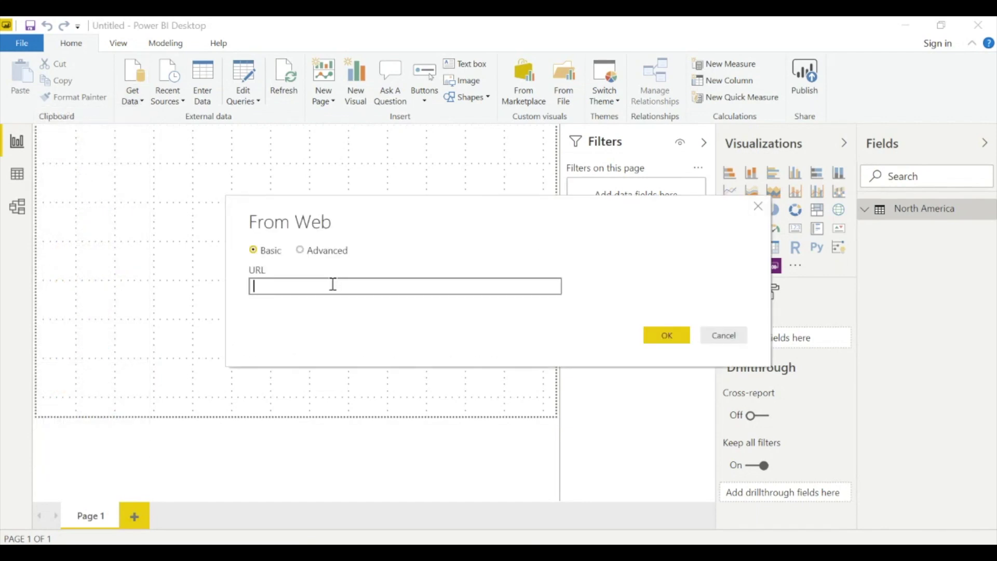
{"action": "key", "text": "ctrl+v"}
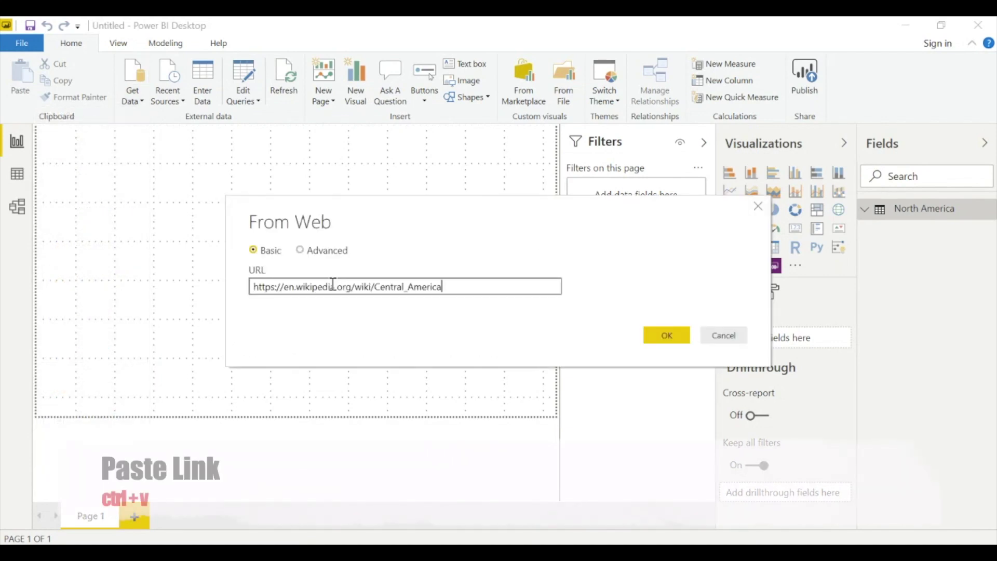
{"action": "left_click", "coordinate": [658, 334]}
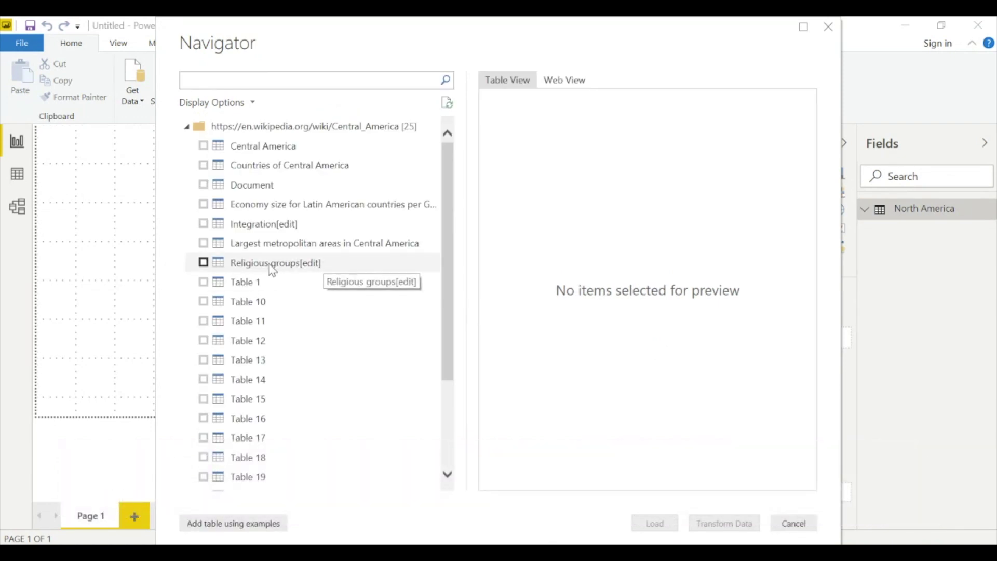
{"action": "left_click", "coordinate": [204, 165]}
{"action": "left_click", "coordinate": [651, 519]}
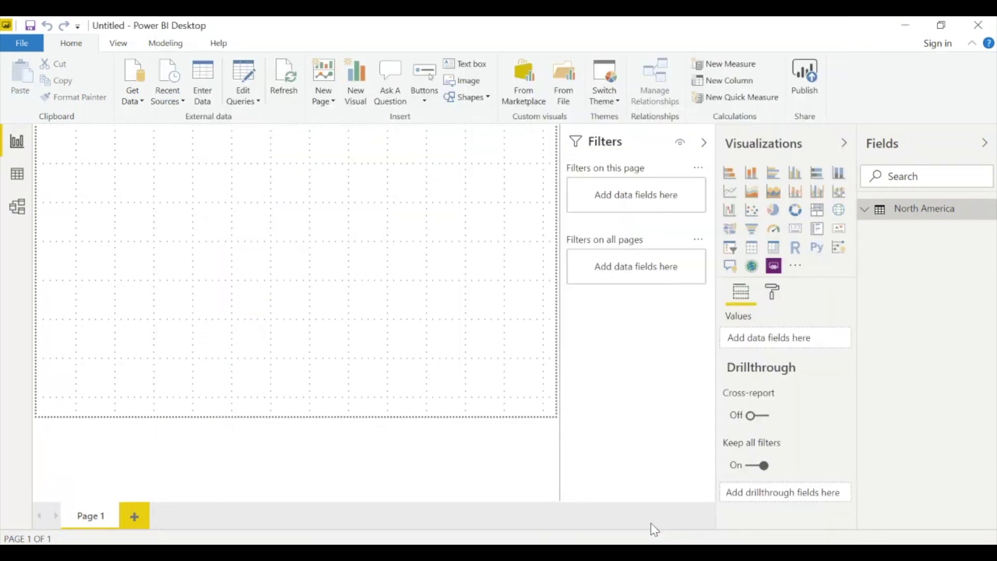
- Rename the loaded "Countries of Central America" table as Central America
{"action": "double_click", "coordinate": [938, 208]}
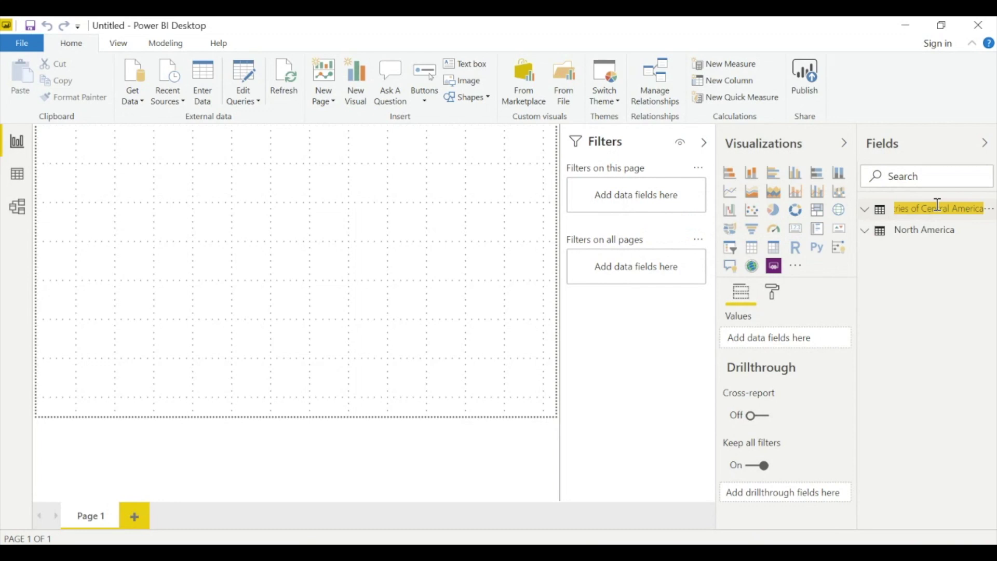
{"action": "key", "text": "BackSpace"}
{"action": "type", "text": "Central America"}
{"action": "key", "text": "Return"}
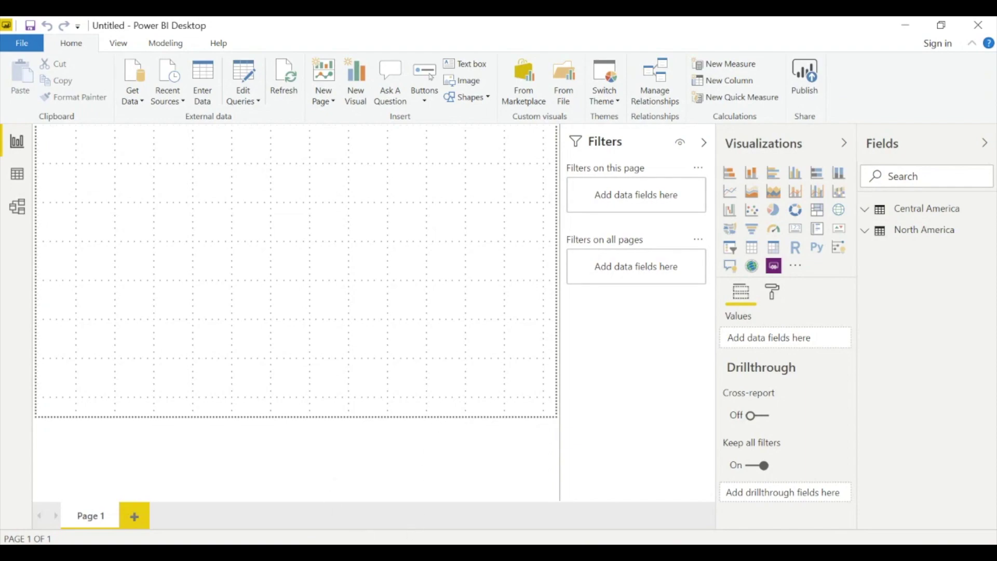
- Switch to Chrome, search Google for "south america in wikipedia", and open the South America Wikipedia article
{"action": "key", "text": "alt+Tab"}
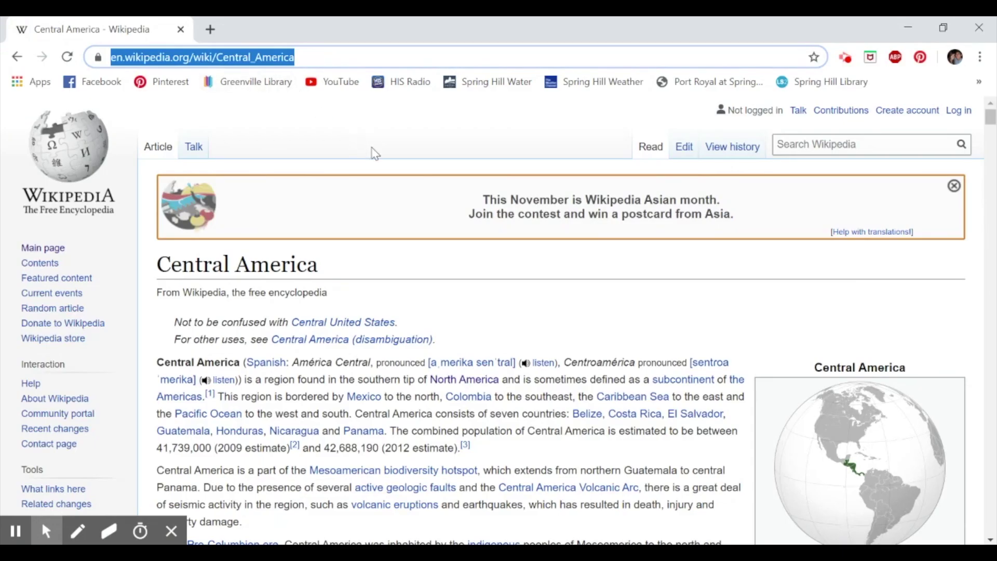
{"action": "type", "text": "Sou"}
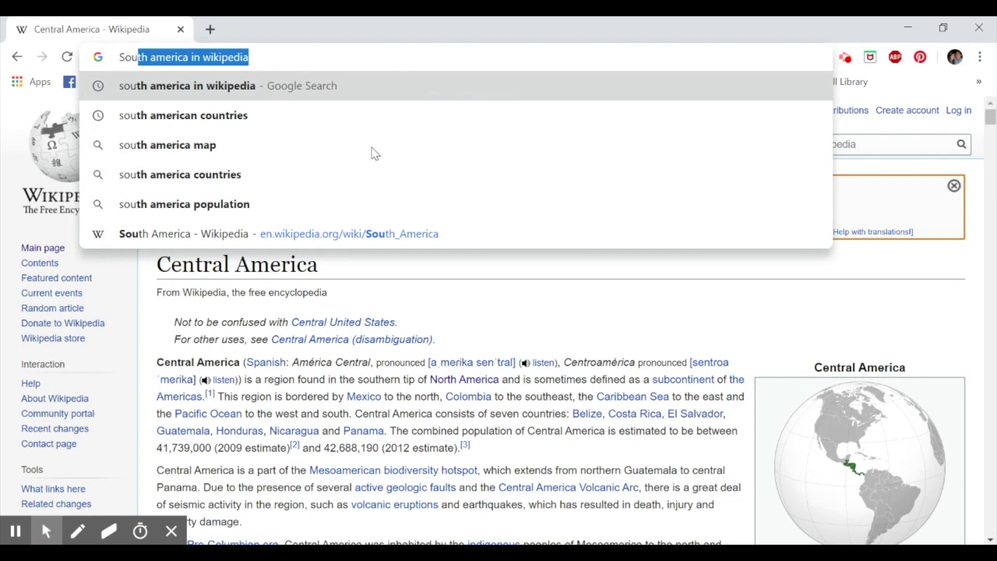
{"action": "key", "text": "Return"}
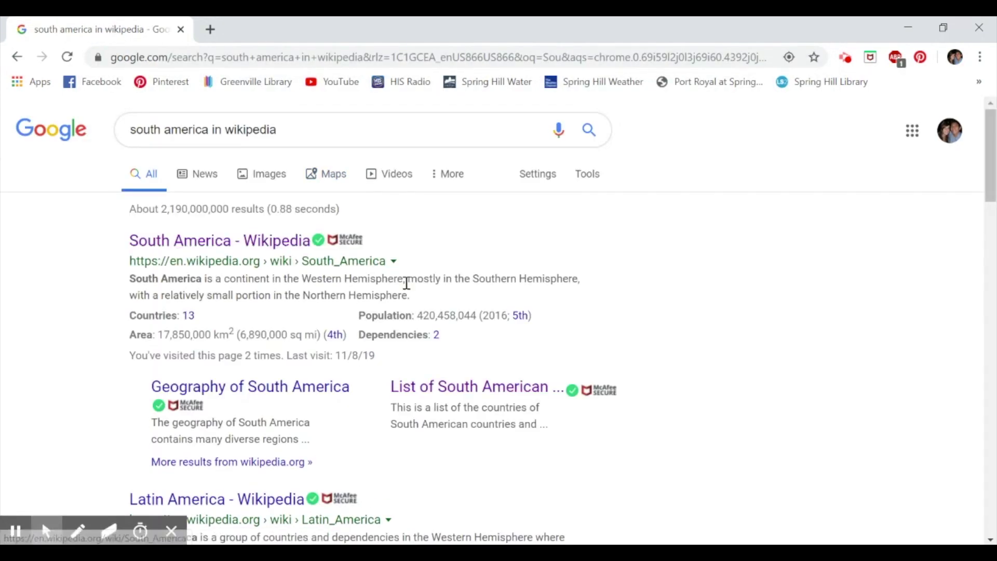
{"action": "left_click", "coordinate": [284, 253]}
- Look through the South America article's tables and copy the article's web address
{"action": "left_click_drag", "start_coordinate": [989, 117], "coordinate": [969, 107]}
{"action": "left_click", "coordinate": [422, 57]}
{"action": "key", "text": "ctrl+c"}
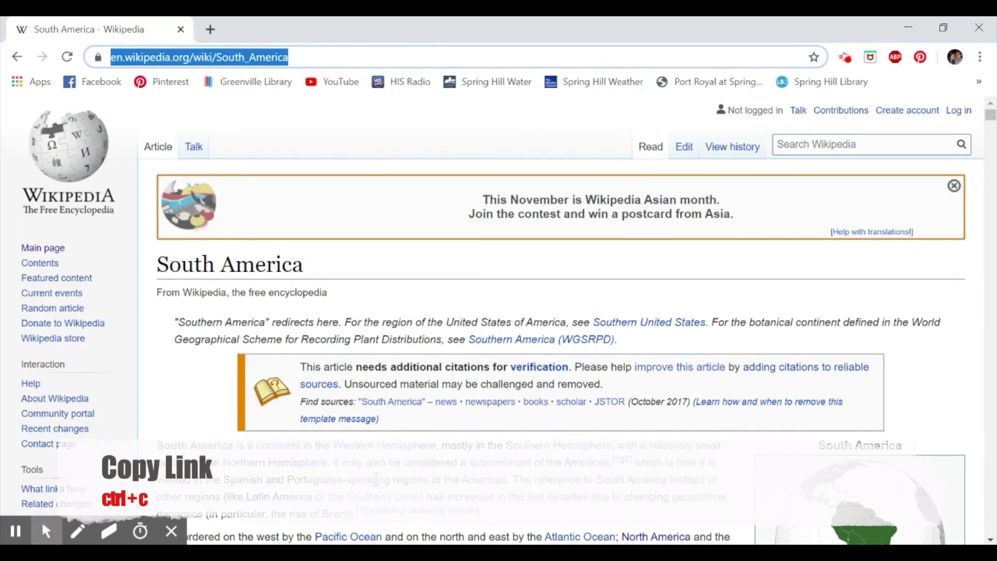
{"action": "left_click", "coordinate": [383, 541]}
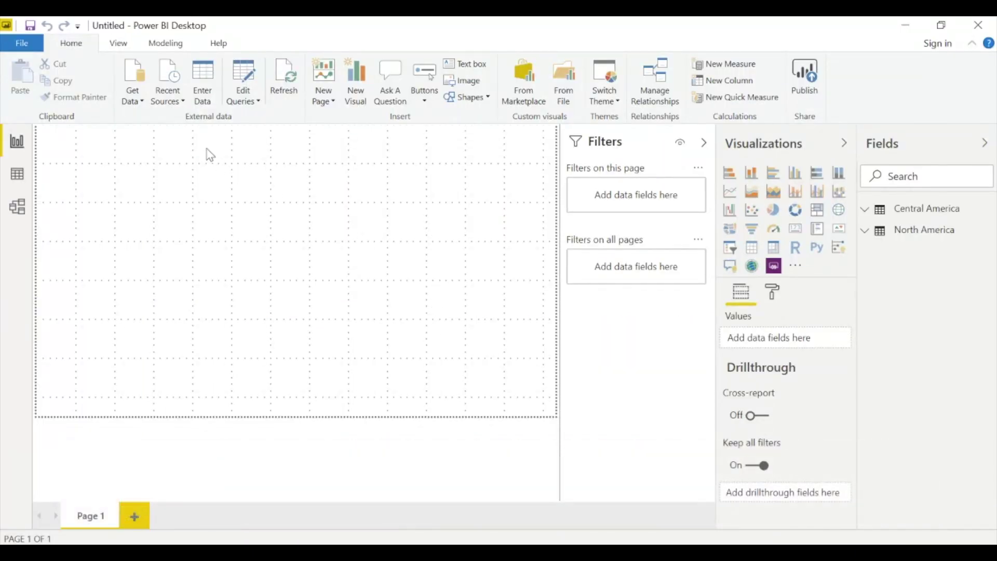
{"action": "left_click", "coordinate": [141, 100]}
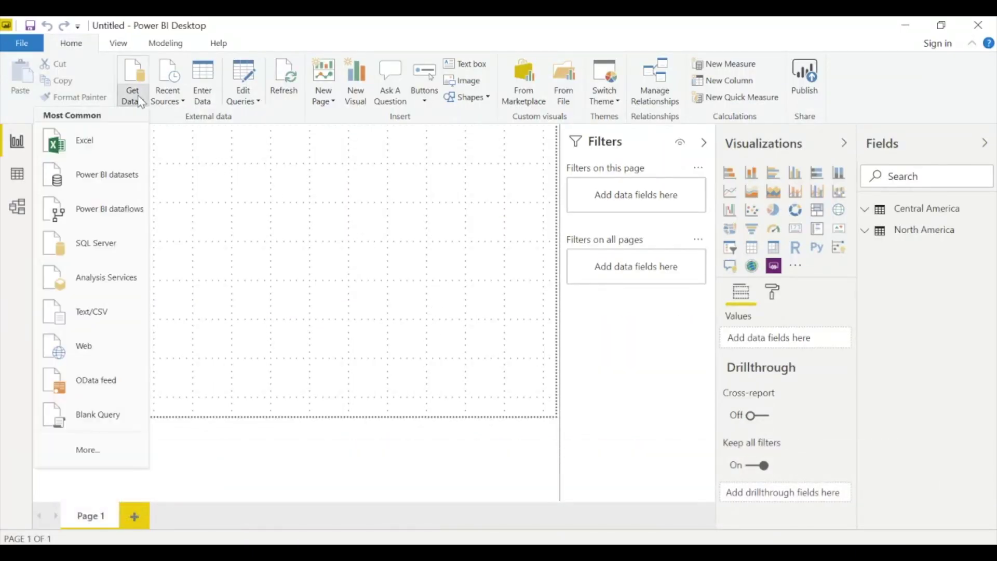
{"action": "left_click", "coordinate": [104, 349]}
{"action": "key", "text": "ctrl+v"}
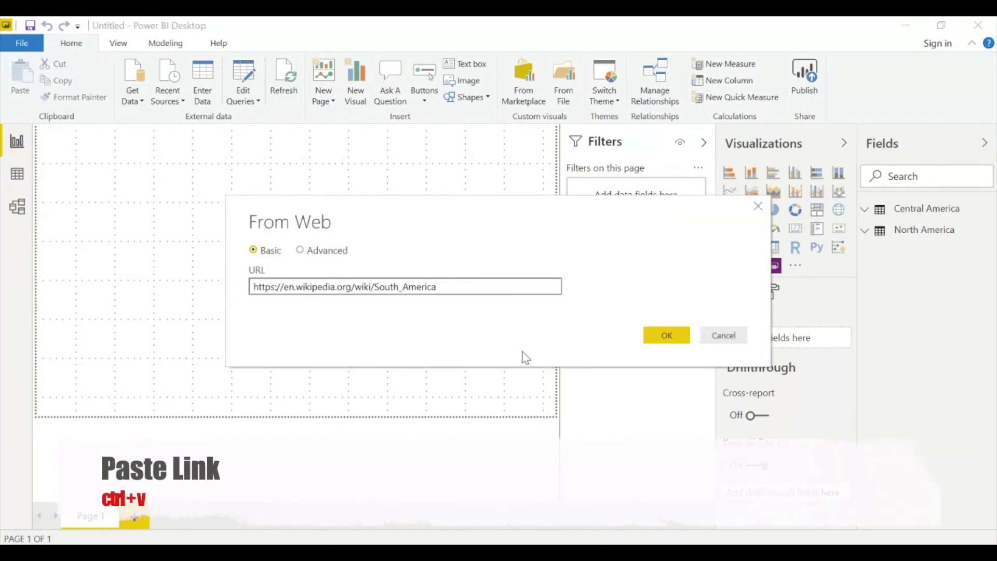
{"action": "left_click", "coordinate": [666, 337]}
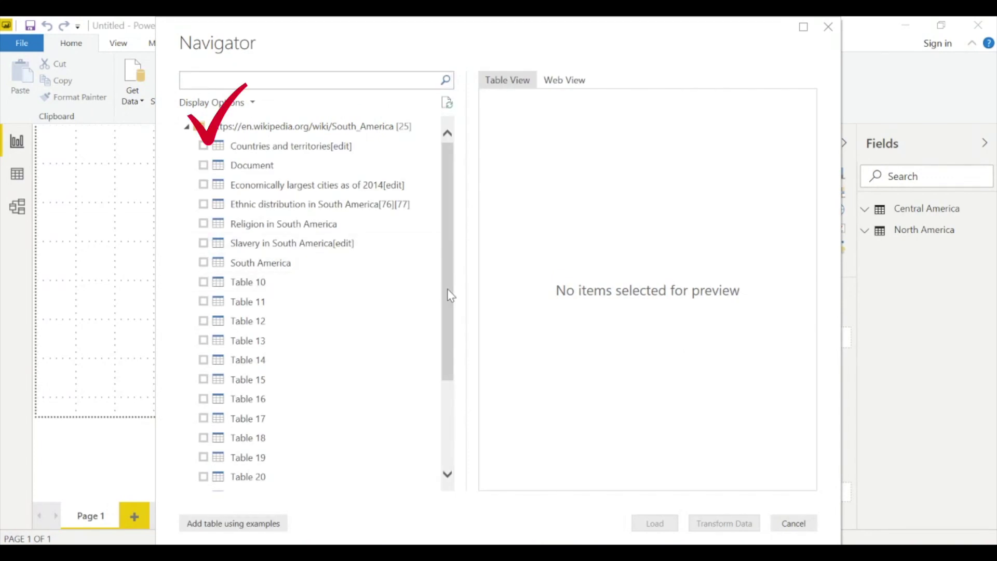
{"action": "left_click", "coordinate": [203, 145]}
{"action": "left_click", "coordinate": [655, 523]}
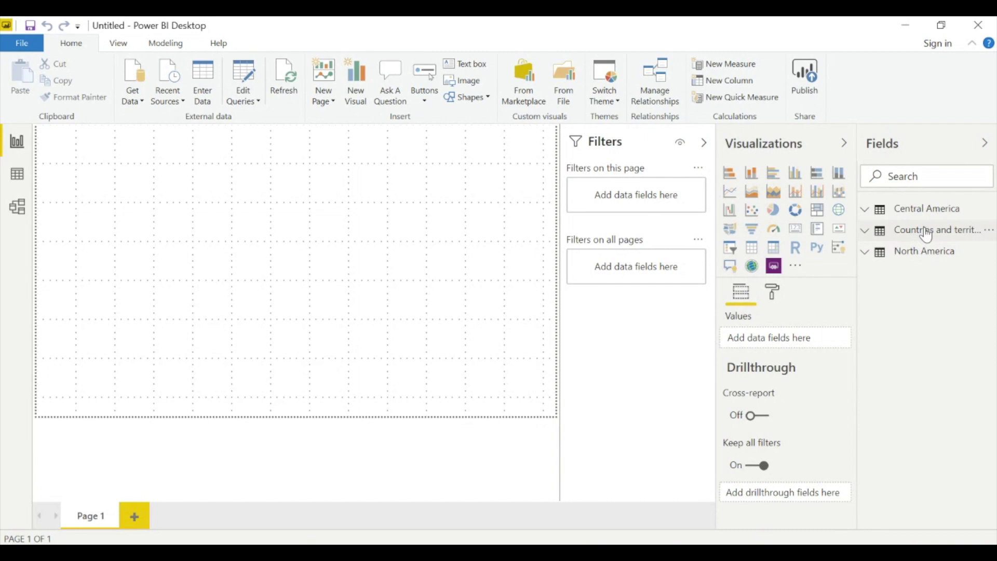
- Rename the loaded "Countries and territories" table as South America and collapse its field list
{"action": "double_click", "coordinate": [927, 231]}
{"action": "type", "text": "South America"}
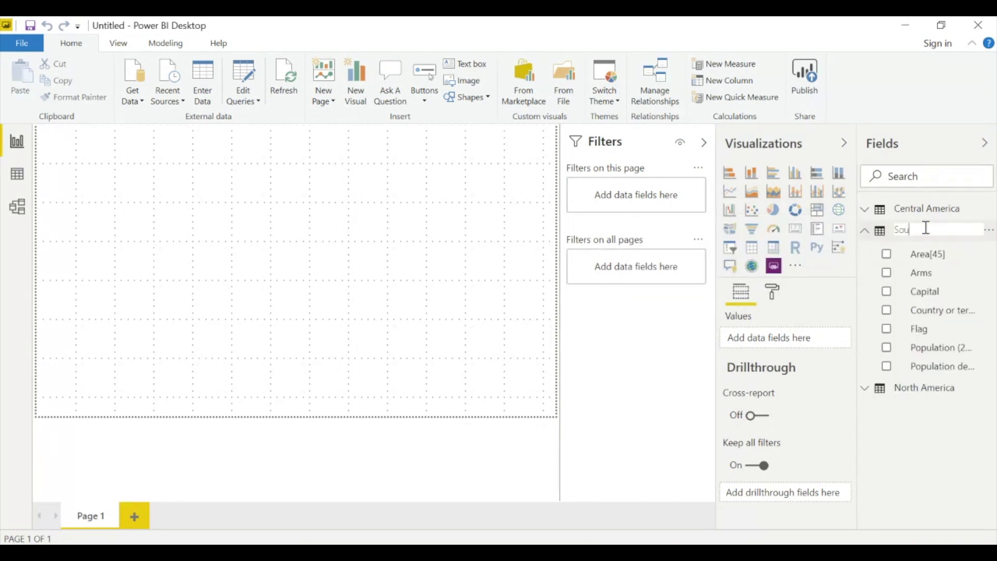
{"action": "left_click", "coordinate": [923, 409]}
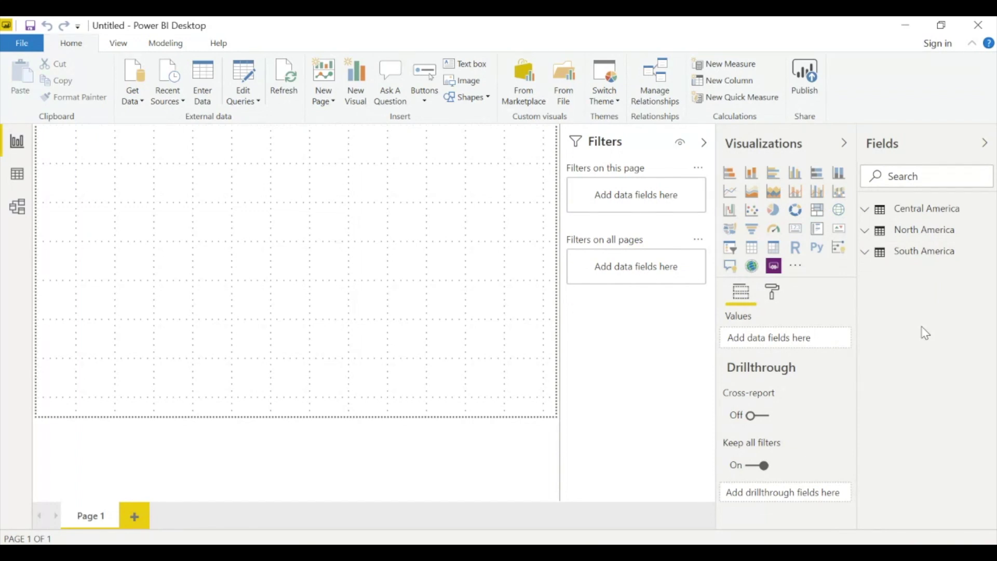
- Switch to the Excel workbook and read the data-cleaning requirements on the Clean_data sheet
{"action": "key", "text": "alt+Tab"}
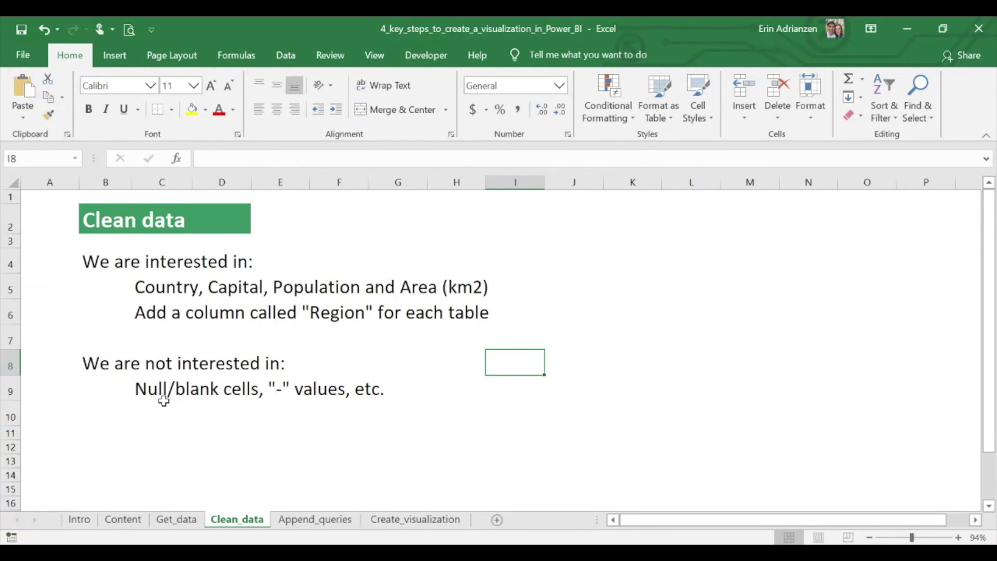
{"action": "left_click", "coordinate": [284, 396]}
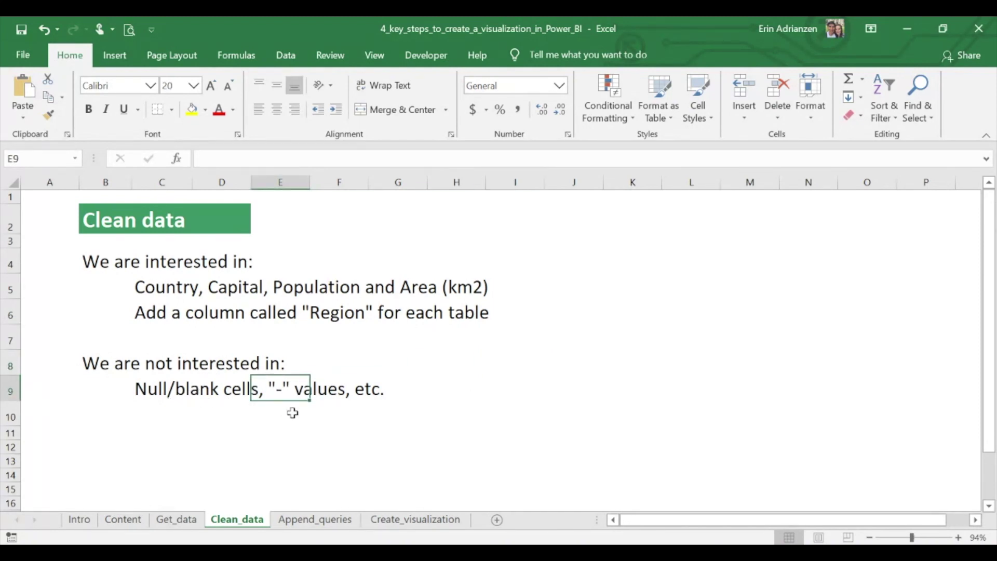
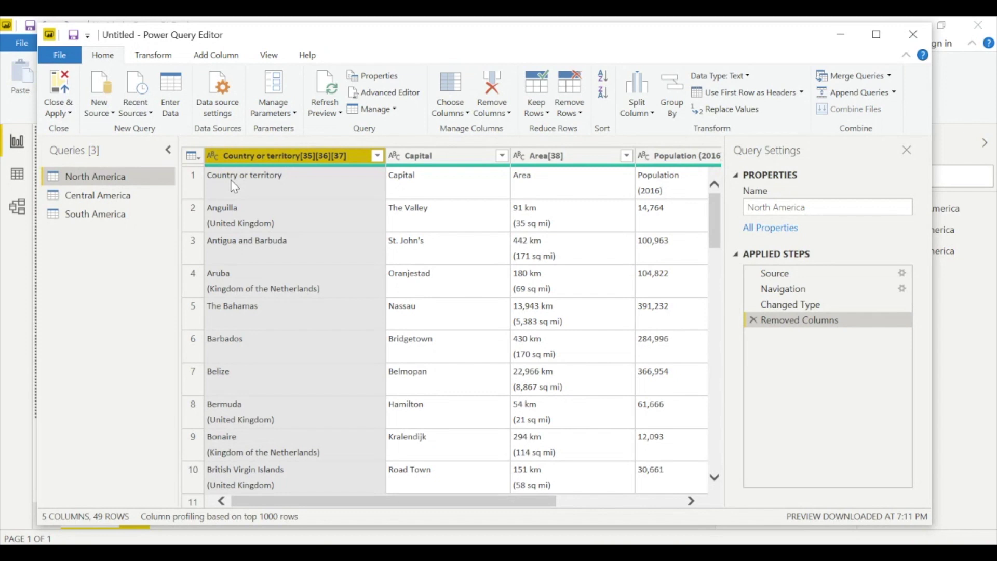
- In the Power Query Editor, use the North America query's first row as headers and rename the "Country or territory" column as Country
{"action": "left_click", "coordinate": [230, 179]}
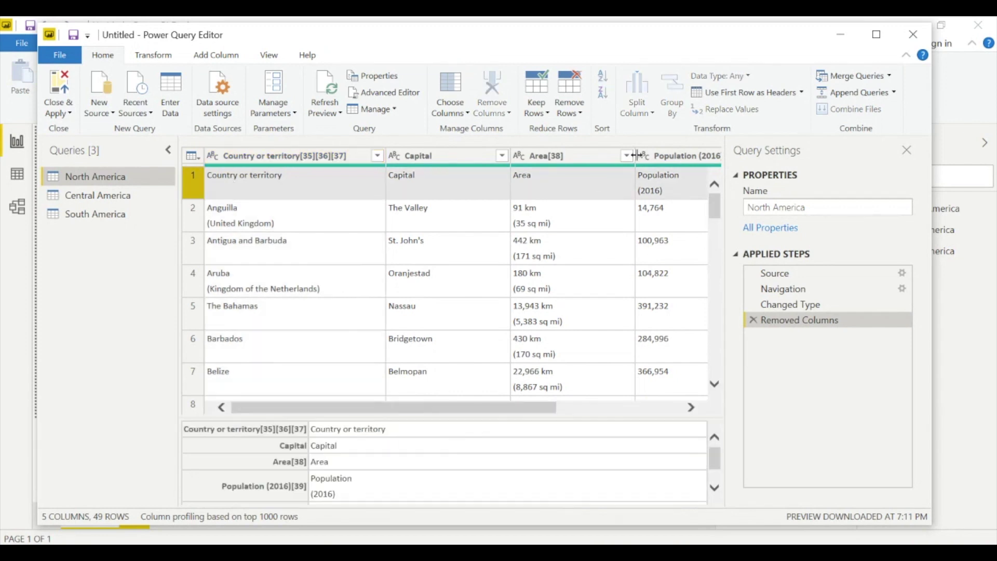
{"action": "left_click", "coordinate": [759, 92]}
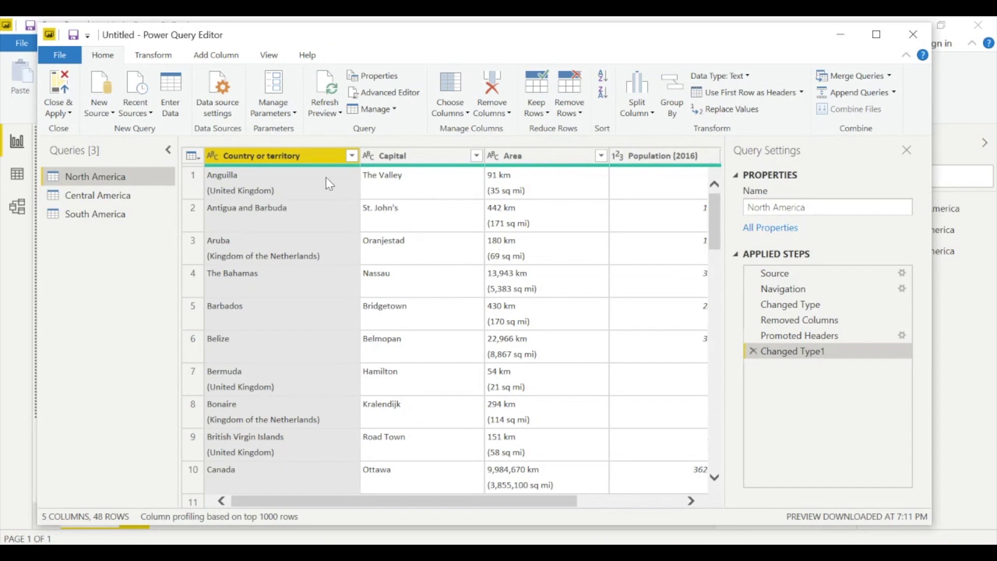
{"action": "double_click", "coordinate": [306, 156]}
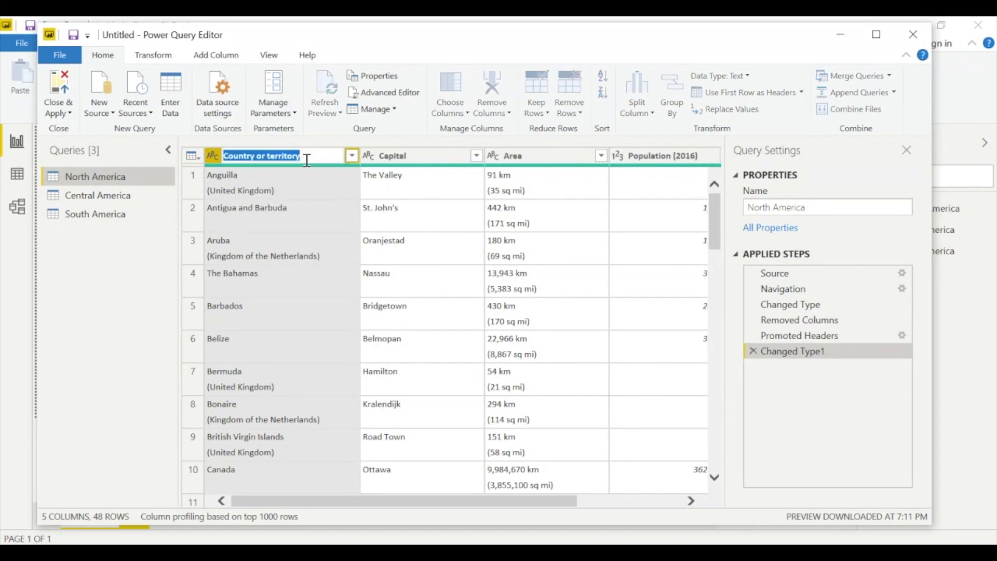
{"action": "left_click", "coordinate": [307, 160]}
{"action": "key", "text": "BackSpace"}
{"action": "key", "text": "BackSpace"}
{"action": "key", "text": "BackSpace"}
{"action": "key", "text": "BackSpace"}
{"action": "key", "text": "BackSpace"}
{"action": "key", "text": "BackSpace"}
{"action": "key", "text": "BackSpace"}
{"action": "key", "text": "BackSpace"}
{"action": "key", "text": "BackSpace"}
{"action": "key", "text": "BackSpace"}
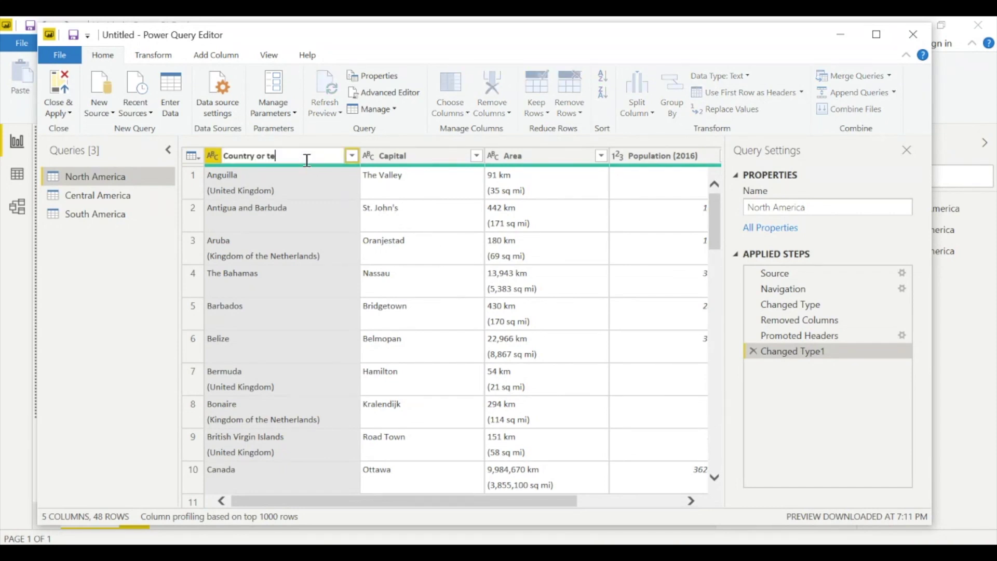
{"action": "key", "text": "BackSpace"}
{"action": "key", "text": "BackSpace"}
{"action": "key", "text": "BackSpace"}
{"action": "key", "text": "Return"}
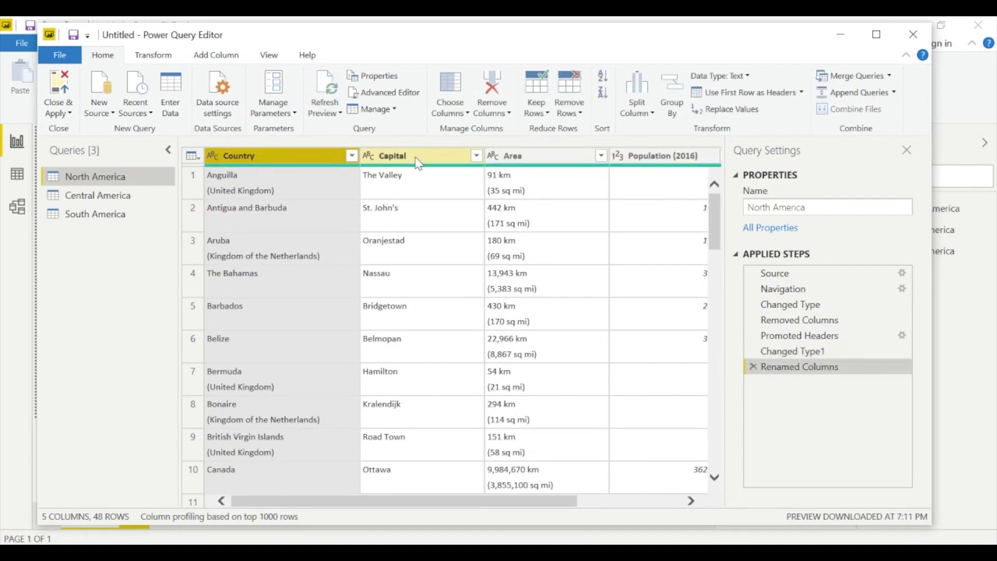
- Rename the "Population (2016)" column of the North America query as Population
{"action": "left_click", "coordinate": [417, 158]}
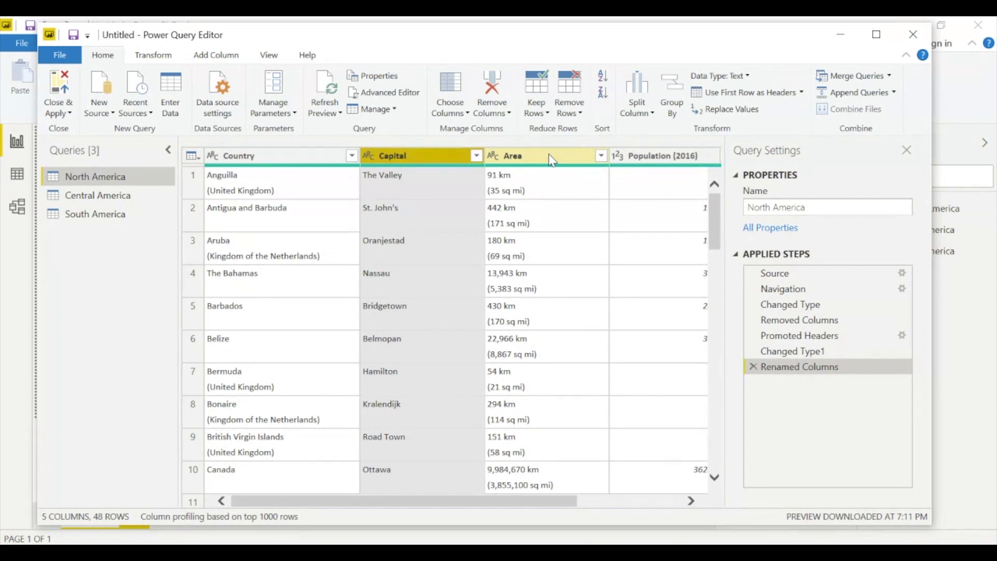
{"action": "scroll", "coordinate": [551, 161], "scroll_direction": "right", "scroll_amount": 3}
{"action": "left_click", "coordinate": [527, 159]}
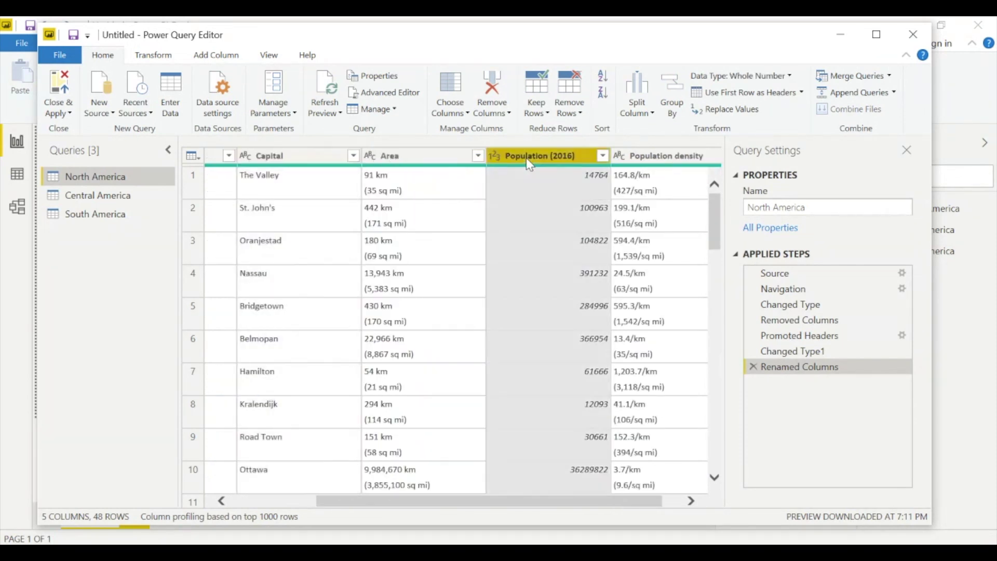
{"action": "double_click", "coordinate": [544, 158]}
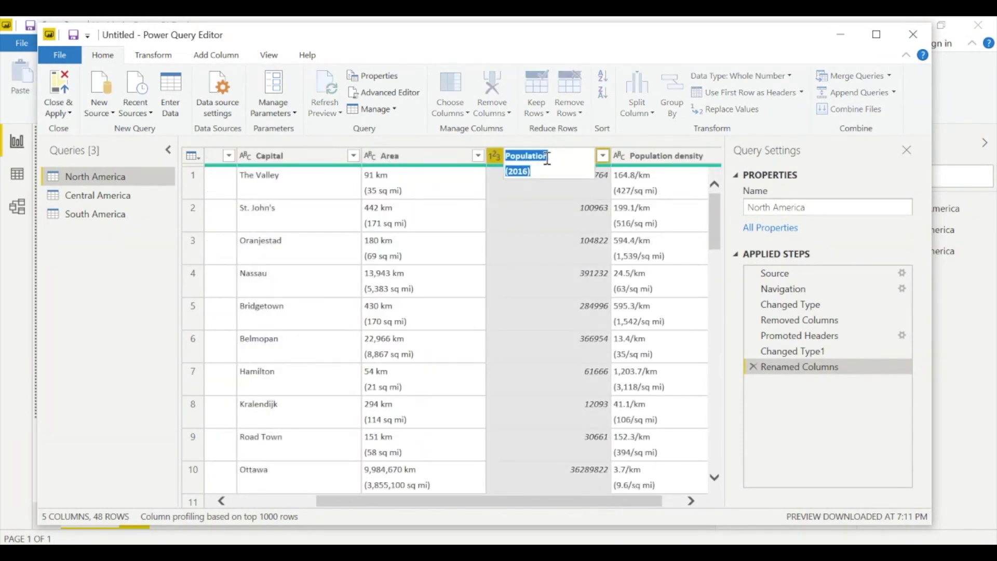
{"action": "left_click", "coordinate": [546, 173]}
{"action": "key", "text": "BackSpace"}
{"action": "key", "text": "BackSpace"}
{"action": "key", "text": "BackSpace"}
{"action": "key", "text": "BackSpace"}
{"action": "key", "text": "BackSpace"}
{"action": "key", "text": "BackSpace"}
{"action": "key", "text": "BackSpace"}
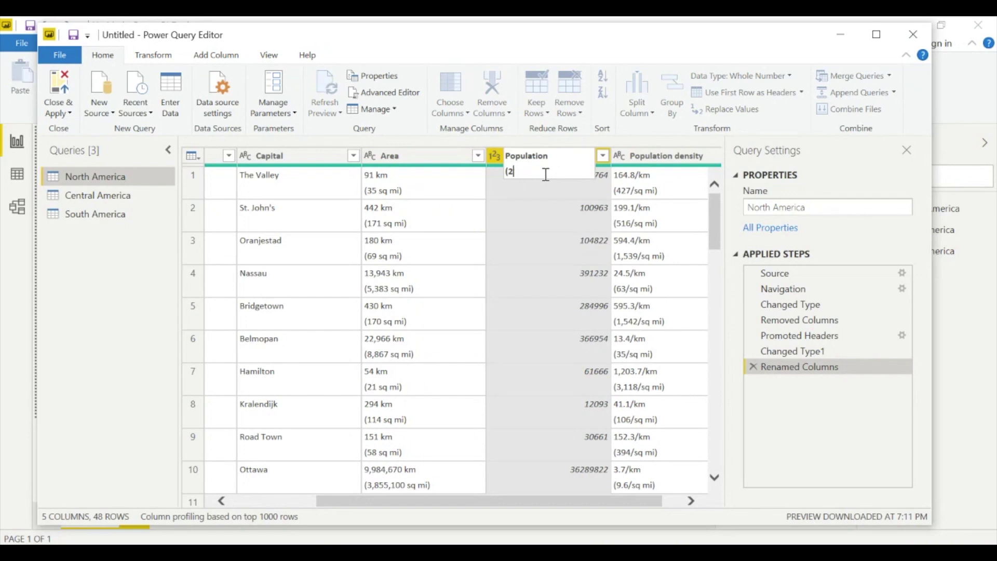
- Rename the Area column of the North America query as Area(km2)
{"action": "double_click", "coordinate": [439, 158]}
{"action": "left_click", "coordinate": [440, 158]}
{"action": "type", "text": "("}
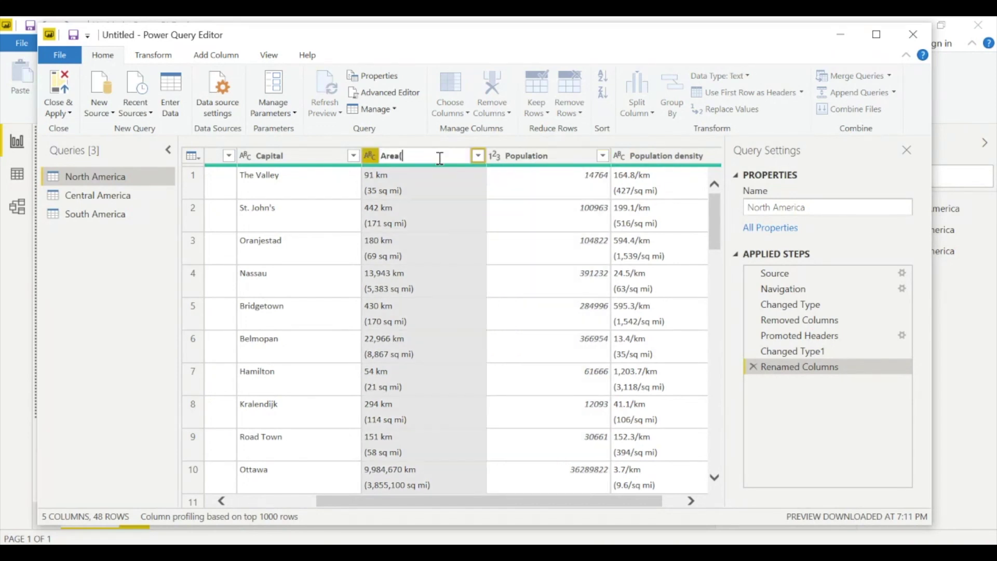
{"action": "type", "text": "km2)"}
{"action": "key", "text": "Return"}
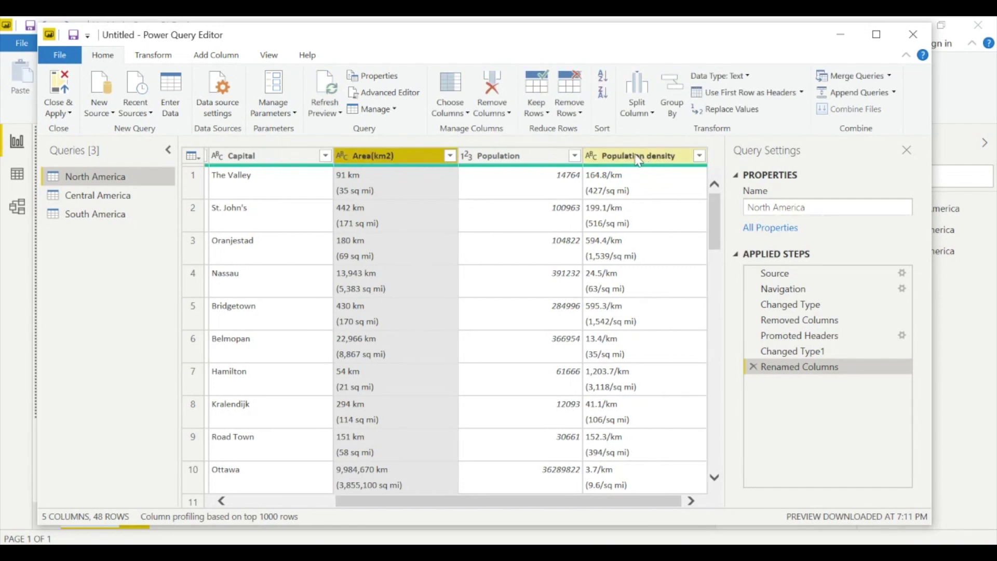
- Remove the Population density column and move the Population column between Capital and Area(km2)
{"action": "right_click", "coordinate": [638, 160]}
{"action": "left_click", "coordinate": [669, 180]}
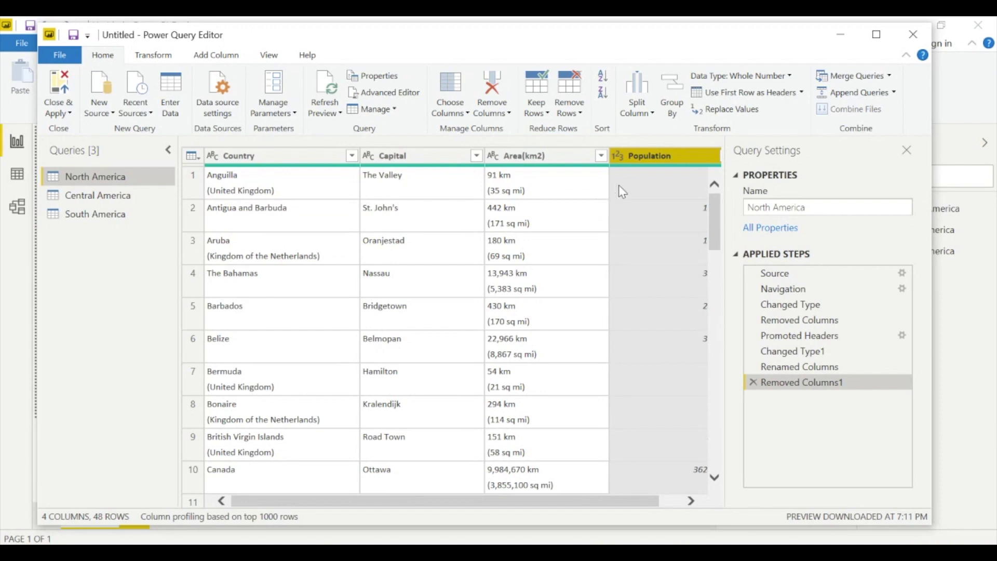
{"action": "left_click_drag", "start_coordinate": [667, 160], "coordinate": [560, 166]}
{"action": "left_click", "coordinate": [415, 183]}
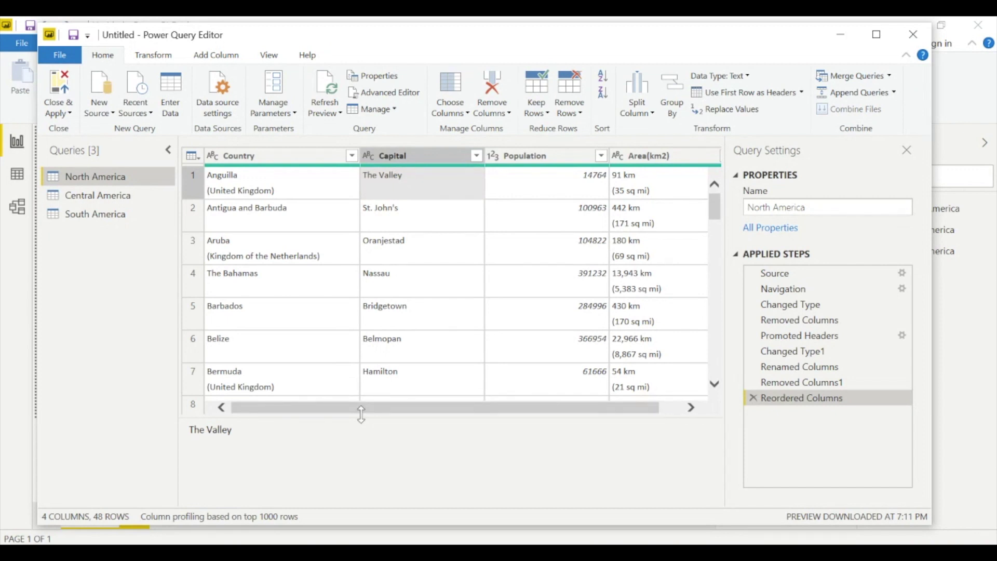
- Start a column from examples for the North America query's Area(km2) column, giving 91 as the first row's sample value
{"action": "left_click_drag", "start_coordinate": [404, 409], "coordinate": [556, 408]}
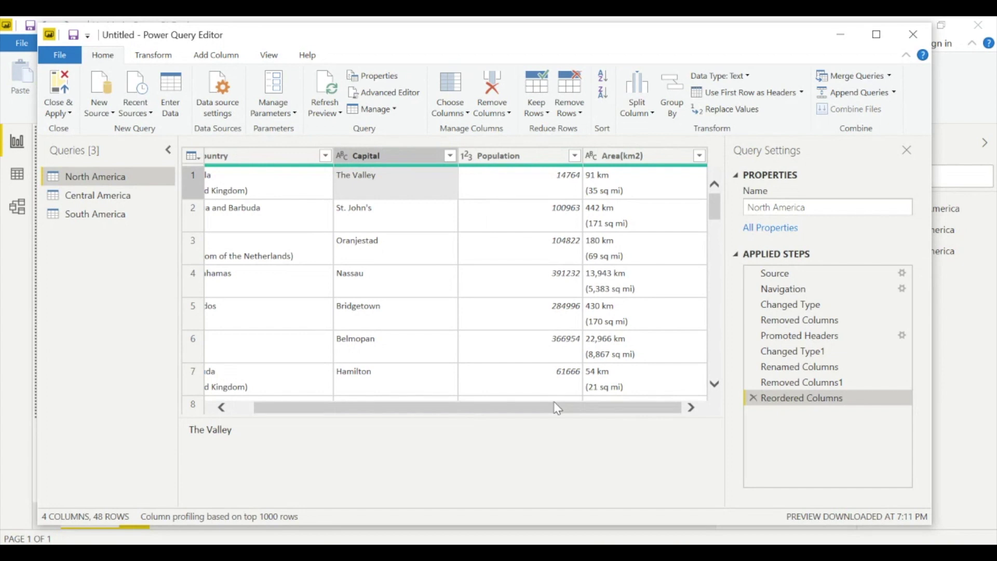
{"action": "left_click", "coordinate": [644, 155]}
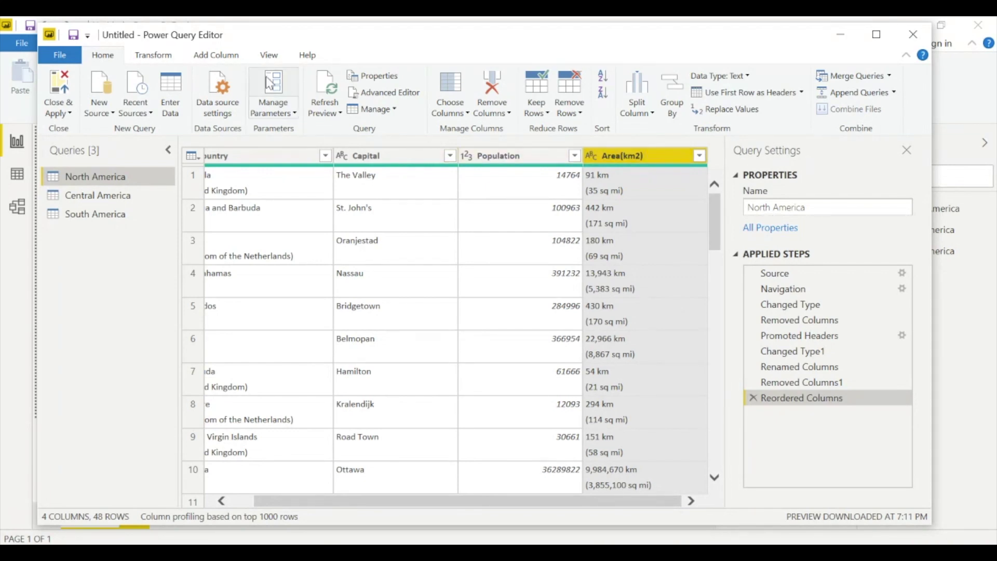
{"action": "left_click", "coordinate": [216, 58]}
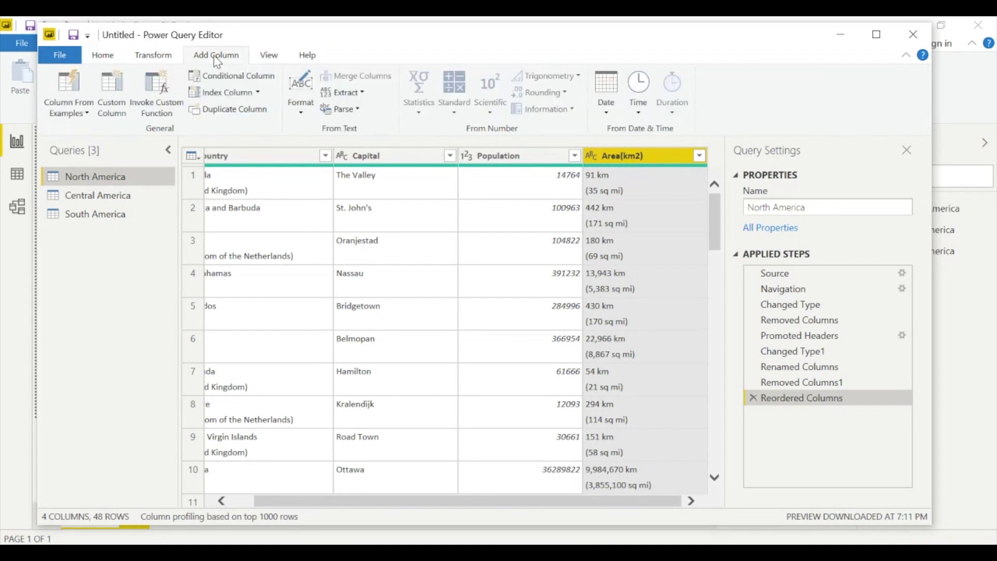
{"action": "left_click", "coordinate": [75, 112]}
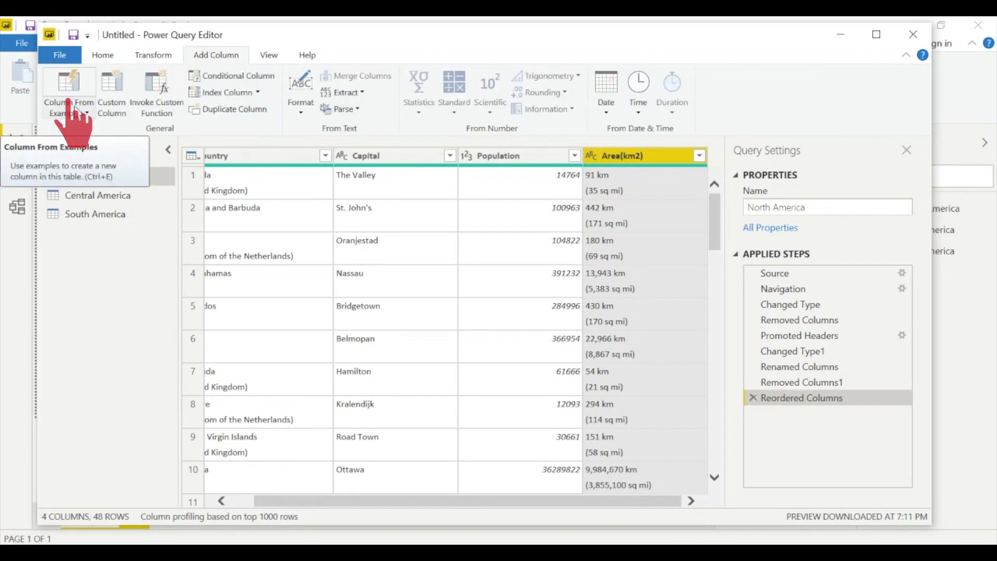
{"action": "left_click", "coordinate": [70, 129]}
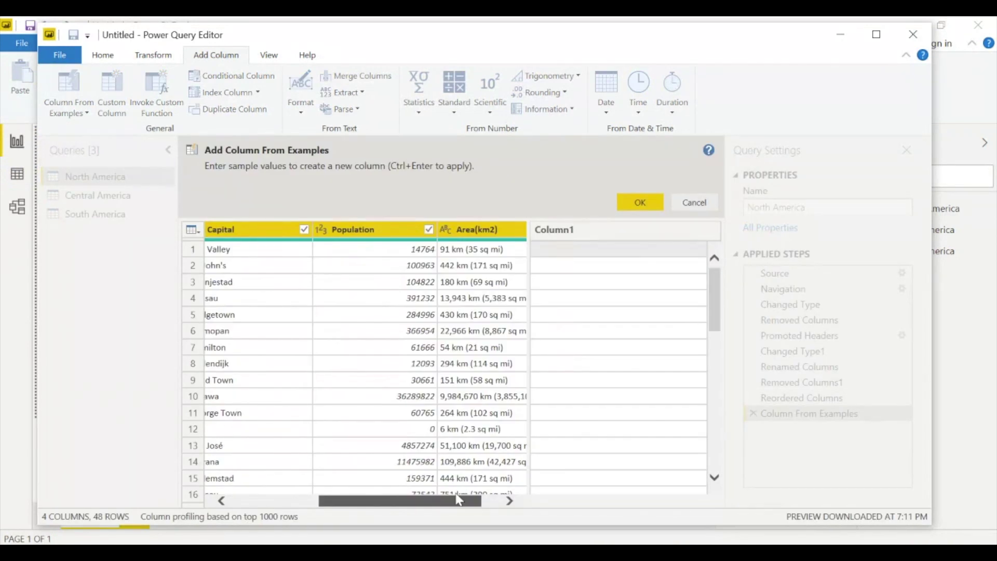
{"action": "left_click_drag", "start_coordinate": [459, 500], "coordinate": [471, 502]}
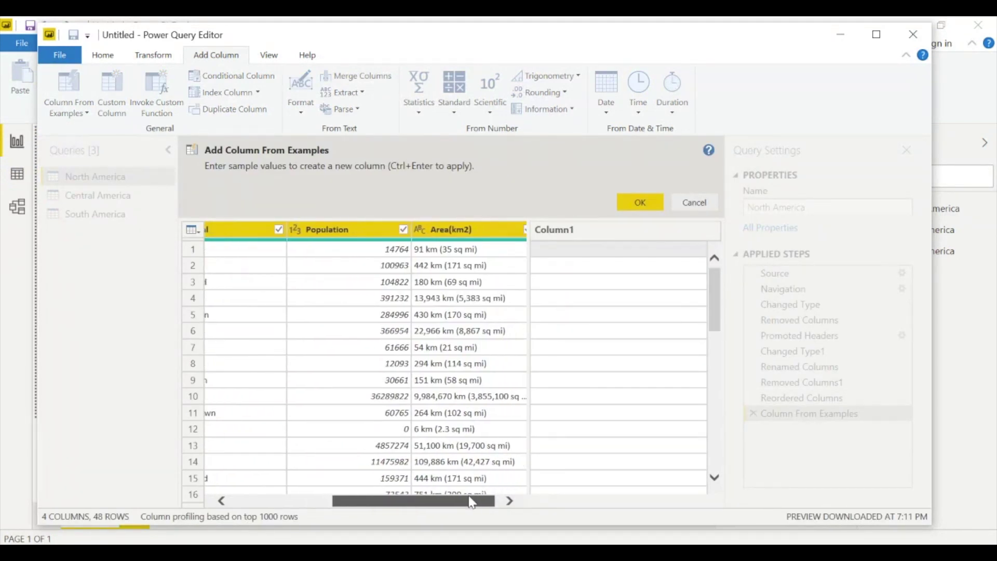
{"action": "double_click", "coordinate": [591, 251]}
{"action": "type", "text": "91"}
{"action": "key", "text": "Return"}
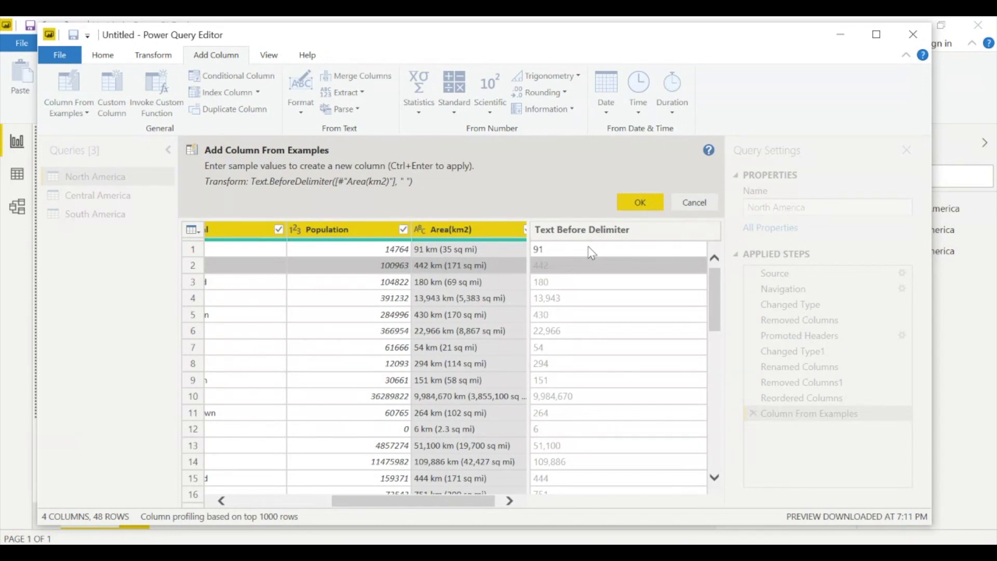
- Check the suggested values down to the last row, name the example column Area and add it to the query
{"action": "left_click_drag", "start_coordinate": [709, 295], "coordinate": [699, 484]}
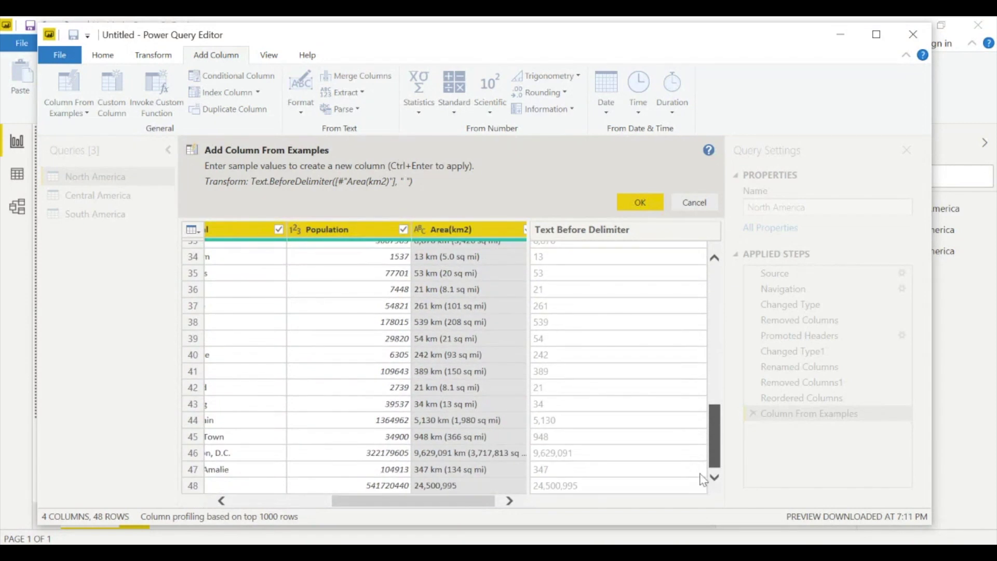
{"action": "scroll", "coordinate": [701, 487], "scroll_direction": "up", "scroll_amount": 11}
{"action": "double_click", "coordinate": [617, 232]}
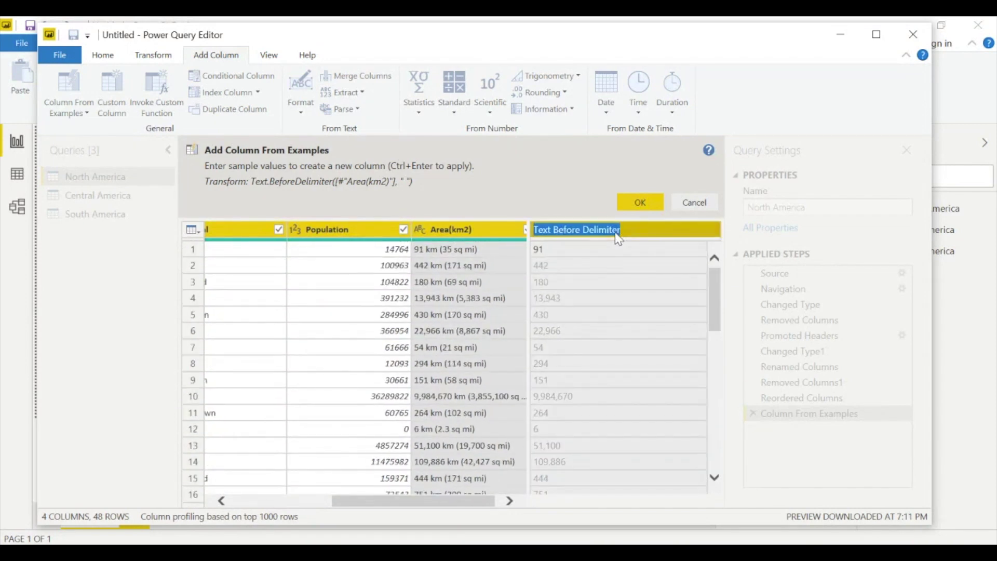
{"action": "type", "text": "Area"}
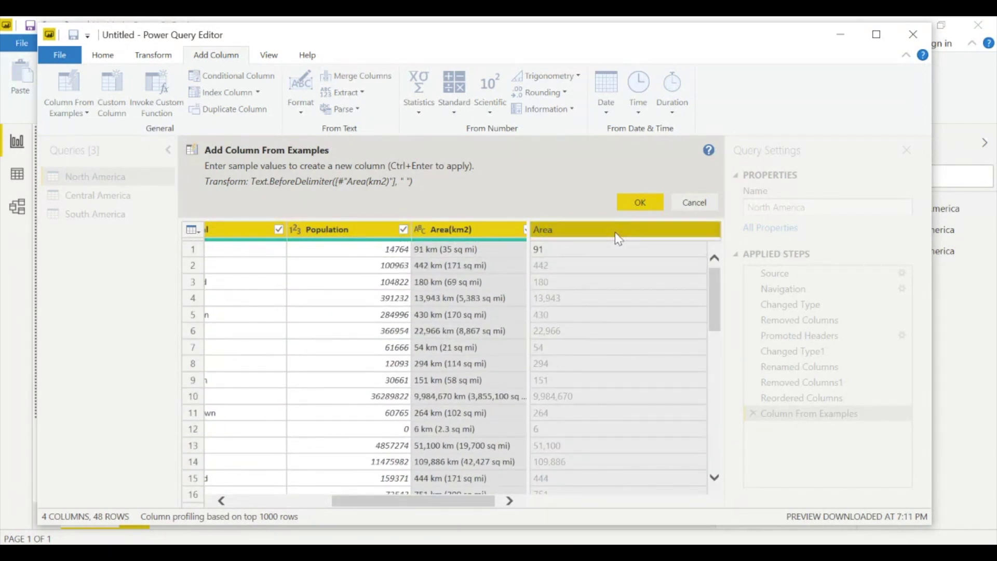
{"action": "key", "text": "Return"}
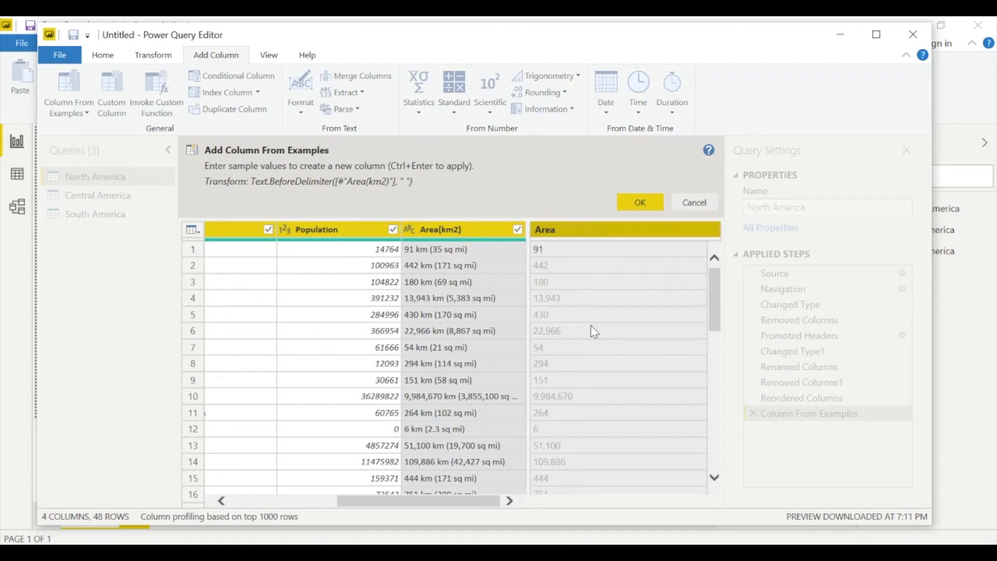
{"action": "left_click", "coordinate": [642, 200]}
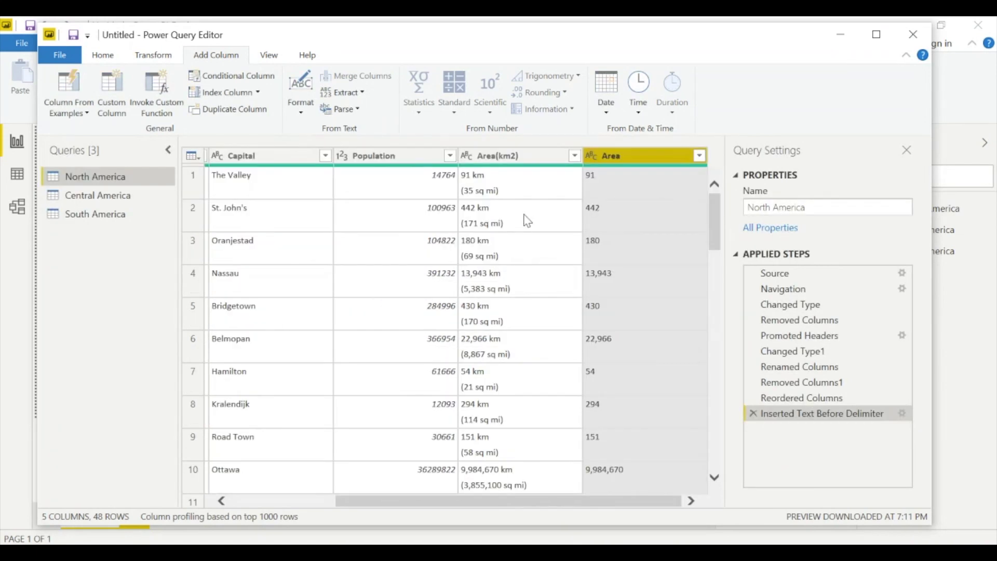
- Remove the original Area(km2) column from the North America query and rename the extracted Area column as Area(km2)
{"action": "left_click", "coordinate": [538, 161]}
{"action": "right_click", "coordinate": [535, 157]}
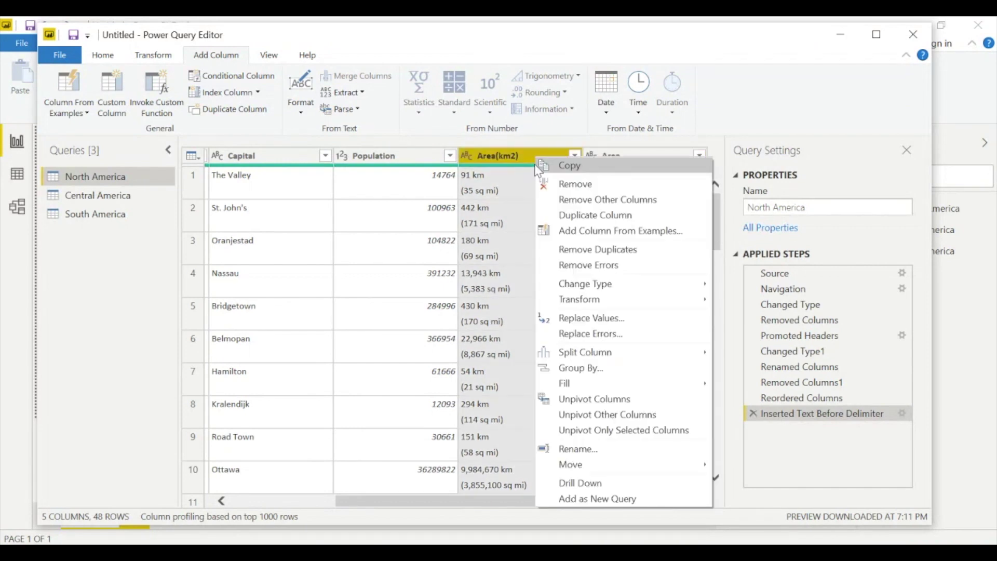
{"action": "left_click", "coordinate": [568, 186]}
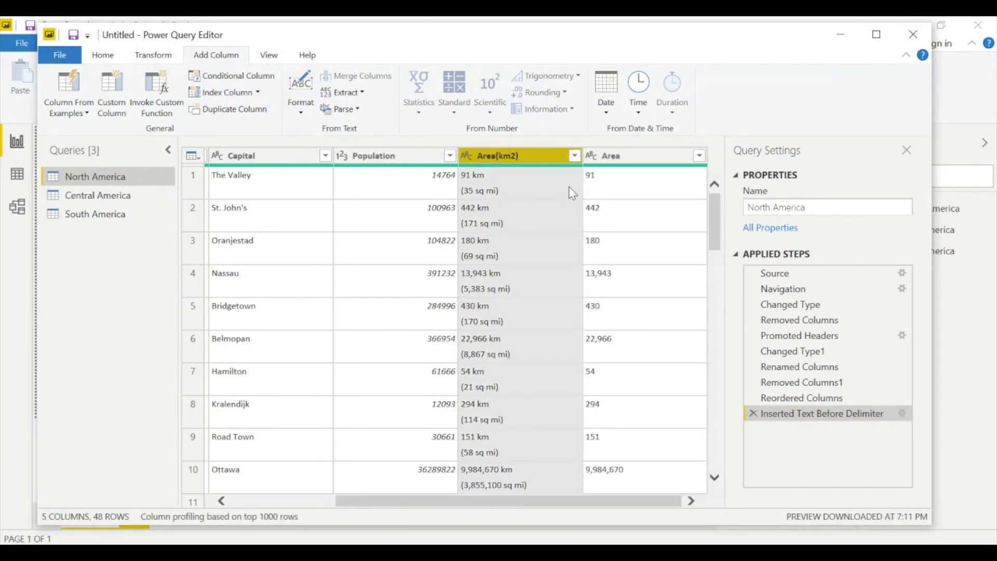
{"action": "double_click", "coordinate": [643, 157]}
{"action": "left_click", "coordinate": [642, 155]}
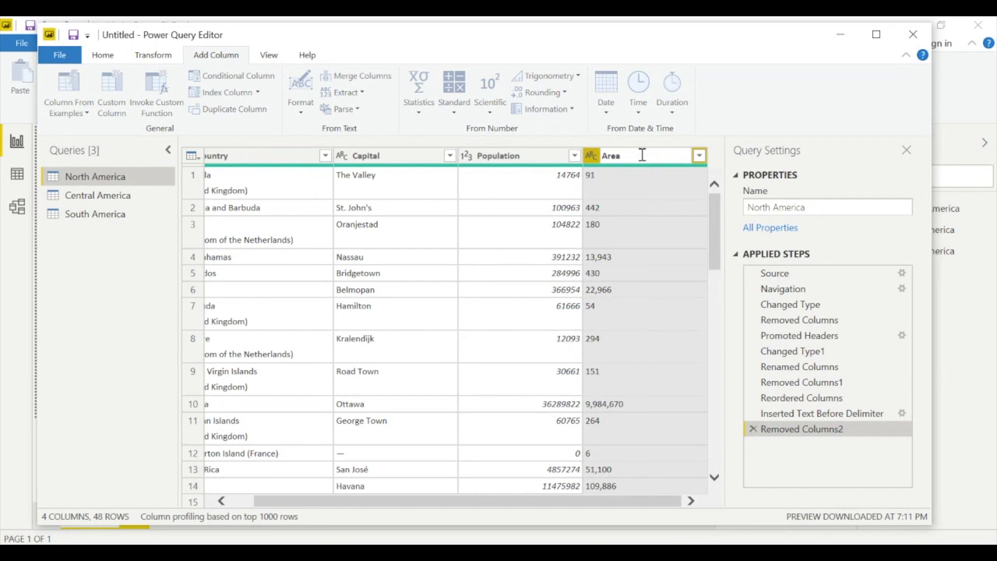
{"action": "type", "text": "(km2)"}
{"action": "key", "text": "Return"}
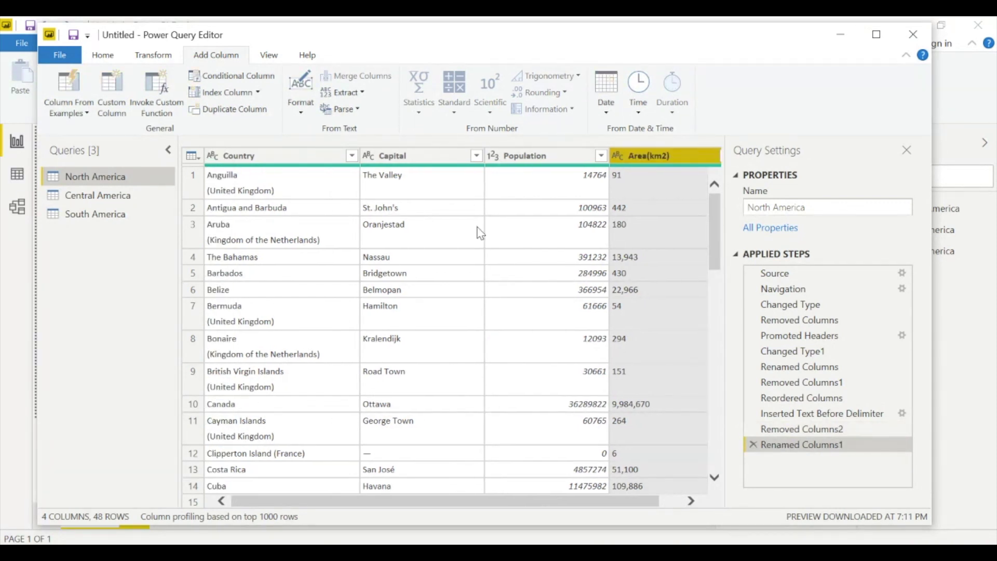
- Filter the Country column of the North America query to Canada, Greenland (Kingdom of Denmark), Mexico and United States
{"action": "left_click", "coordinate": [352, 157]}
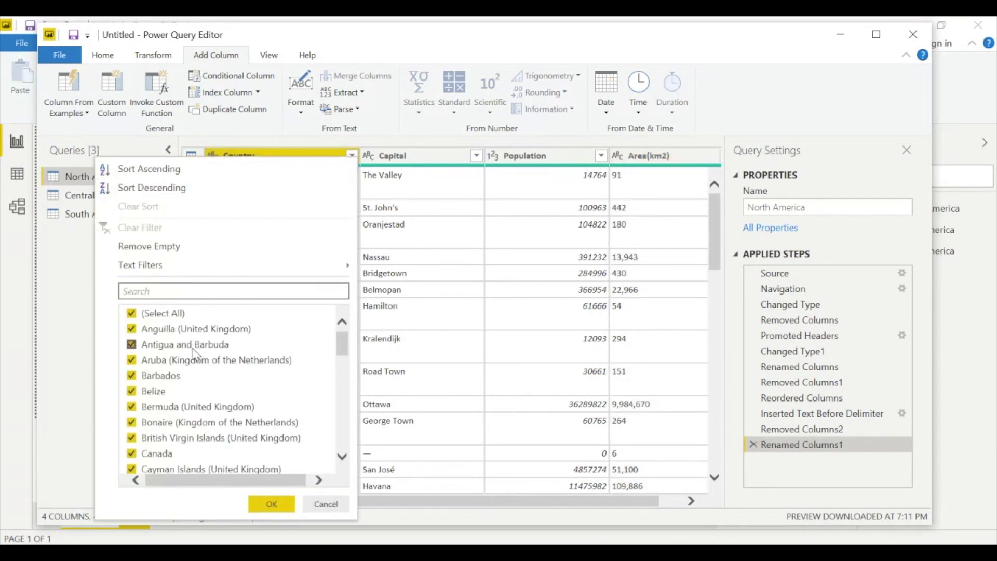
{"action": "left_click", "coordinate": [133, 313]}
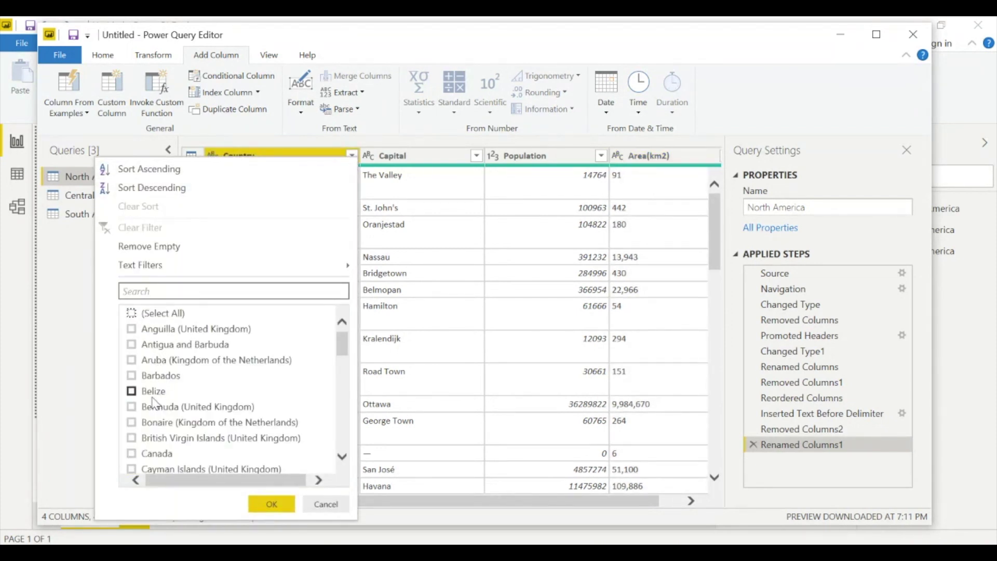
{"action": "scroll", "coordinate": [153, 403], "scroll_direction": "down", "scroll_amount": 1}
{"action": "left_click", "coordinate": [132, 408]}
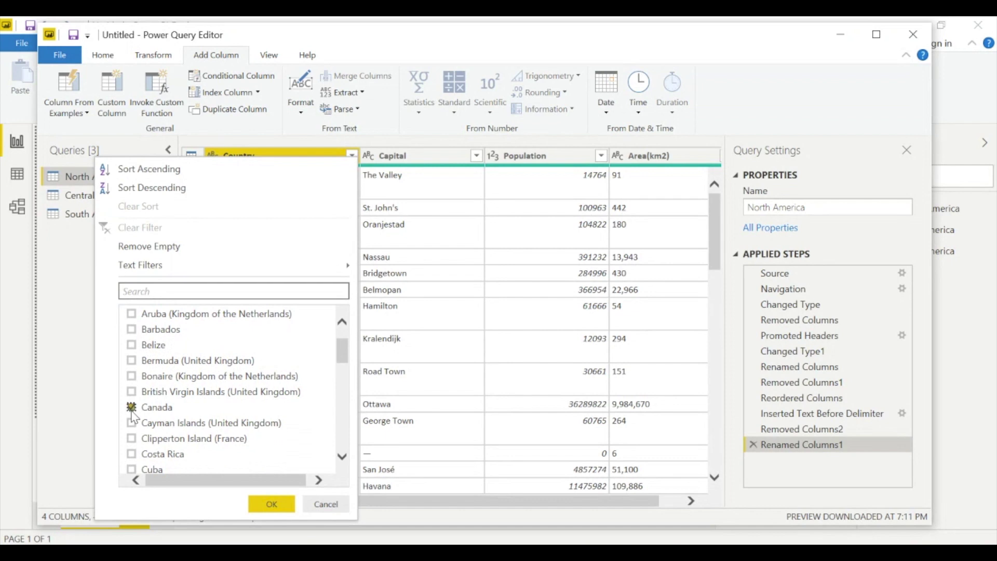
{"action": "scroll", "coordinate": [236, 387], "scroll_direction": "down", "scroll_amount": 3}
{"action": "scroll", "coordinate": [236, 387], "scroll_direction": "down", "scroll_amount": 1}
{"action": "left_click", "coordinate": [236, 388]}
{"action": "scroll", "coordinate": [220, 401], "scroll_direction": "down", "scroll_amount": 1}
{"action": "left_click", "coordinate": [132, 417]}
{"action": "scroll", "coordinate": [238, 411], "scroll_direction": "down", "scroll_amount": 4}
{"action": "scroll", "coordinate": [238, 412], "scroll_direction": "down", "scroll_amount": 1}
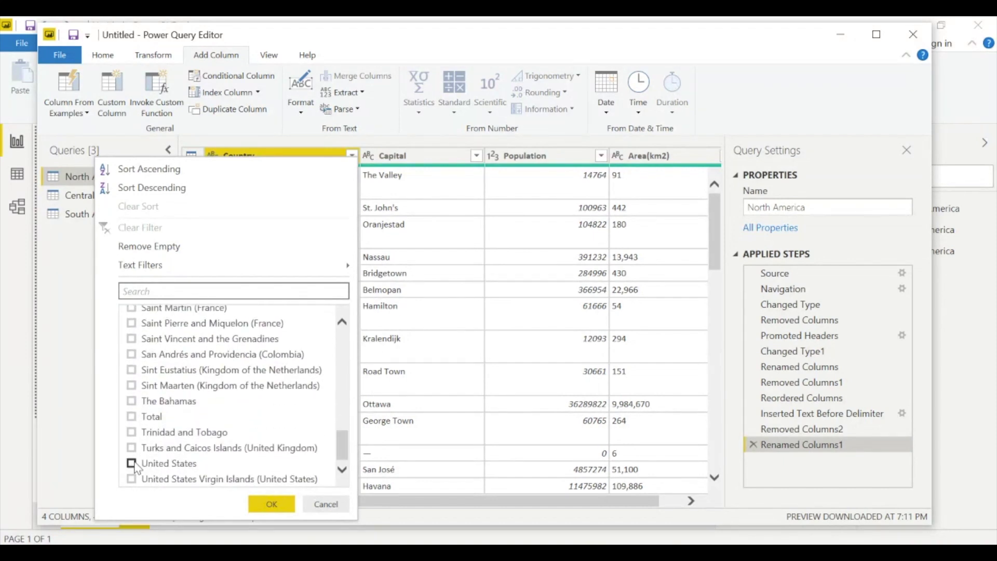
{"action": "left_click", "coordinate": [131, 459]}
{"action": "left_click", "coordinate": [271, 504]}
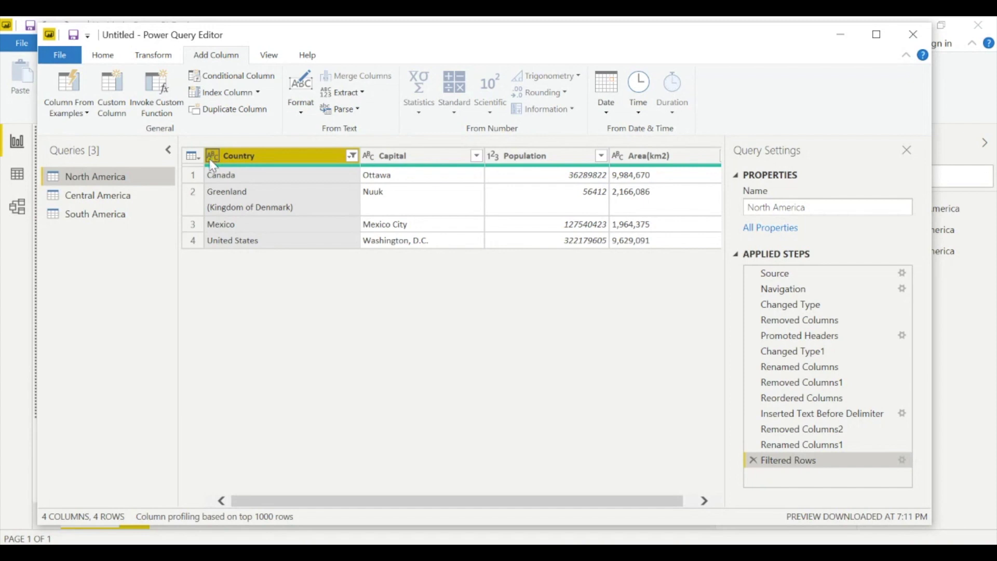
- Set the data type of the North America query's Population and Area(km2) columns to Whole Number
{"action": "left_click", "coordinate": [391, 160]}
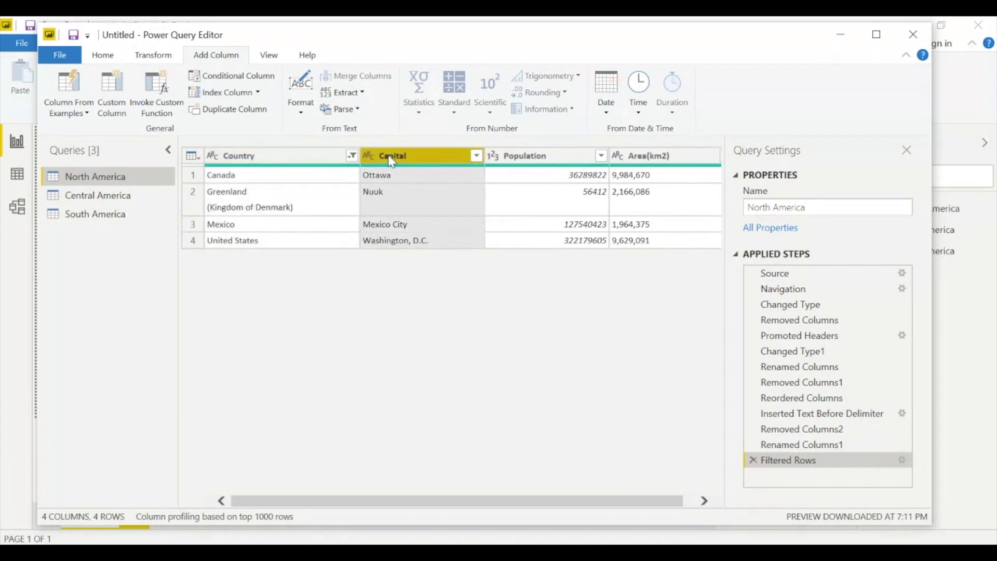
{"action": "left_click", "coordinate": [312, 158]}
{"action": "left_click", "coordinate": [537, 154]}
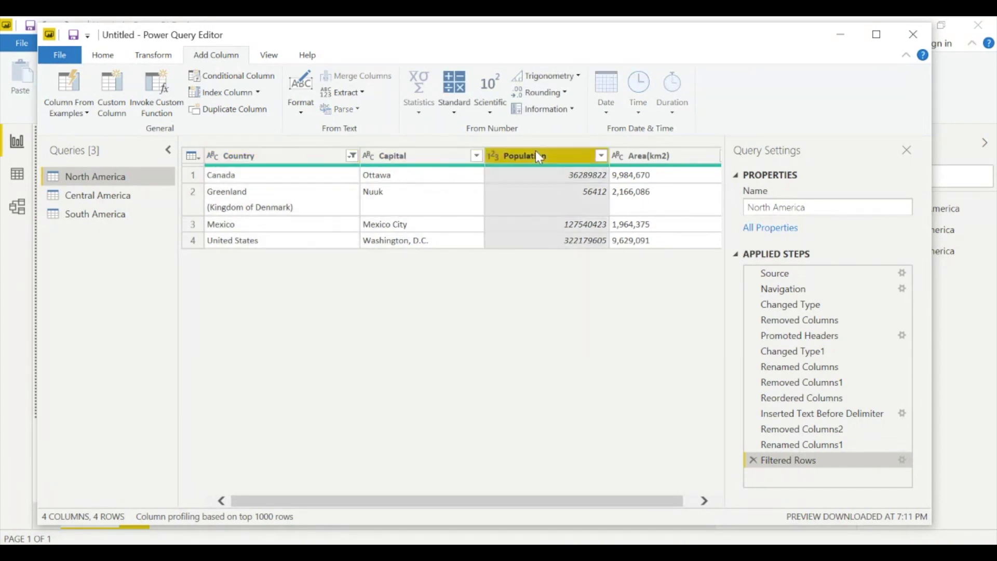
{"action": "scroll", "coordinate": [563, 347], "scroll_direction": "right", "scroll_amount": 1}
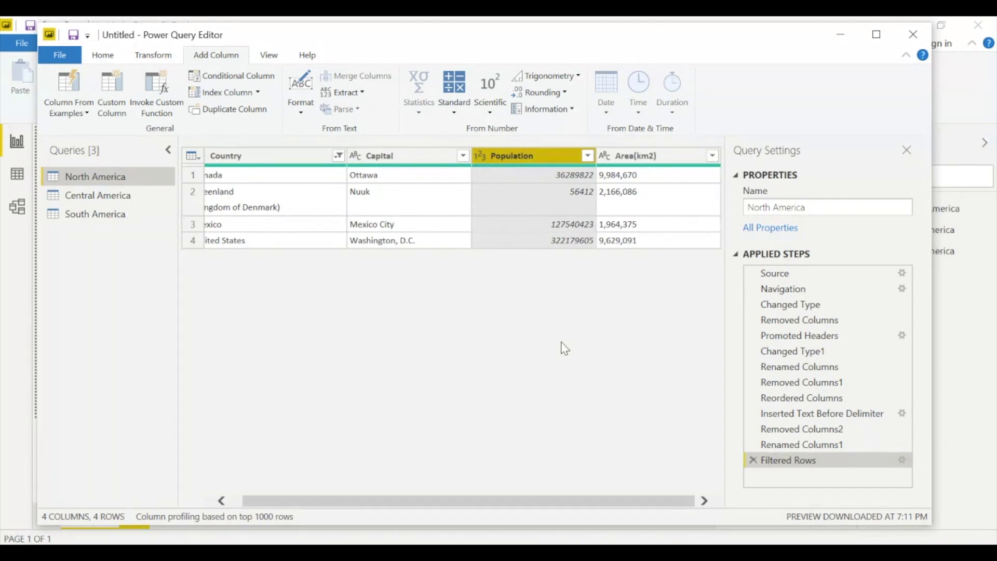
{"action": "left_click", "coordinate": [480, 156]}
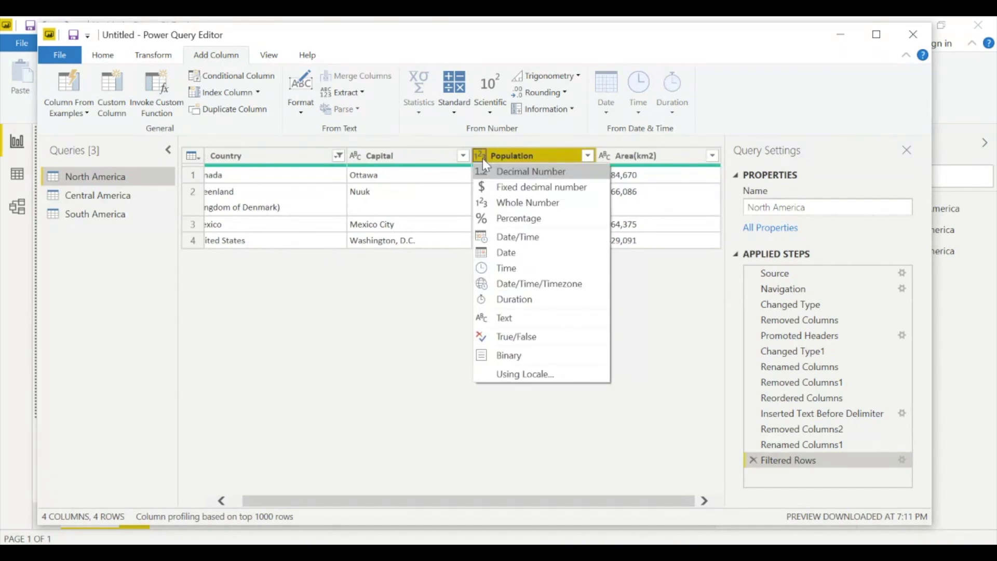
{"action": "left_click", "coordinate": [514, 204]}
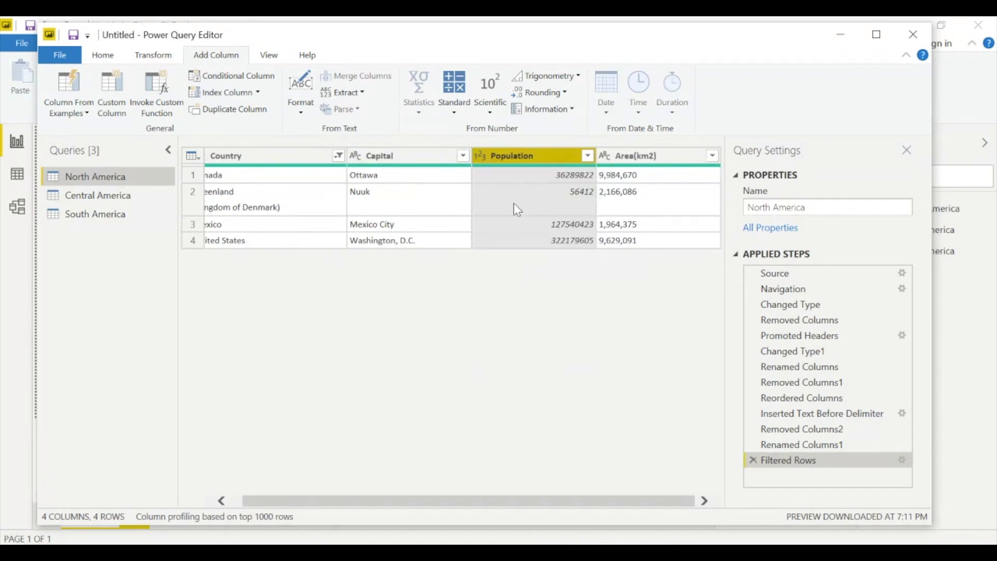
{"action": "left_click", "coordinate": [605, 156]}
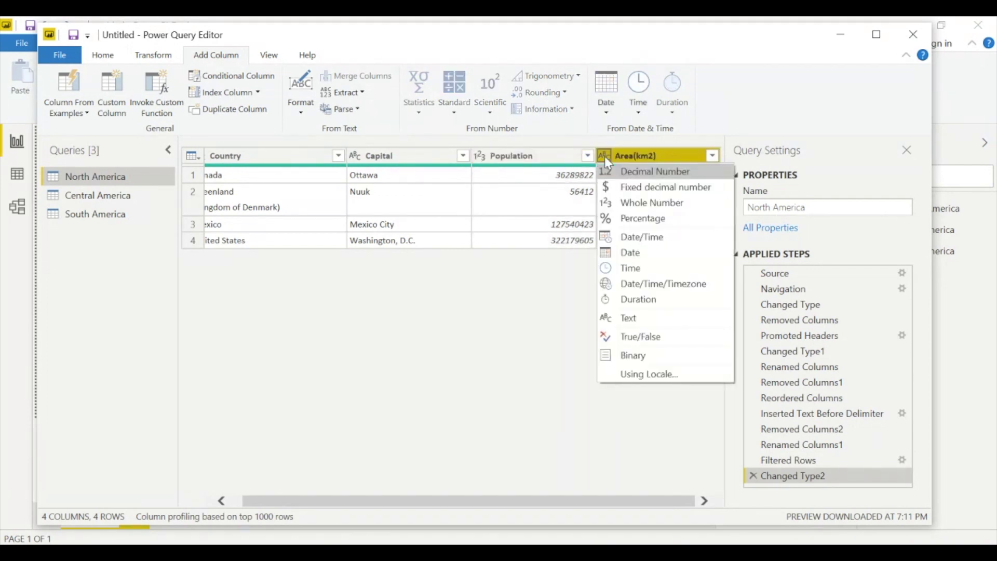
{"action": "left_click", "coordinate": [648, 203]}
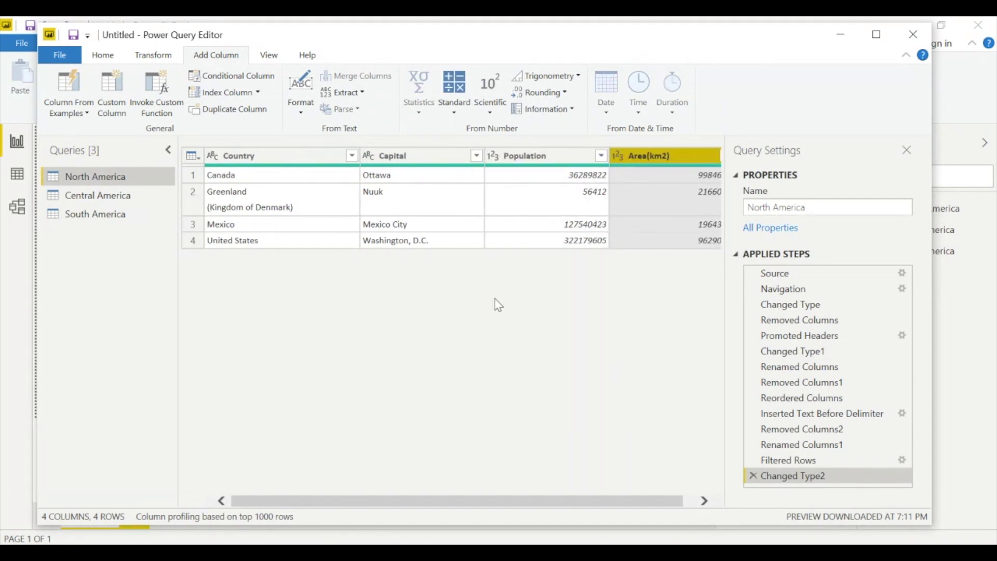
- Apply the pending query changes while keeping the Power Query Editor open
{"action": "left_click", "coordinate": [104, 56]}
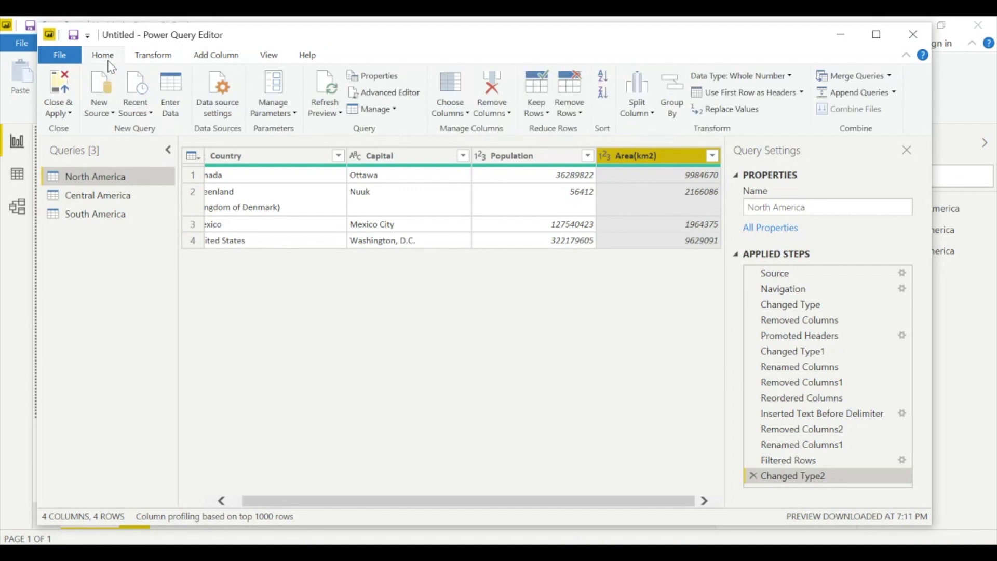
{"action": "left_click", "coordinate": [62, 111]}
{"action": "left_click", "coordinate": [50, 152]}
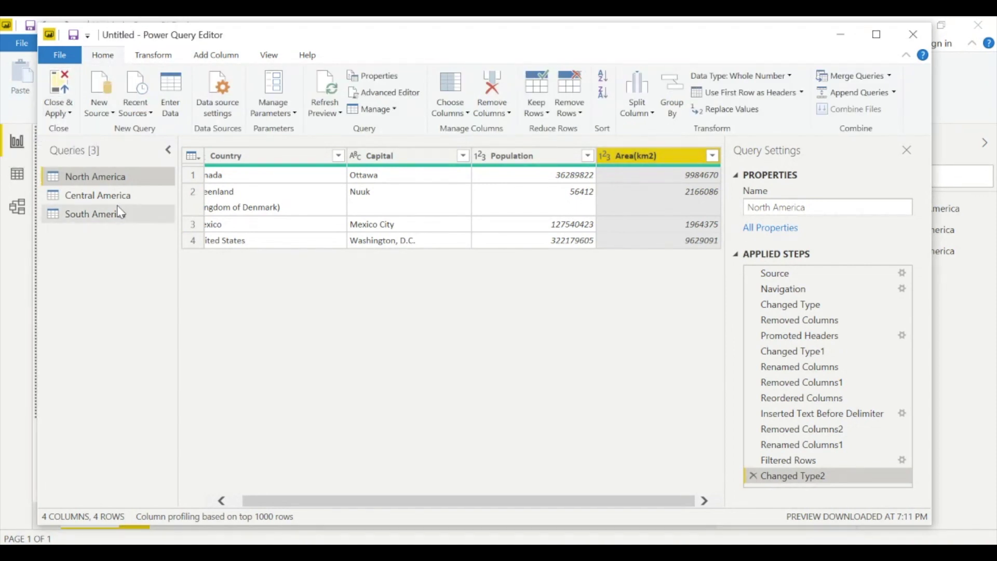
- In the Central America query, use the first row as headers and rename the territory name column as Country
{"action": "left_click", "coordinate": [121, 201]}
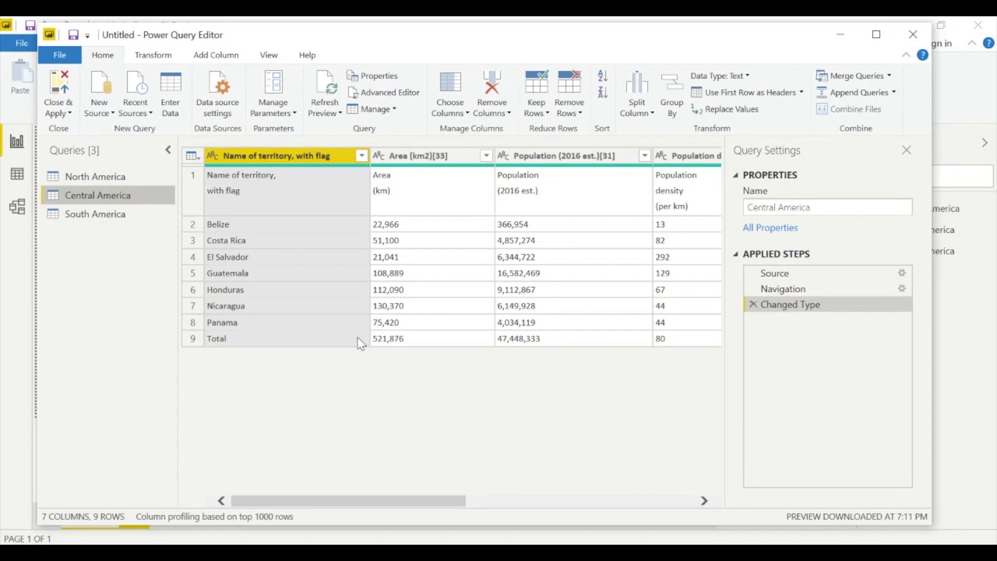
{"action": "left_click", "coordinate": [258, 214]}
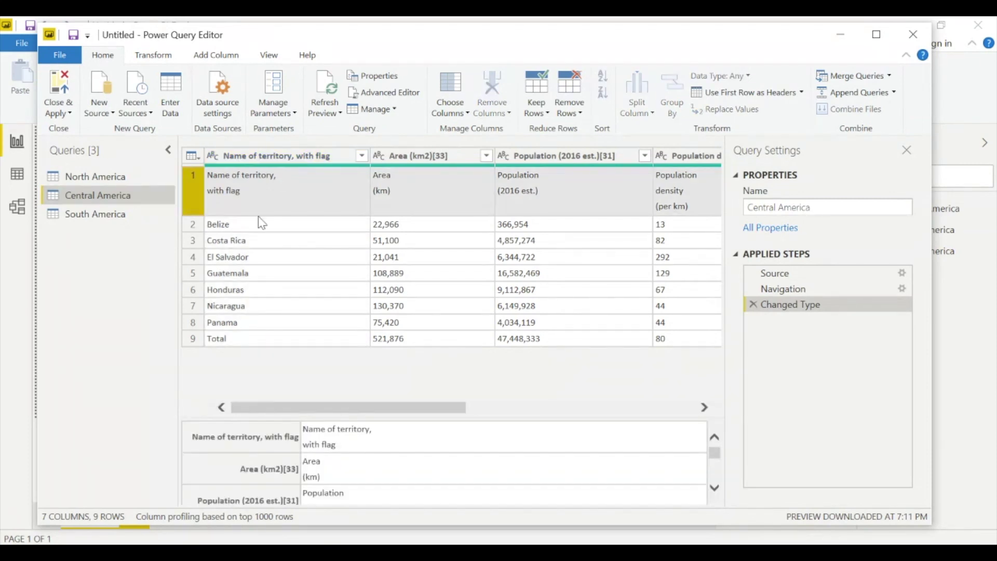
{"action": "left_click", "coordinate": [748, 93]}
{"action": "double_click", "coordinate": [291, 156]}
{"action": "type", "text": "Country"}
{"action": "key", "text": "Return"}
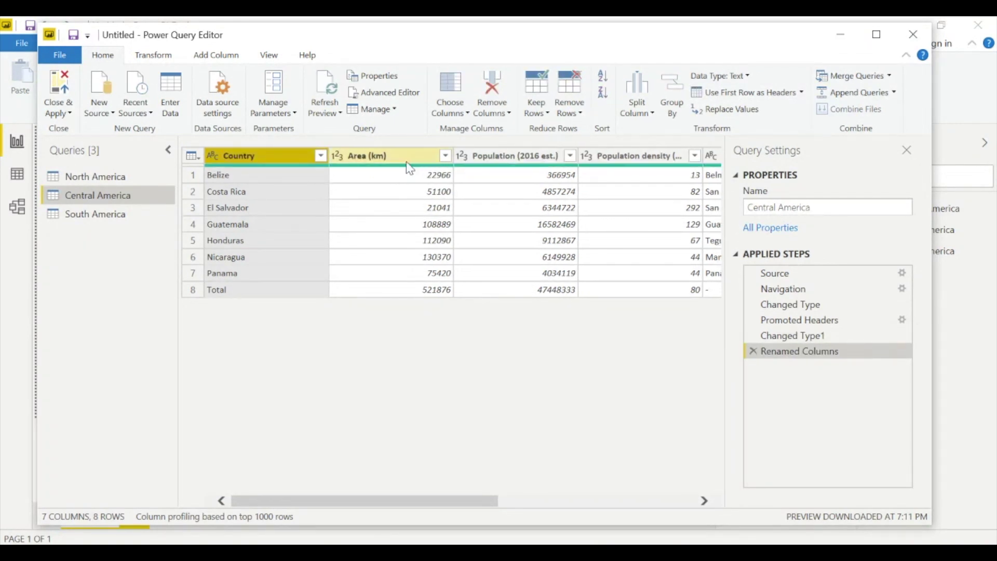
- Rename the "Area (km)" column of the Central America query as Area(km2)
{"action": "double_click", "coordinate": [407, 163]}
{"action": "type", "text": "Area(km)"}
{"action": "key", "text": "BackSpace"}
{"action": "type", "text": "2)"}
{"action": "key", "text": "Return"}
- Rename the "Population (2016 est.)" column of the Central America query as Population
{"action": "double_click", "coordinate": [524, 158]}
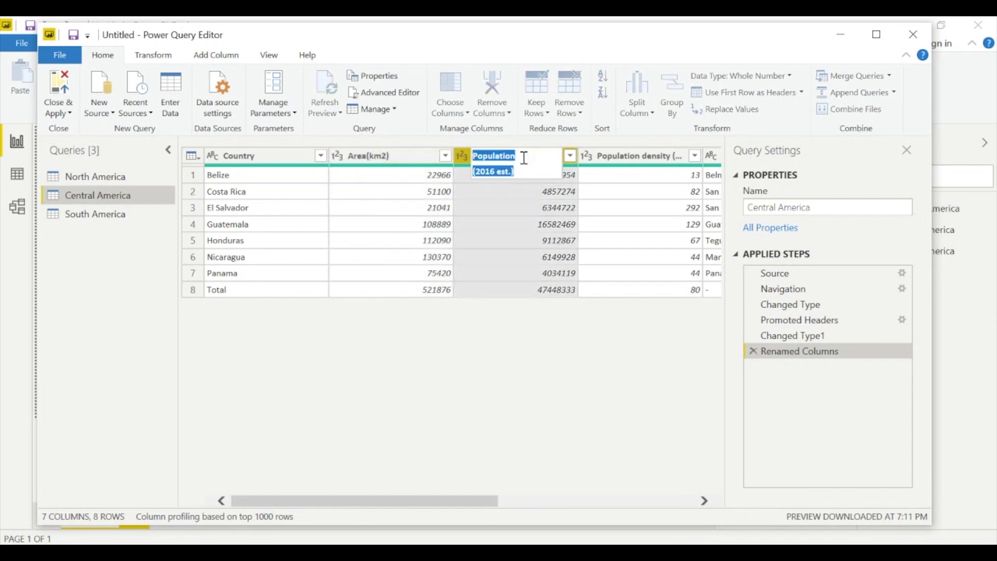
{"action": "left_click", "coordinate": [537, 159]}
{"action": "key", "text": "BackSpace"}
{"action": "key", "text": "BackSpace"}
{"action": "key", "text": "BackSpace"}
{"action": "key", "text": "BackSpace"}
{"action": "key", "text": "BackSpace"}
{"action": "key", "text": "BackSpace"}
{"action": "key", "text": "BackSpace"}
{"action": "key", "text": "BackSpace"}
{"action": "key", "text": "BackSpace"}
{"action": "key", "text": "BackSpace"}
{"action": "key", "text": "BackSpace"}
{"action": "key", "text": "BackSpace"}
{"action": "key", "text": "Return"}
- In the Central America query, remove the population density, language and Human Development Index columns, and order the rest as Country, Capital, Population, Area(km2)
{"action": "left_click", "coordinate": [480, 158]}
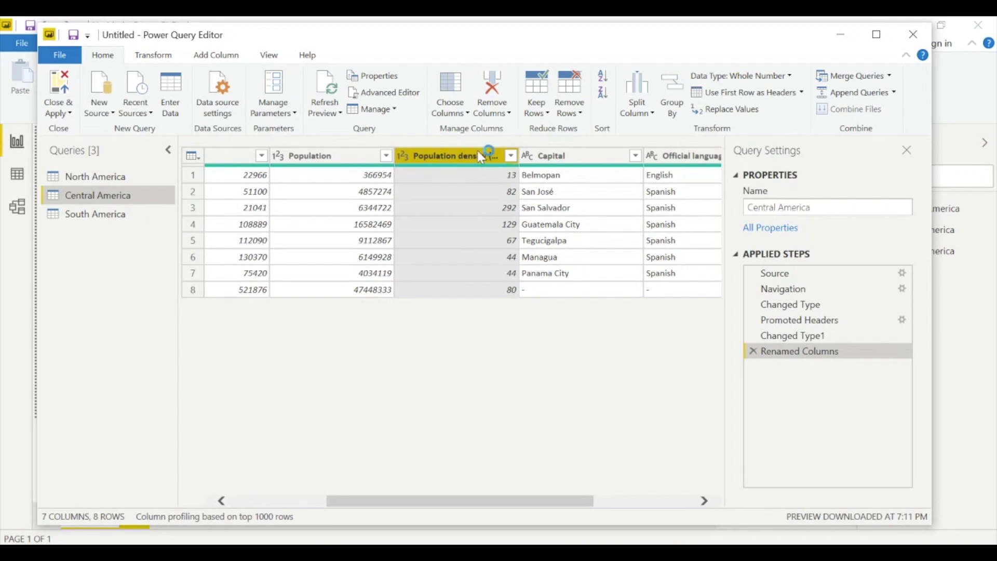
{"action": "right_click", "coordinate": [480, 156]}
{"action": "left_click", "coordinate": [507, 176]}
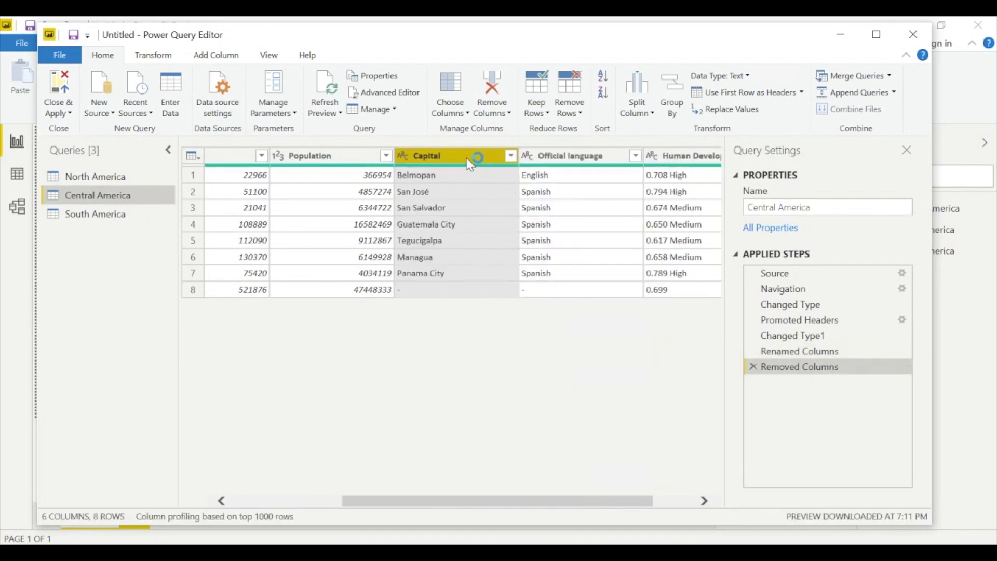
{"action": "left_click", "coordinate": [521, 156]}
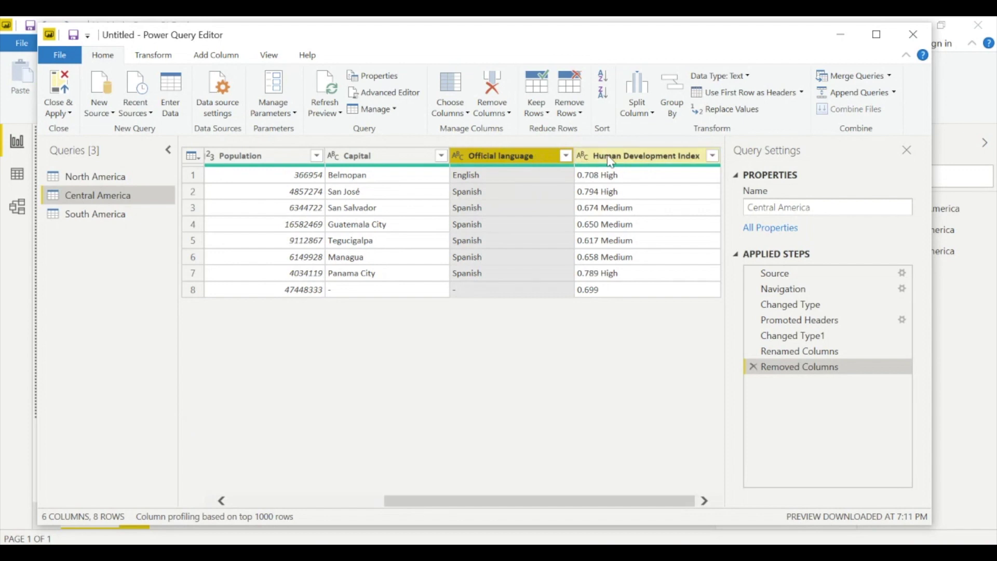
{"action": "left_click", "coordinate": [626, 156], "text": "ctrl"}
{"action": "right_click", "coordinate": [625, 156]}
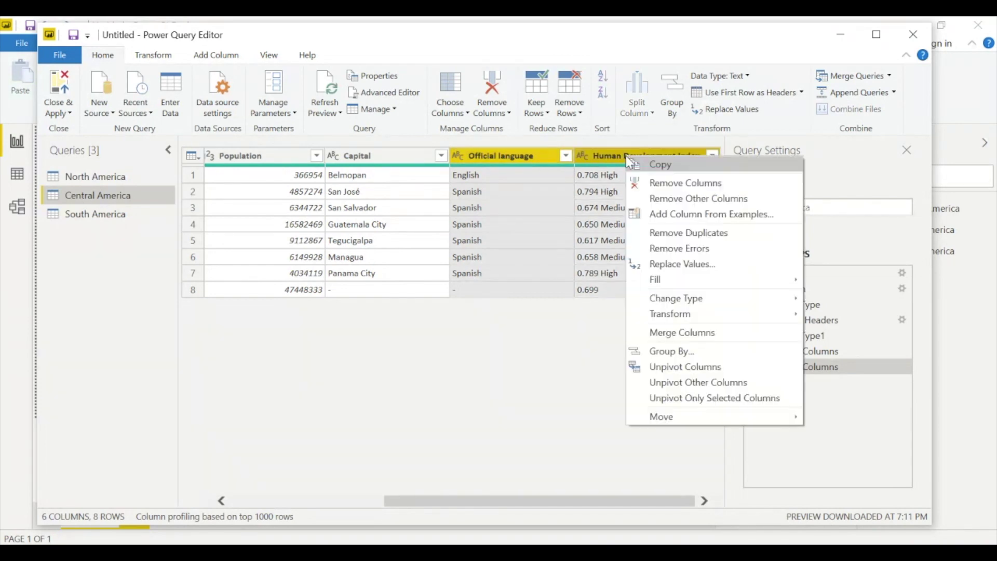
{"action": "left_click", "coordinate": [669, 185]}
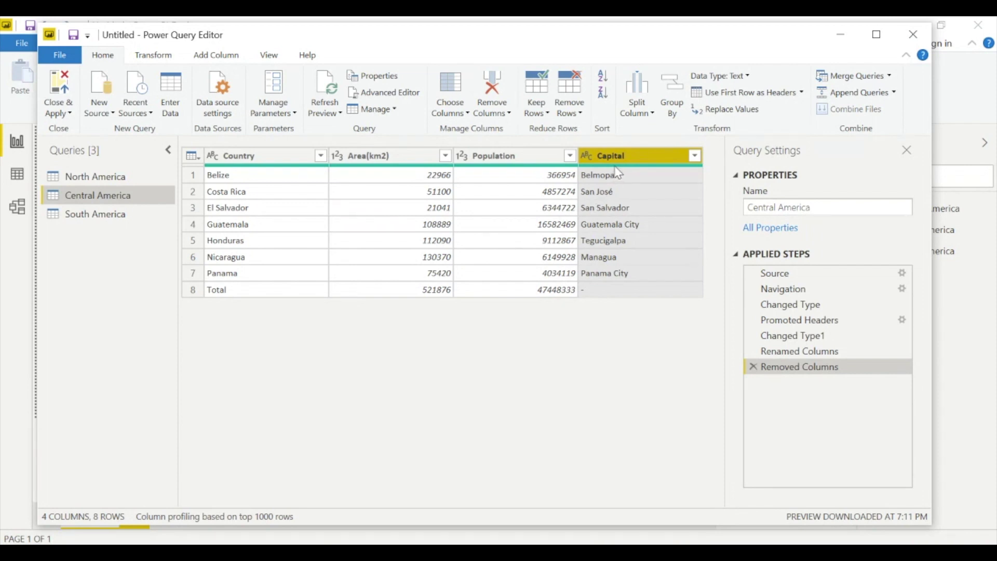
{"action": "left_click_drag", "start_coordinate": [630, 157], "coordinate": [519, 174]}
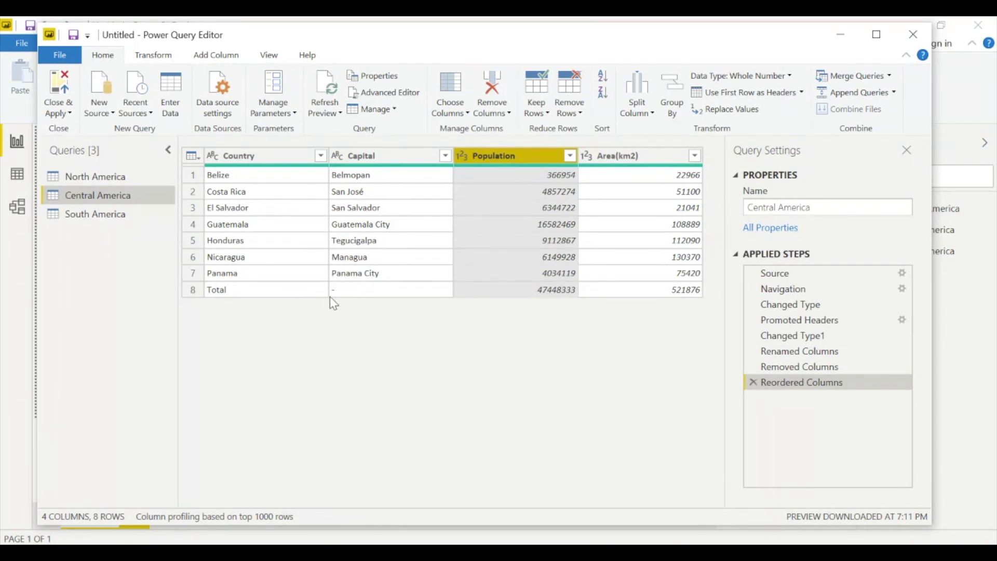
- Filter out the "-" value in the Central America query's Capital column and apply the changes while keeping the editor open
{"action": "left_click", "coordinate": [445, 155]}
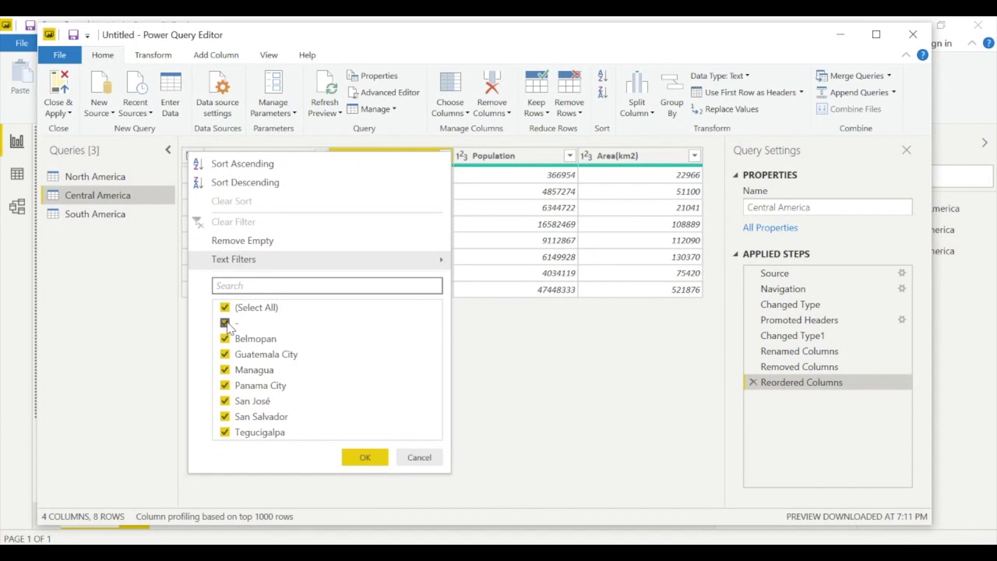
{"action": "left_click", "coordinate": [224, 323]}
{"action": "left_click", "coordinate": [365, 457]}
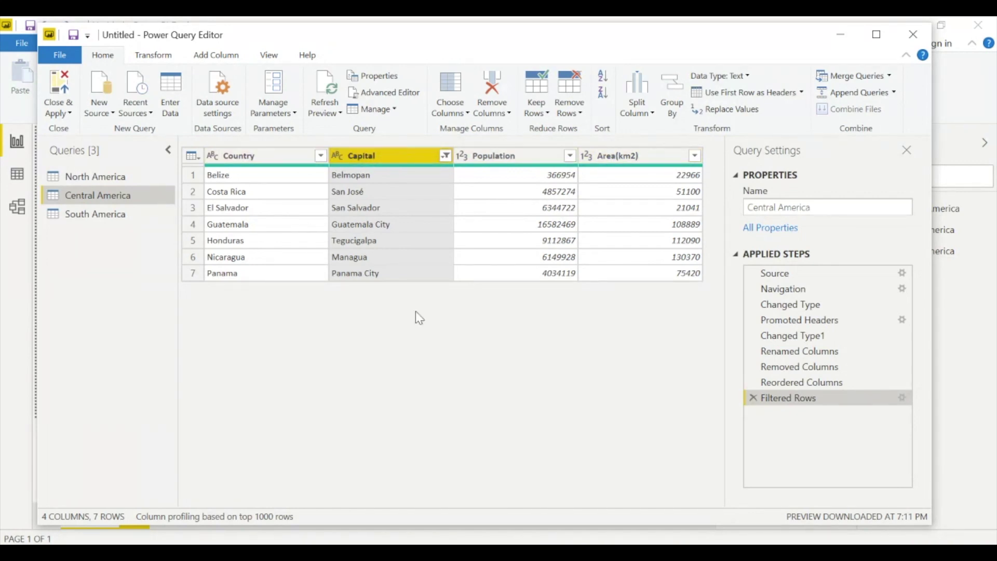
{"action": "left_click", "coordinate": [64, 112]}
{"action": "left_click", "coordinate": [45, 145]}
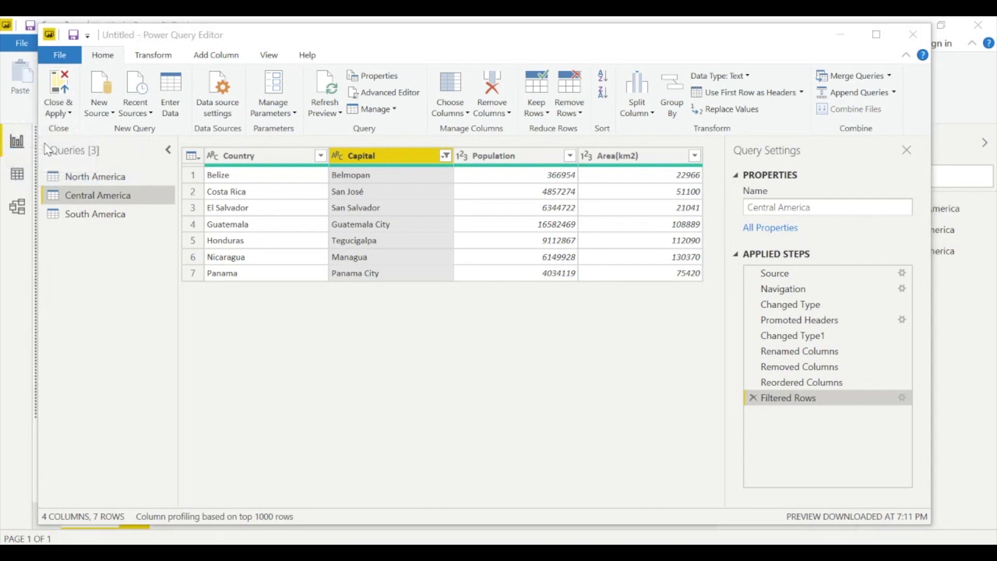
- Remove the Arms and Flag columns from the South America query
{"action": "left_click", "coordinate": [111, 216]}
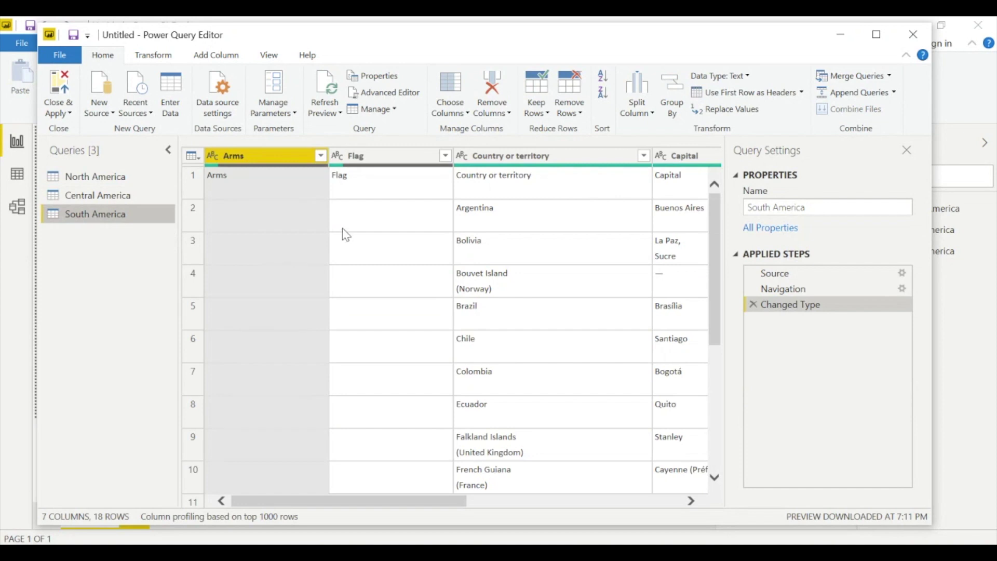
{"action": "left_click", "coordinate": [392, 159], "text": "ctrl"}
{"action": "right_click", "coordinate": [392, 162]}
{"action": "left_click", "coordinate": [449, 187]}
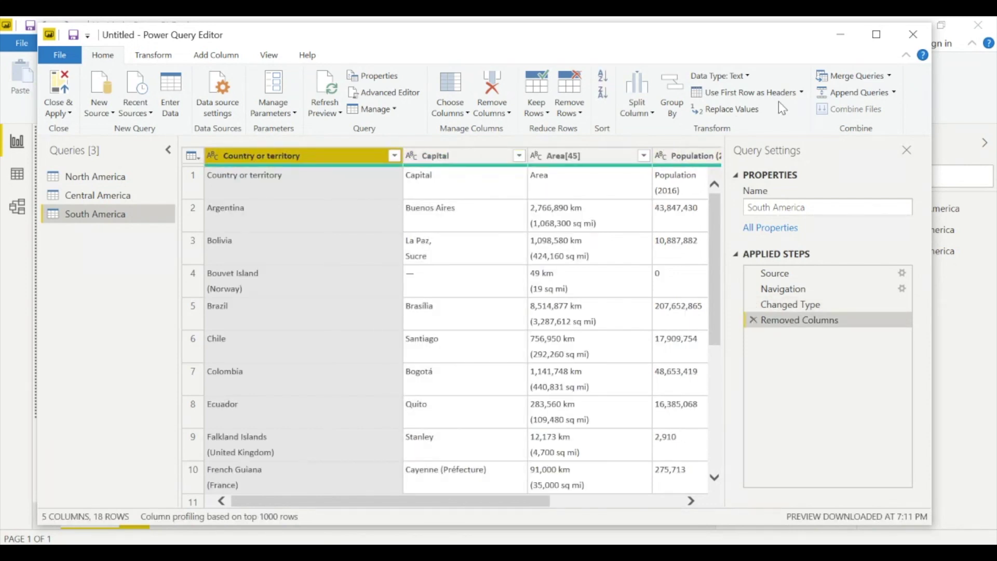
- Use the first row of the South America query as headers and rename the "Country or territory" column as Country
{"action": "left_click", "coordinate": [743, 92]}
{"action": "double_click", "coordinate": [330, 156]}
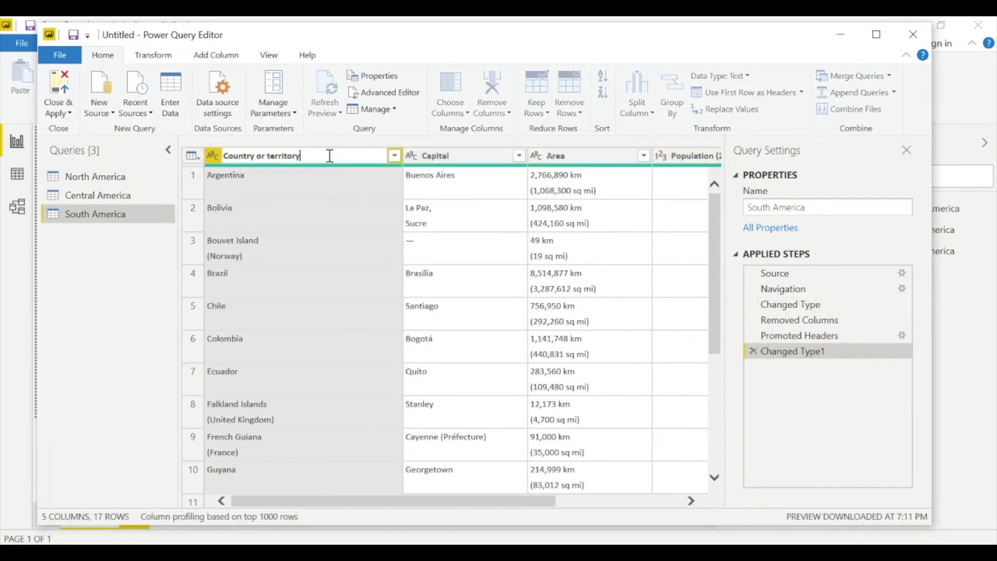
{"action": "key", "text": "BackSpace"}
{"action": "key", "text": "BackSpace"}
{"action": "key", "text": "BackSpace"}
{"action": "key", "text": "BackSpace"}
{"action": "key", "text": "BackSpace"}
{"action": "key", "text": "BackSpace"}
{"action": "key", "text": "BackSpace"}
{"action": "key", "text": "BackSpace"}
{"action": "key", "text": "BackSpace"}
{"action": "key", "text": "BackSpace"}
{"action": "key", "text": "BackSpace"}
{"action": "key", "text": "BackSpace"}
{"action": "key", "text": "BackSpace"}
{"action": "key", "text": "Return"}
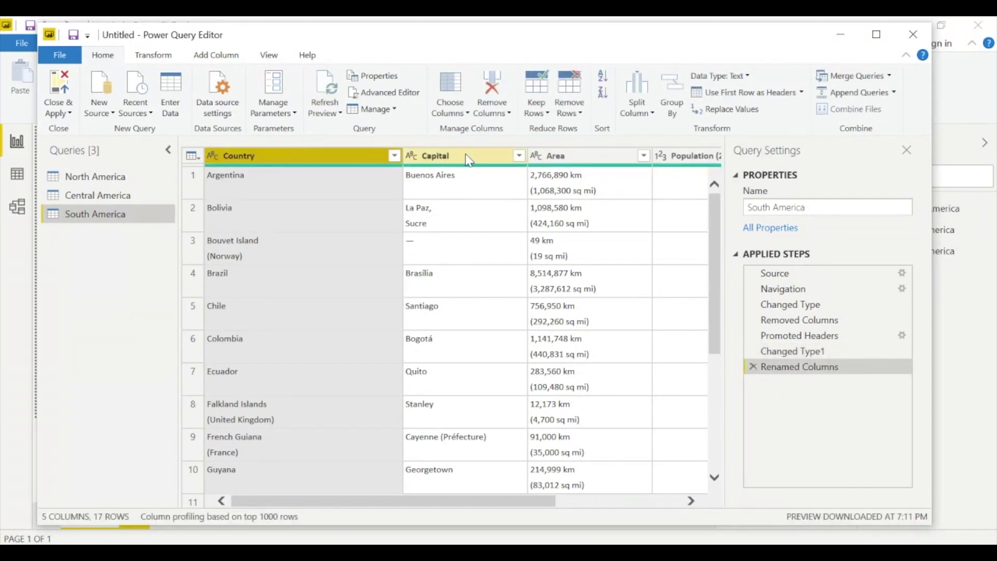
- Rename the Area column of the South America query as Area(km2)
{"action": "double_click", "coordinate": [465, 153]}
{"action": "left_click", "coordinate": [513, 219]}
{"action": "scroll", "coordinate": [553, 223], "scroll_direction": "right", "scroll_amount": 3}
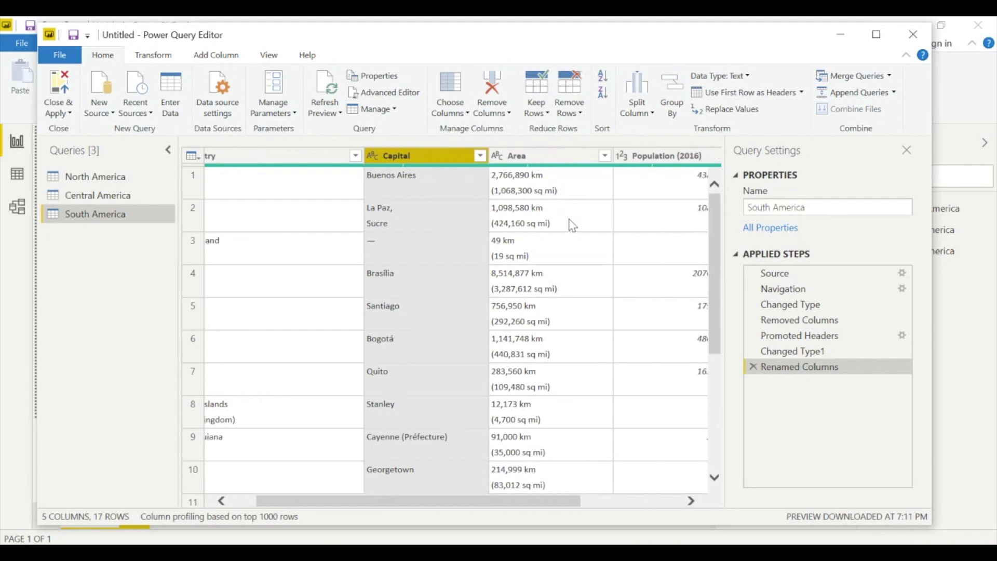
{"action": "double_click", "coordinate": [472, 155]}
{"action": "left_click", "coordinate": [472, 155]}
{"action": "type", "text": "(km2"}
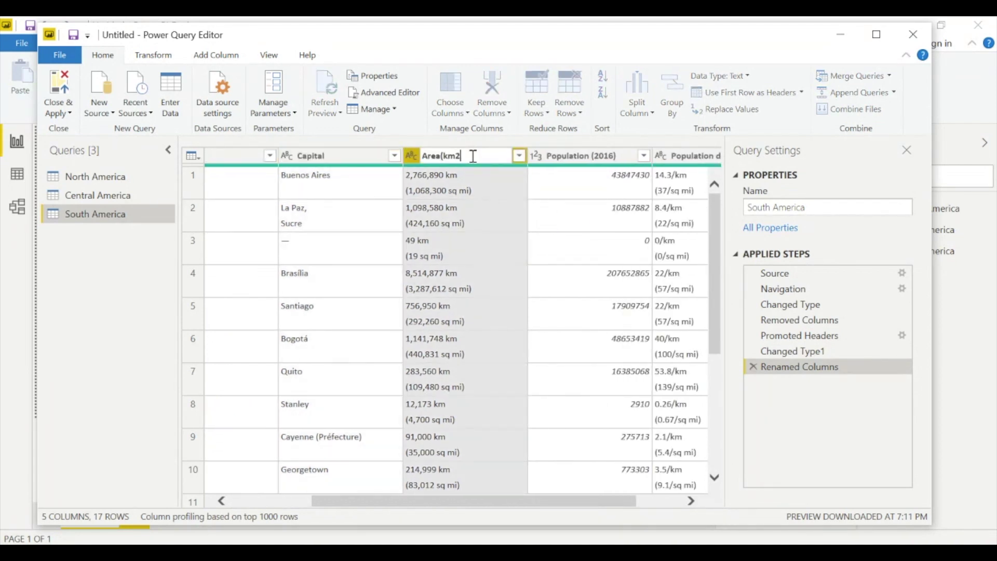
{"action": "type", "text": ")"}
{"action": "key", "text": "Return"}
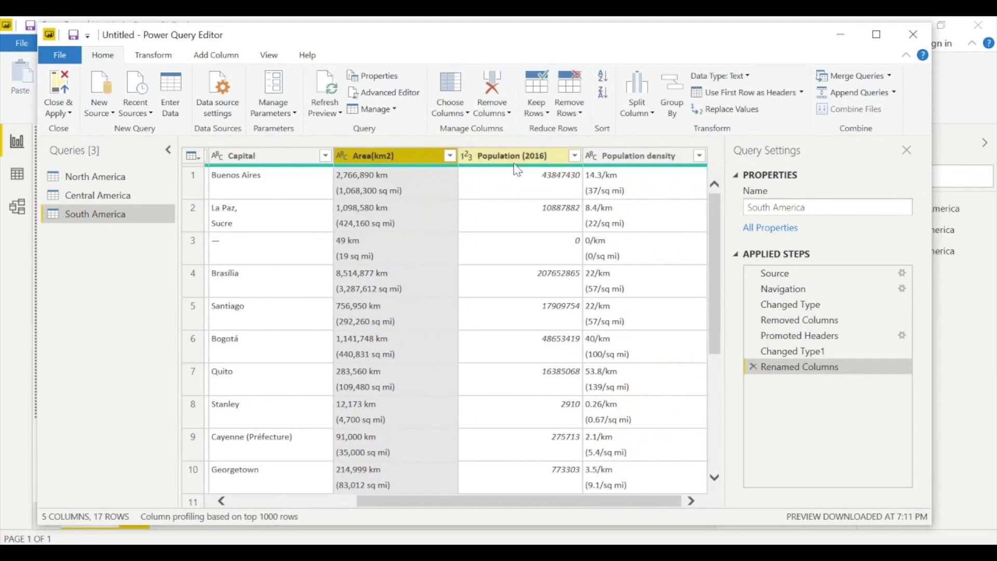
- Rename the "Population (2016)" column of the South America query as Population
{"action": "double_click", "coordinate": [553, 155]}
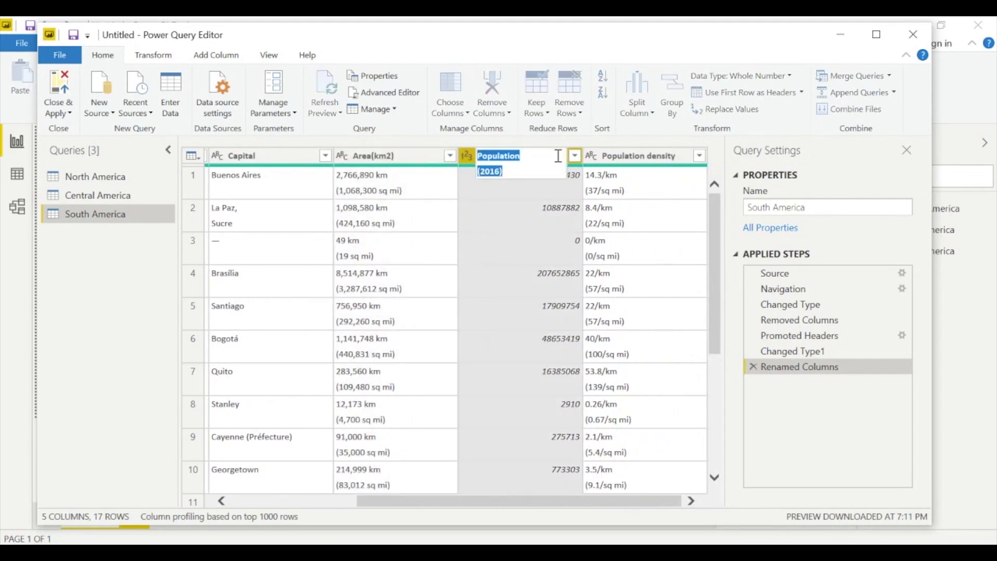
{"action": "left_click", "coordinate": [518, 172]}
{"action": "key", "text": "BackSpace"}
{"action": "key", "text": "BackSpace"}
{"action": "key", "text": "BackSpace"}
{"action": "key", "text": "BackSpace"}
{"action": "key", "text": "BackSpace"}
{"action": "key", "text": "BackSpace"}
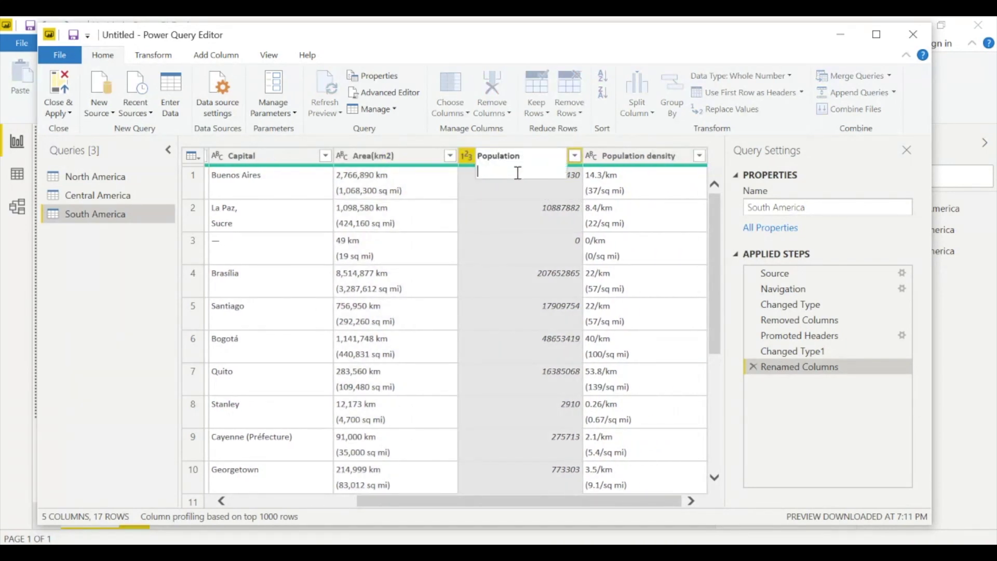
- Remove the Population density column from the South America query and move Population in front of Area(km2)
{"action": "left_click", "coordinate": [626, 156]}
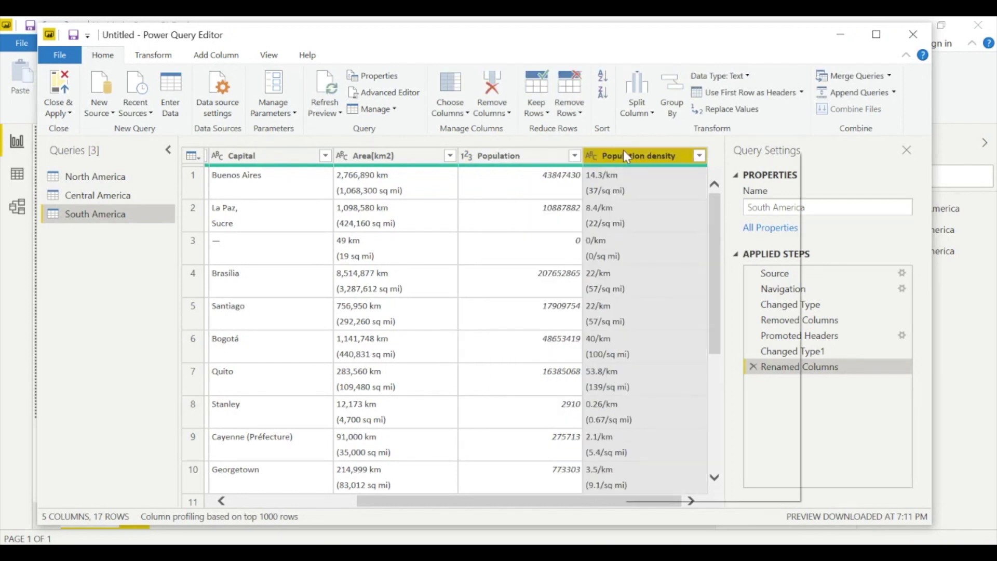
{"action": "right_click", "coordinate": [624, 155]}
{"action": "left_click", "coordinate": [678, 179]}
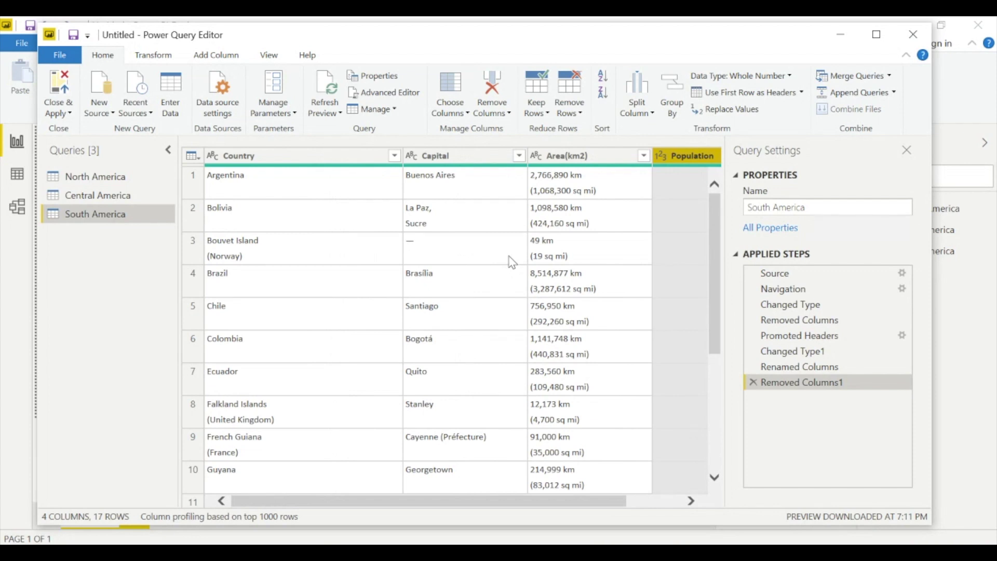
{"action": "scroll", "coordinate": [558, 258], "scroll_direction": "right", "scroll_amount": 3}
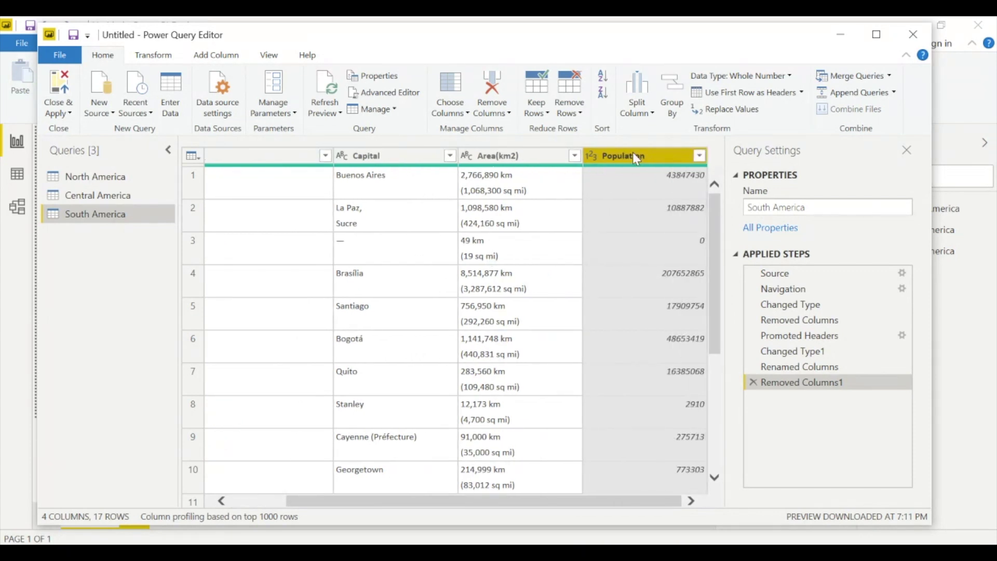
{"action": "left_click_drag", "start_coordinate": [629, 154], "coordinate": [537, 164]}
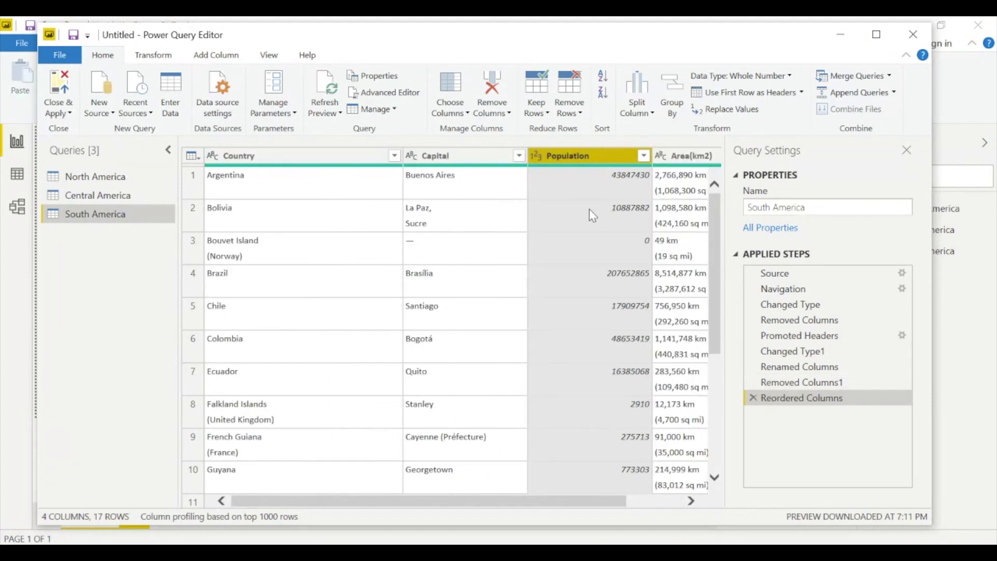
- Create a column from examples using all columns, entering 2766890 for the first row and 1098580 for the second
{"action": "scroll", "coordinate": [590, 216], "scroll_direction": "right", "scroll_amount": 3}
{"action": "left_click", "coordinate": [656, 157]}
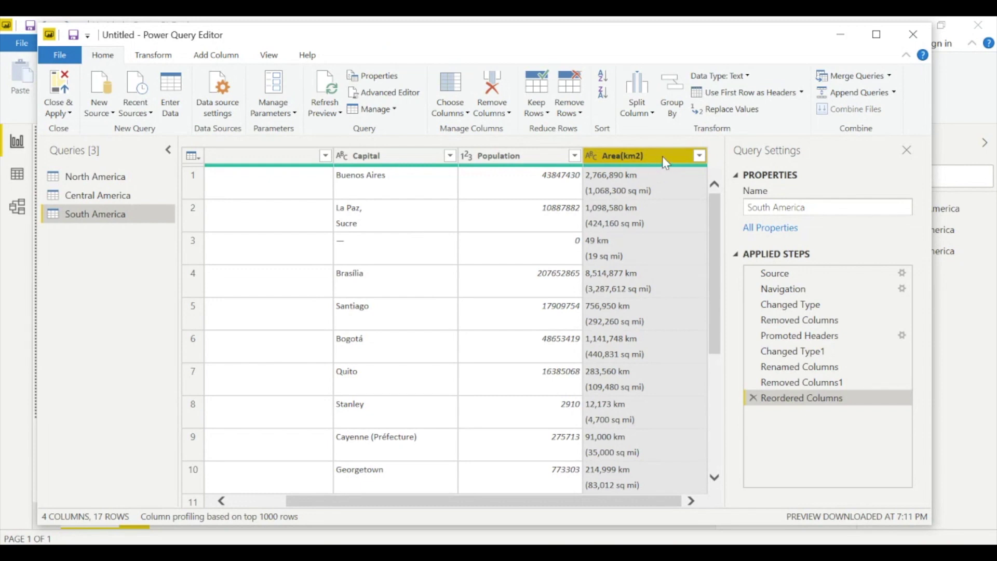
{"action": "left_click", "coordinate": [226, 57]}
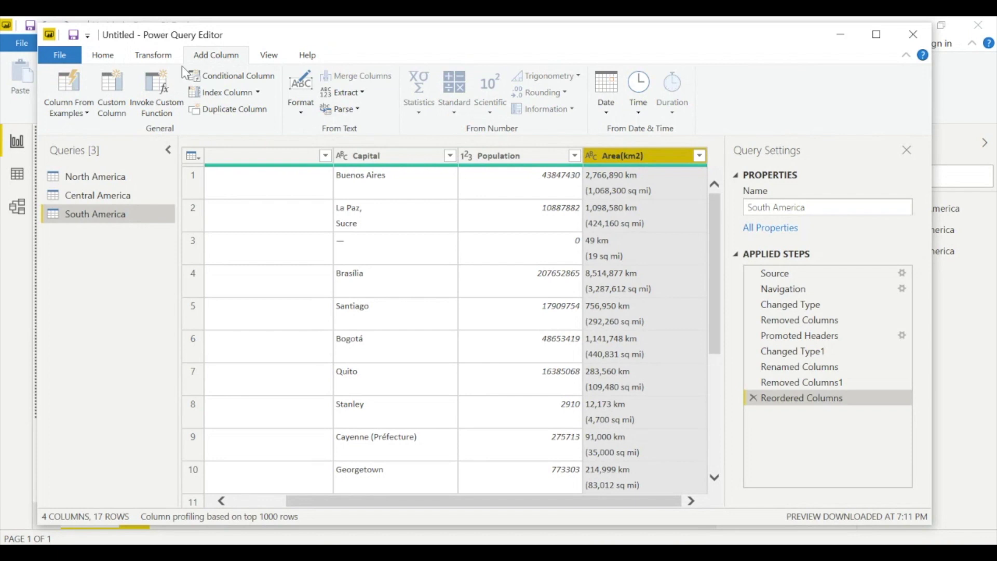
{"action": "left_click", "coordinate": [69, 111]}
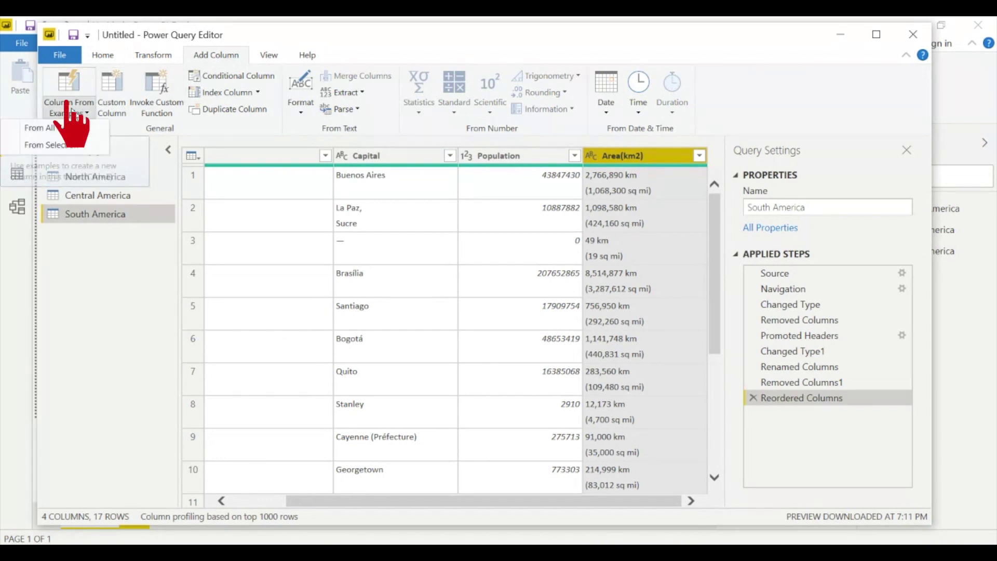
{"action": "left_click", "coordinate": [71, 131]}
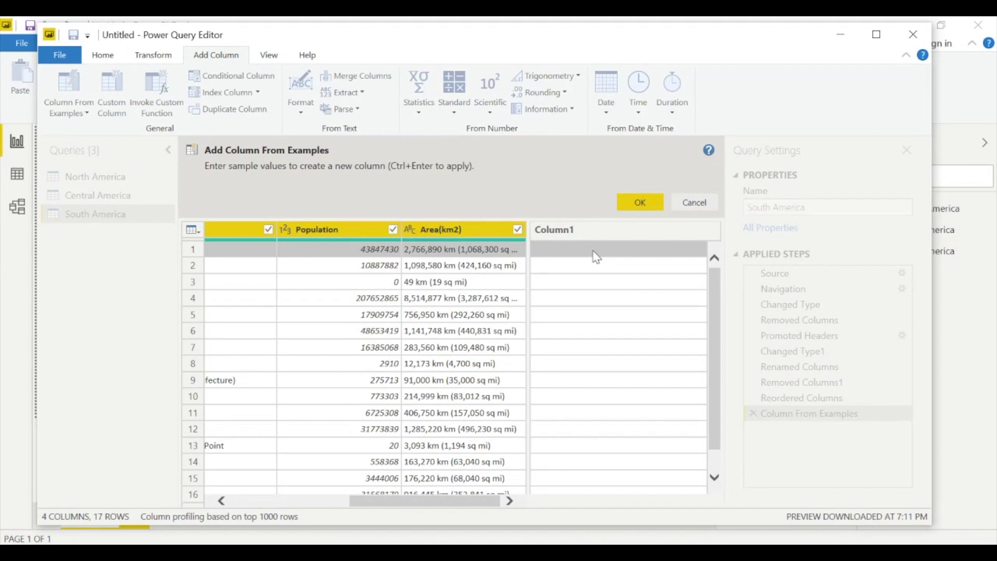
{"action": "left_click", "coordinate": [566, 252]}
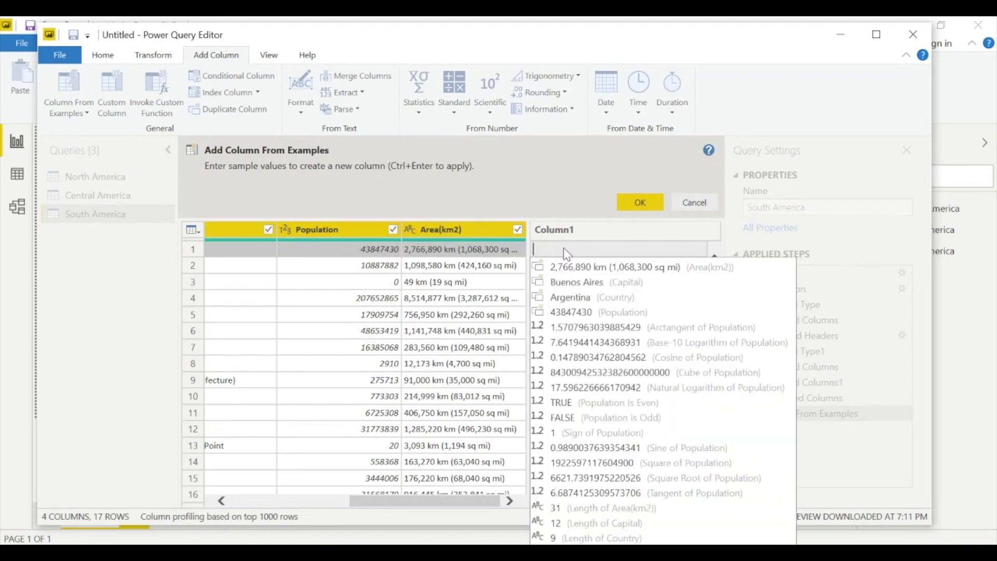
{"action": "type", "text": "2766"}
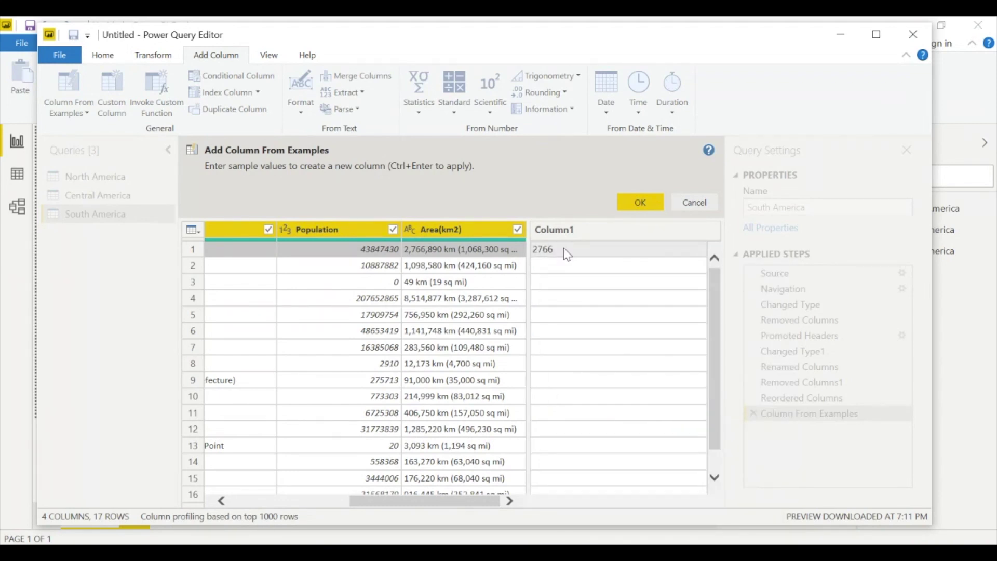
{"action": "type", "text": "890"}
{"action": "key", "text": "Return"}
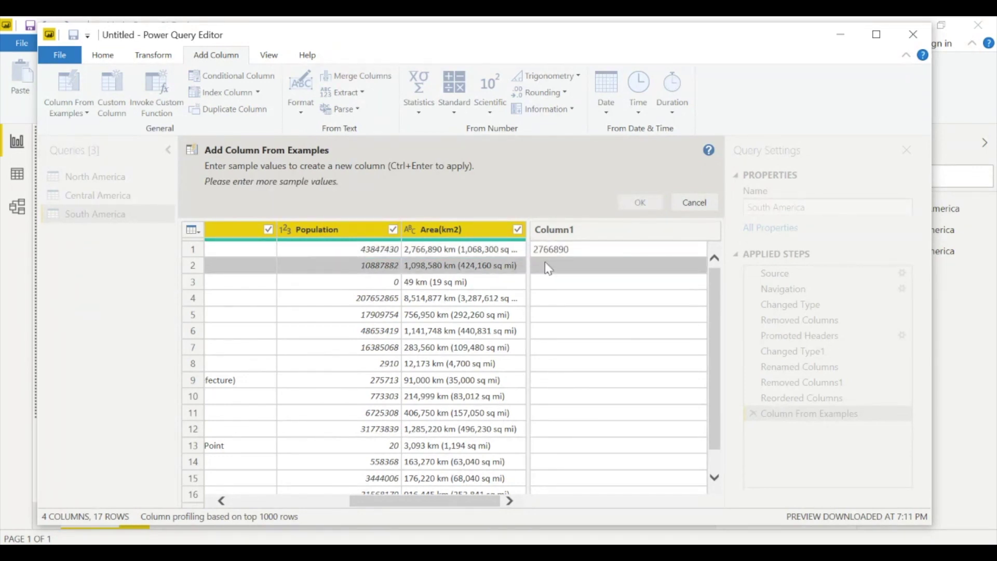
{"action": "left_click", "coordinate": [548, 269]}
{"action": "type", "text": "1098580"}
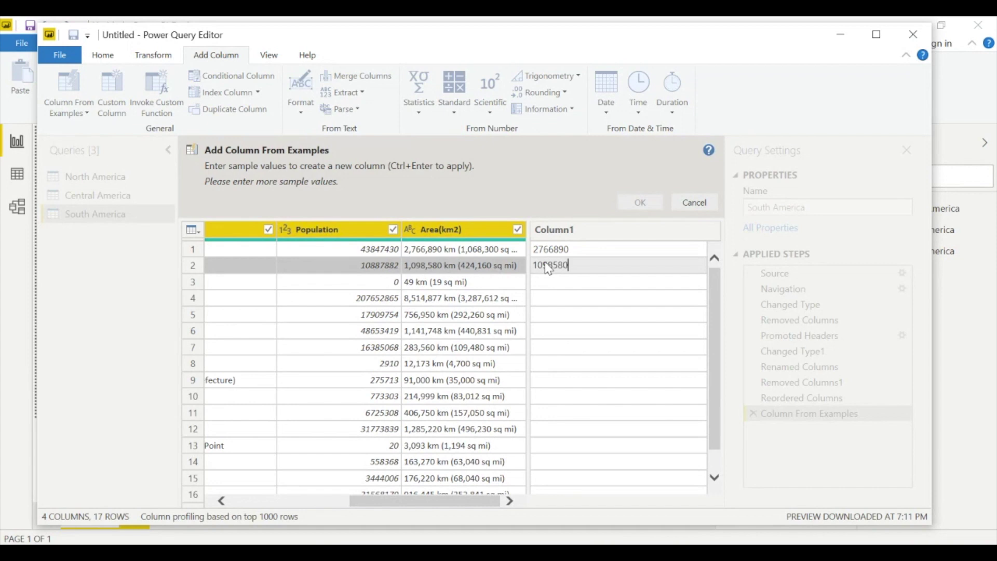
{"action": "key", "text": "Return"}
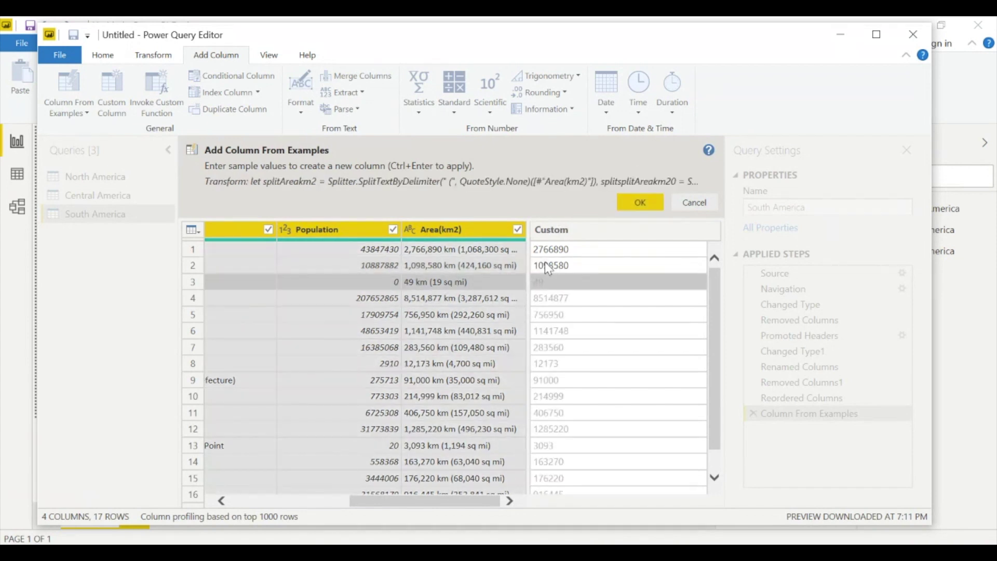
- Name the example-based column Area and add it to the South America query
{"action": "double_click", "coordinate": [570, 233]}
{"action": "type", "text": "Area"}
{"action": "left_click", "coordinate": [642, 201]}
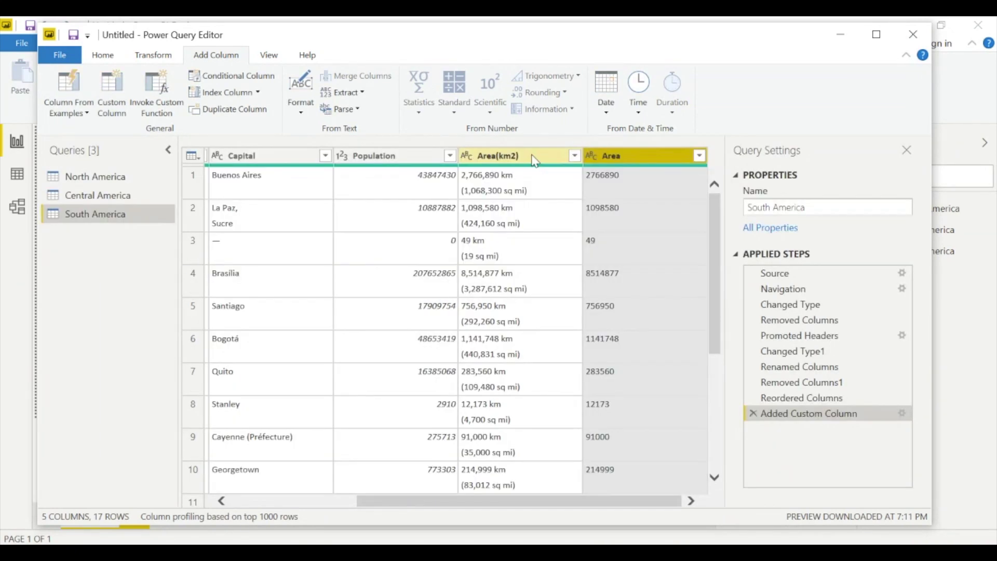
- Remove the original Area(km2) text column and rename the new Area column as Area(km2)
{"action": "left_click", "coordinate": [532, 155]}
{"action": "right_click", "coordinate": [532, 155]}
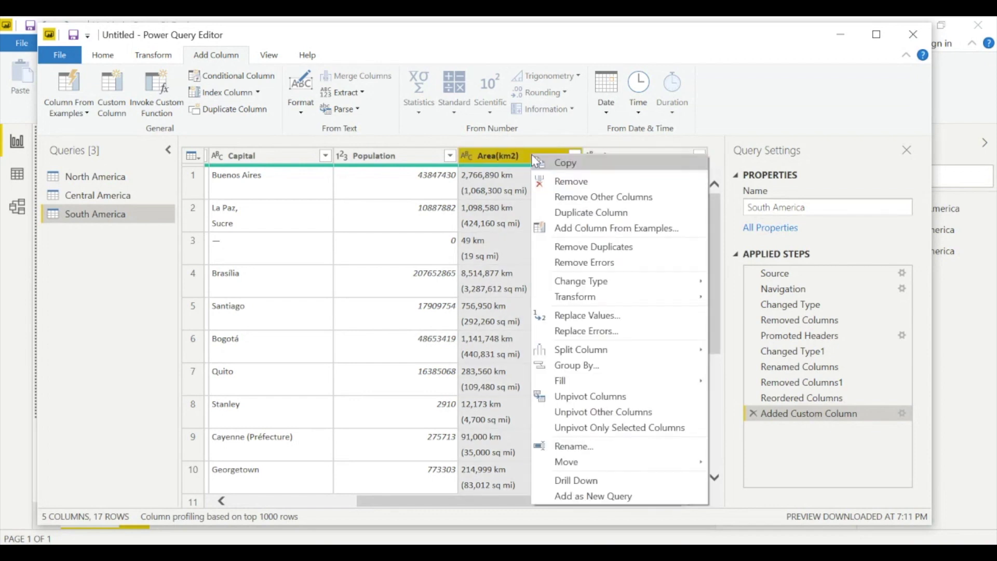
{"action": "left_click", "coordinate": [570, 182]}
{"action": "double_click", "coordinate": [636, 157]}
{"action": "left_click", "coordinate": [637, 156]}
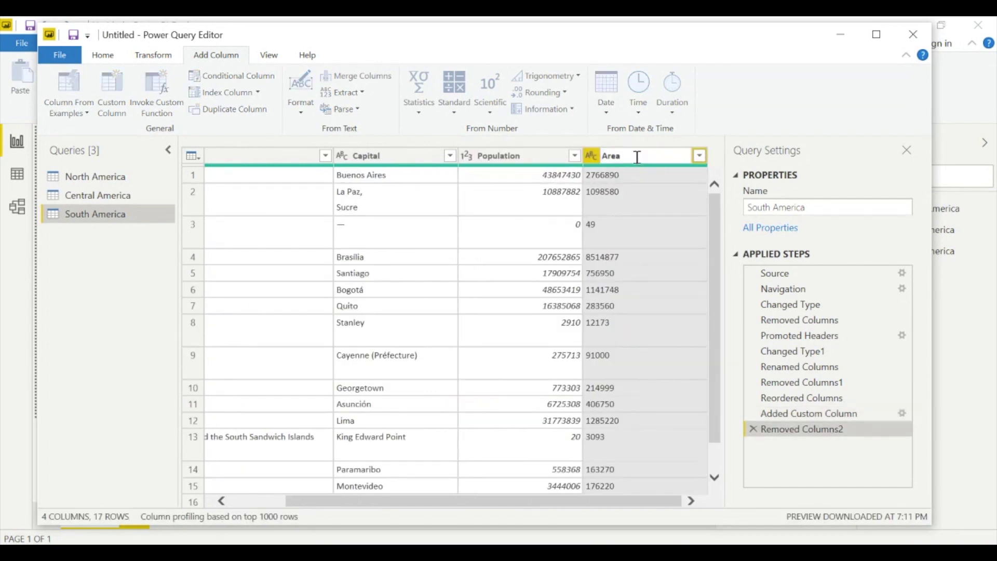
{"action": "type", "text": "(km2)"}
{"action": "key", "text": "Return"}
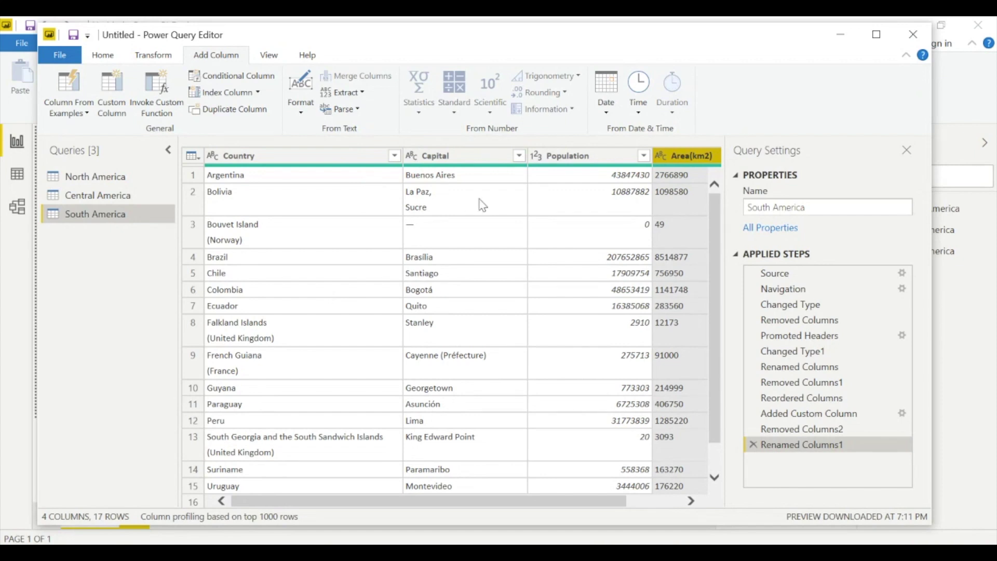
- Filter the Capital column of the South America query to exclude rows with the "—" value
{"action": "left_click", "coordinate": [519, 155]}
{"action": "left_click_drag", "start_coordinate": [510, 342], "coordinate": [504, 461]}
{"action": "left_click", "coordinate": [299, 479]}
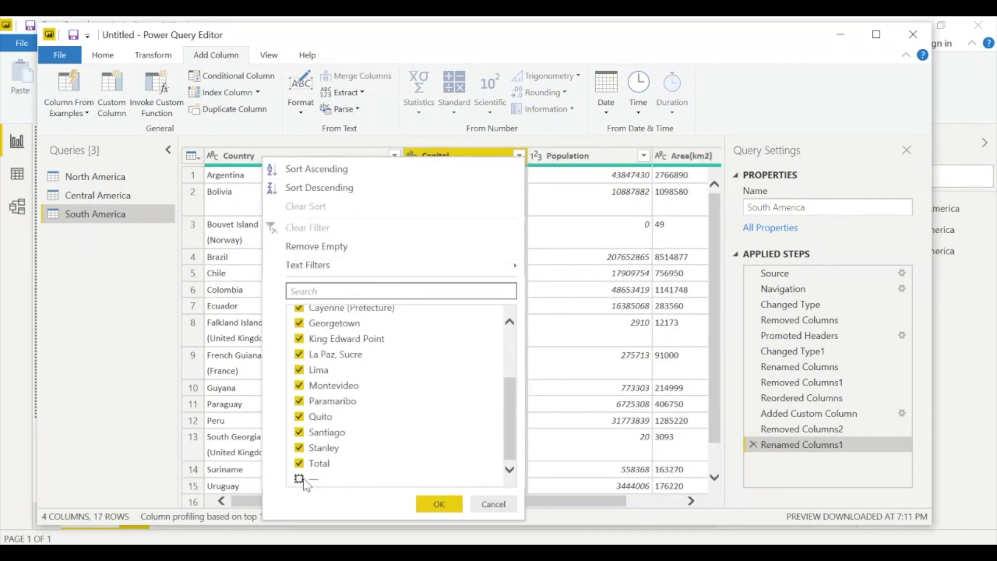
{"action": "left_click", "coordinate": [439, 504]}
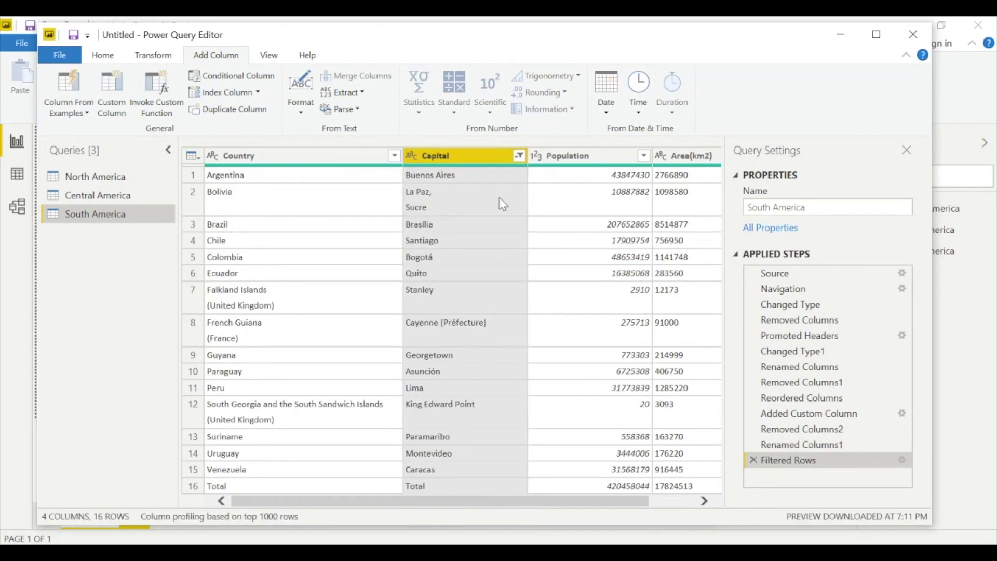
- Change the data type of the South America query's Area(km2) column to Whole Number
{"action": "left_click", "coordinate": [238, 156]}
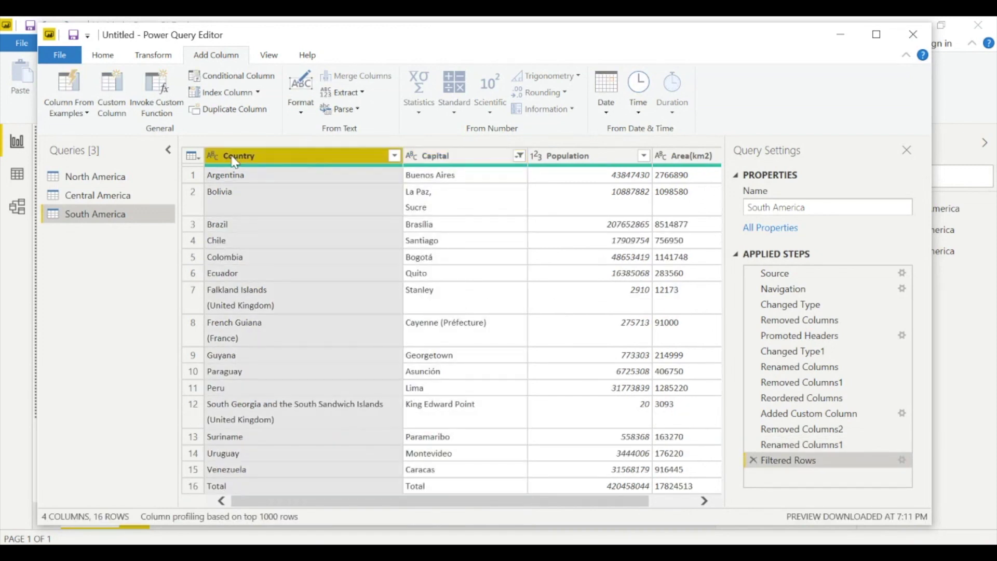
{"action": "left_click", "coordinate": [459, 155]}
{"action": "left_click", "coordinate": [569, 155]}
{"action": "left_click", "coordinate": [613, 165]}
{"action": "left_click", "coordinate": [608, 154]}
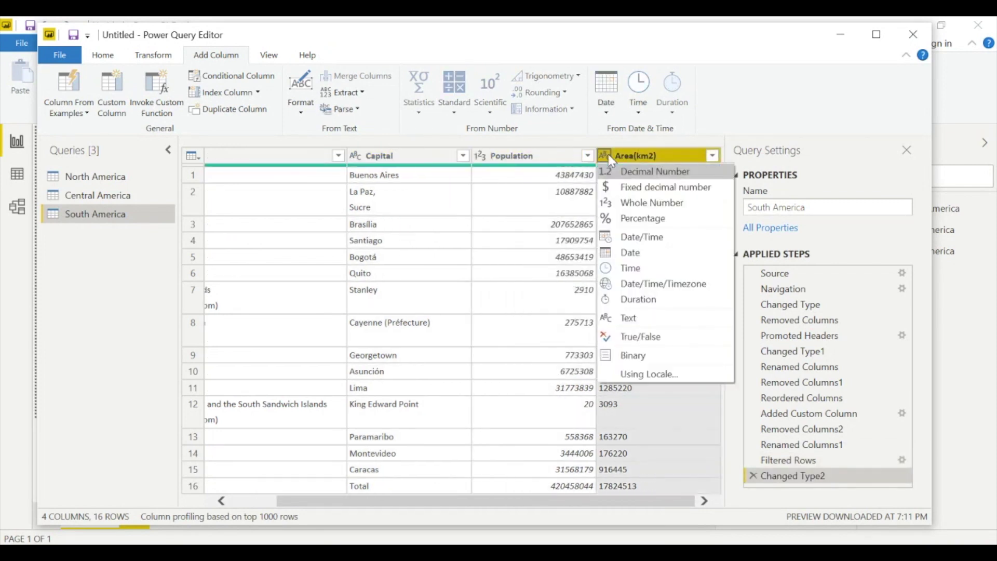
{"action": "left_click", "coordinate": [660, 202]}
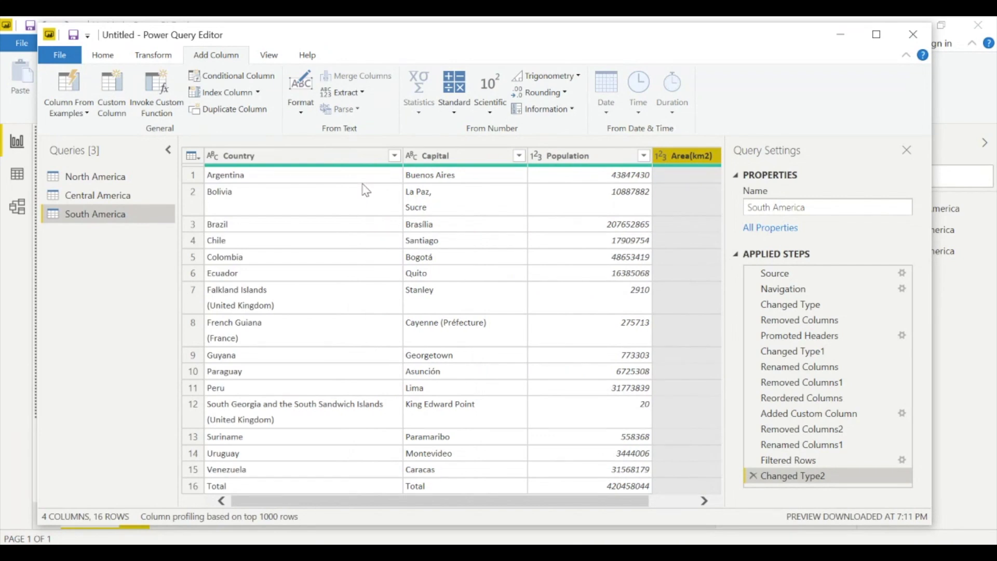
- Filter the South America query's Country column to exclude Falkland Islands (United Kingdom), South Georgia and the South Sandwich Islands, and Total
{"action": "left_click", "coordinate": [394, 156]}
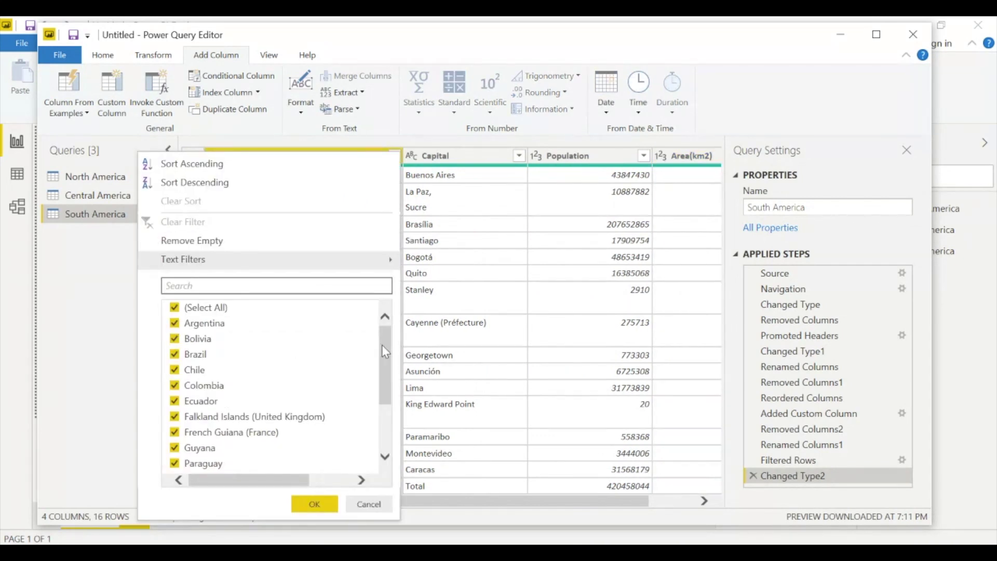
{"action": "left_click_drag", "start_coordinate": [382, 345], "coordinate": [384, 354]}
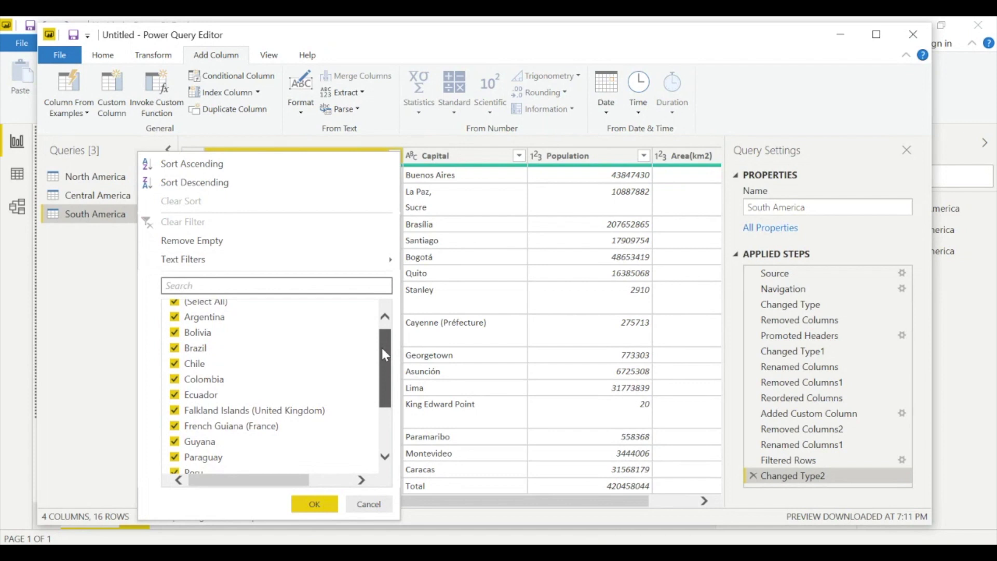
{"action": "left_click_drag", "start_coordinate": [382, 353], "coordinate": [381, 389]}
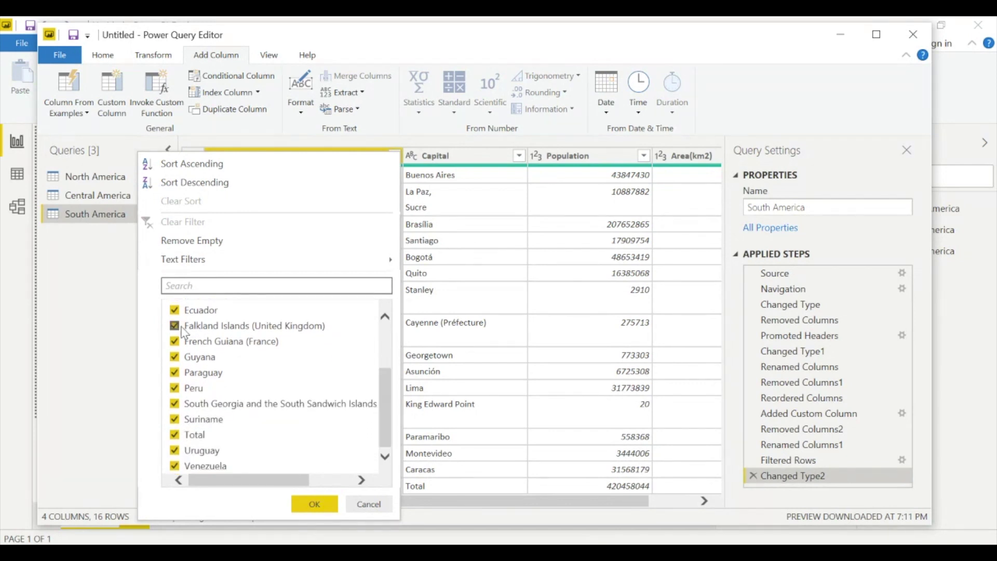
{"action": "left_click", "coordinate": [176, 326]}
{"action": "left_click", "coordinate": [261, 401]}
{"action": "left_click", "coordinate": [176, 435]}
{"action": "left_click", "coordinate": [311, 505]}
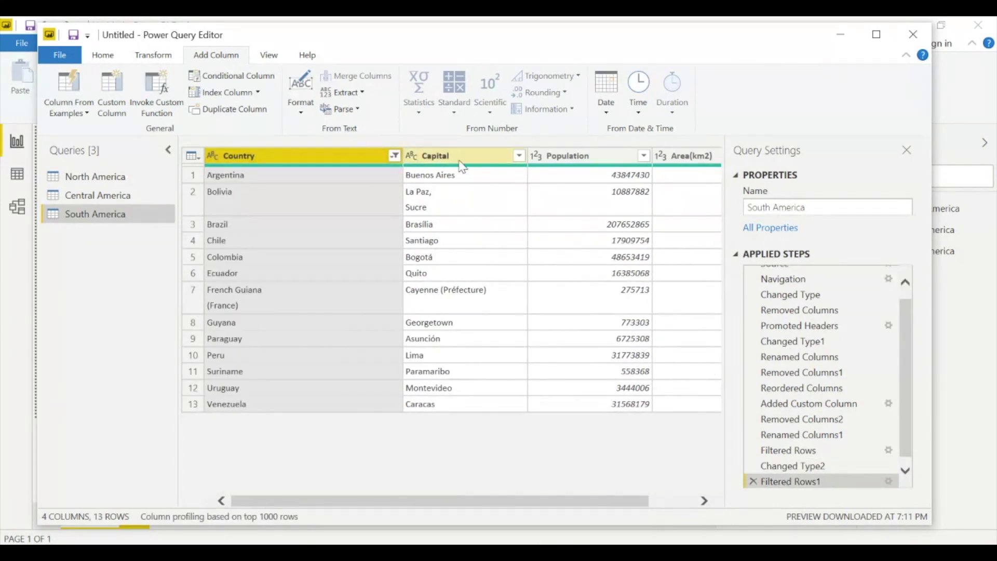
{"action": "scroll", "coordinate": [601, 207], "scroll_direction": "right", "scroll_amount": 2}
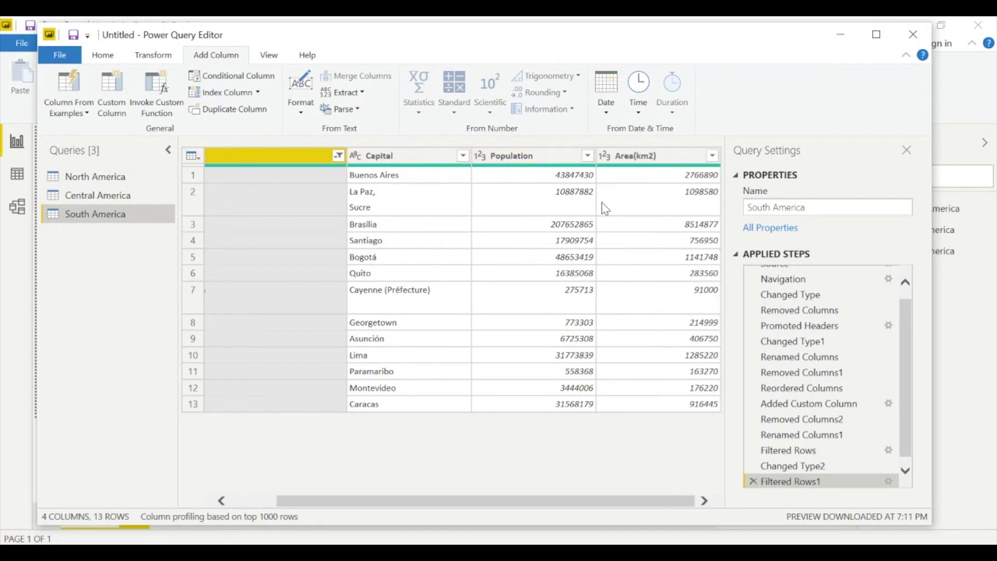
- Add a custom column named Region with the formula "North America" to the North America query
{"action": "left_click", "coordinate": [117, 198]}
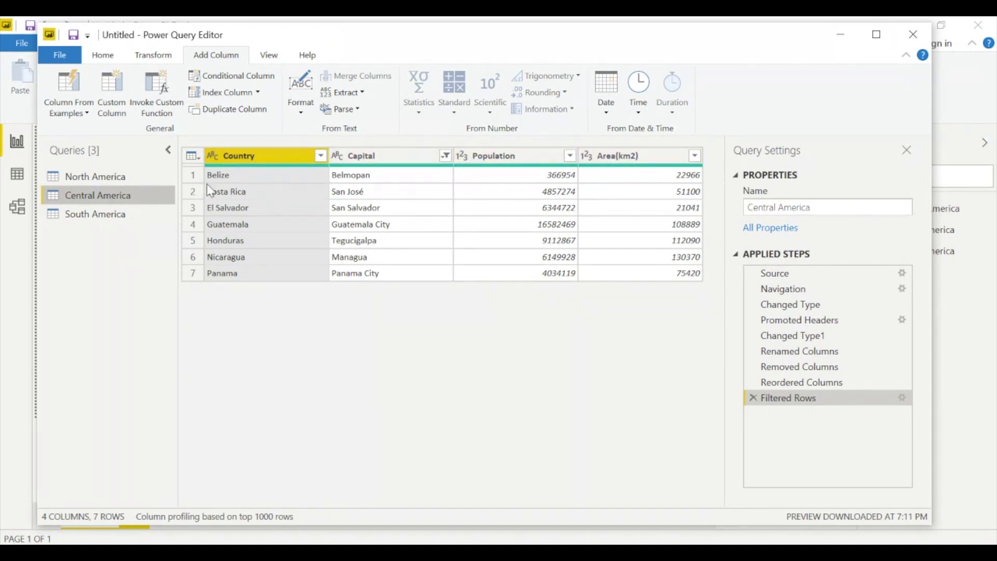
{"action": "left_click", "coordinate": [131, 182]}
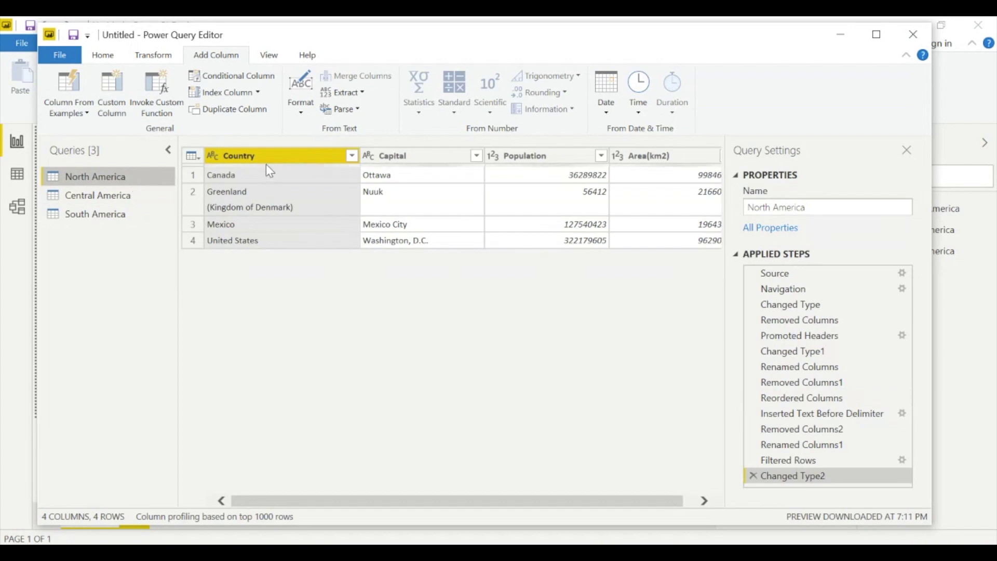
{"action": "left_click", "coordinate": [514, 156], "text": "ctrl"}
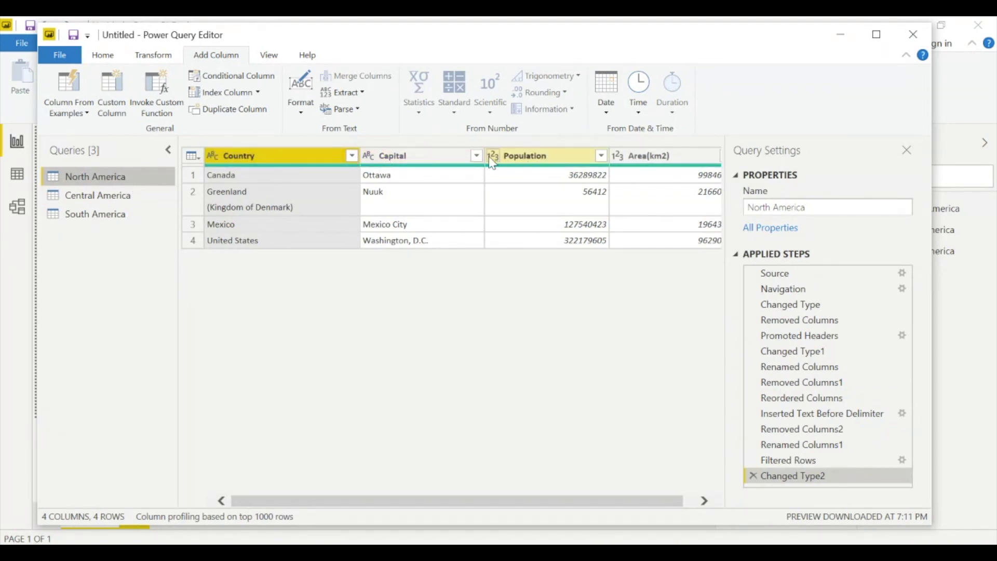
{"action": "scroll", "coordinate": [573, 316], "scroll_direction": "right", "scroll_amount": 1}
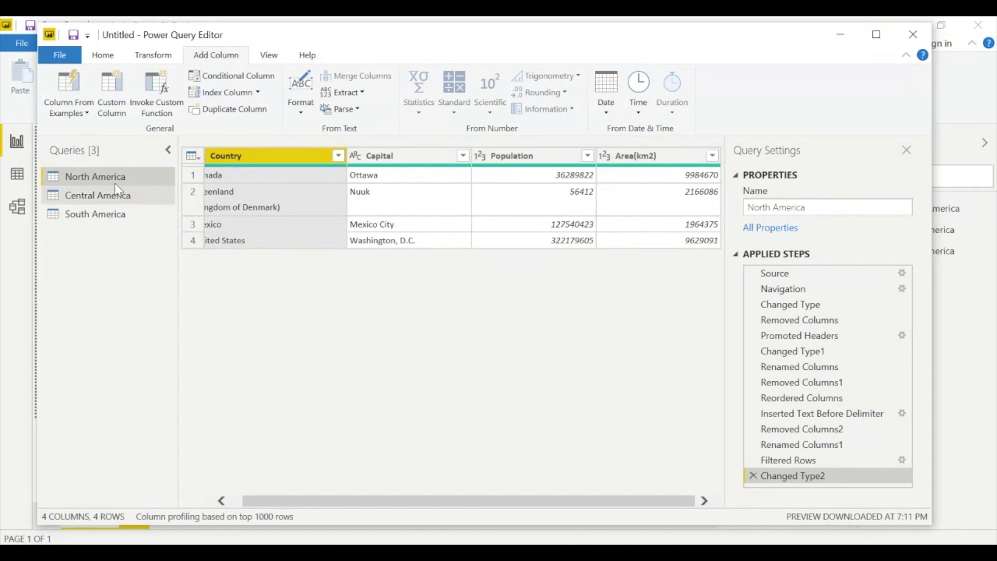
{"action": "left_click", "coordinate": [667, 158]}
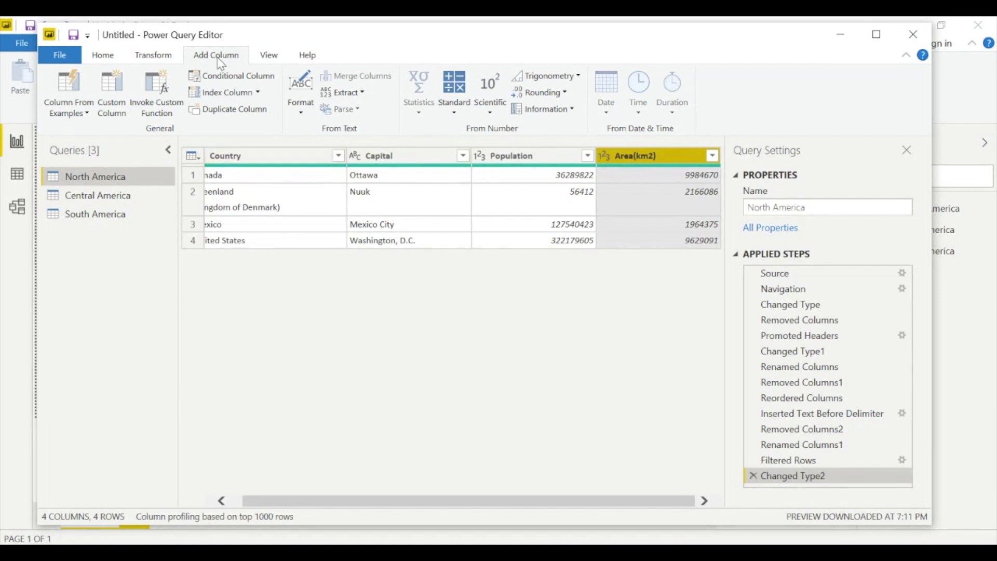
{"action": "left_click", "coordinate": [124, 107]}
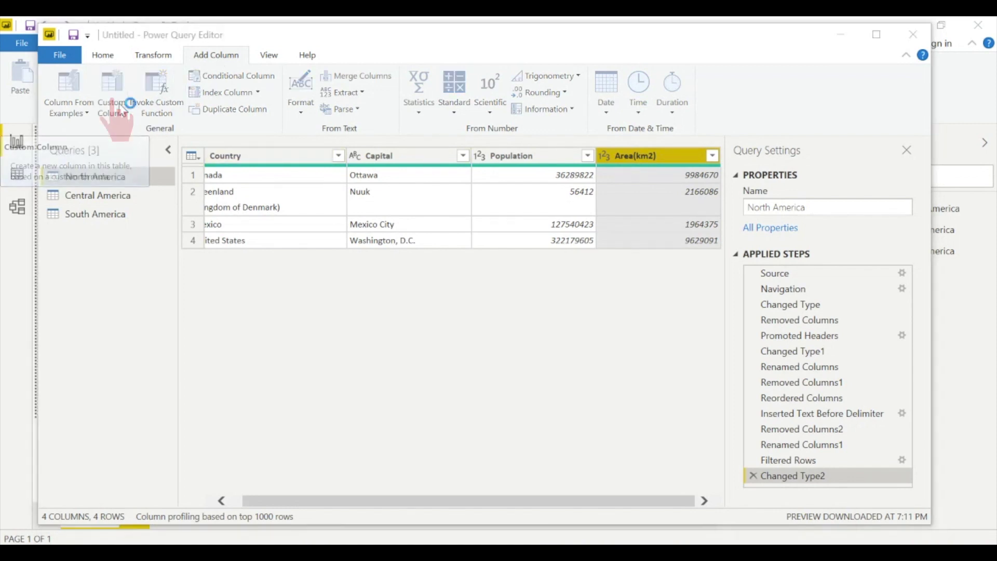
{"action": "type", "text": "Region"}
{"action": "left_click", "coordinate": [323, 242]}
{"action": "type", "text": "North"}
{"action": "key", "text": "Tab"}
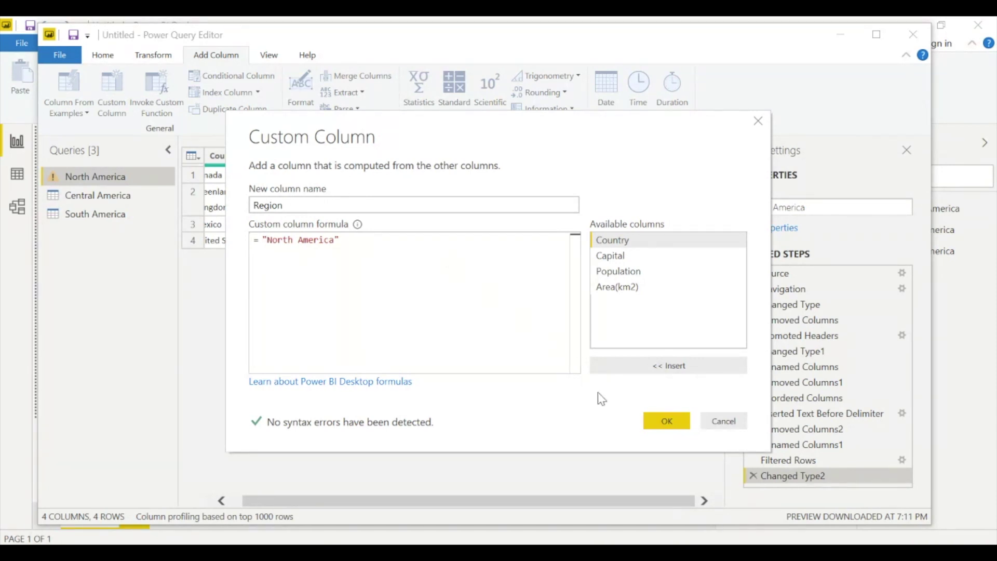
{"action": "left_click", "coordinate": [668, 425]}
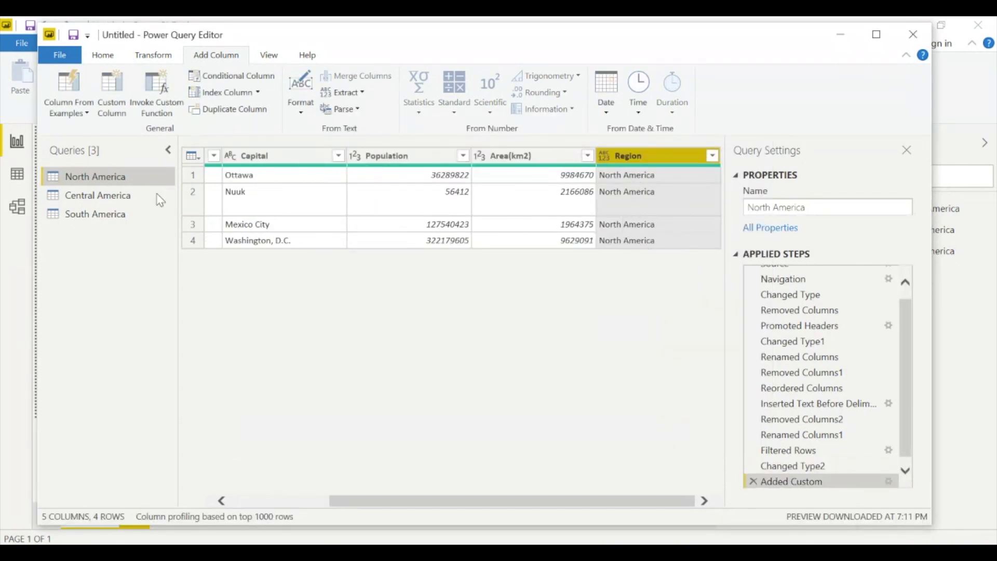
- Add a custom column named Region with the formula "Central America" to the Central America query
{"action": "left_click", "coordinate": [123, 195]}
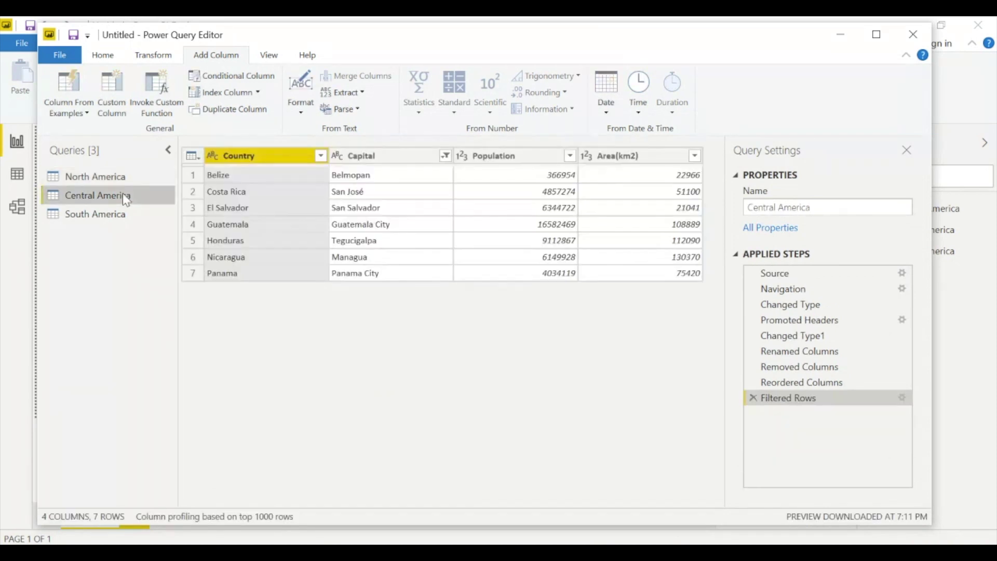
{"action": "left_click", "coordinate": [637, 156]}
{"action": "left_click", "coordinate": [111, 86]}
{"action": "type", "text": "Region"}
{"action": "type", "text": "\""}
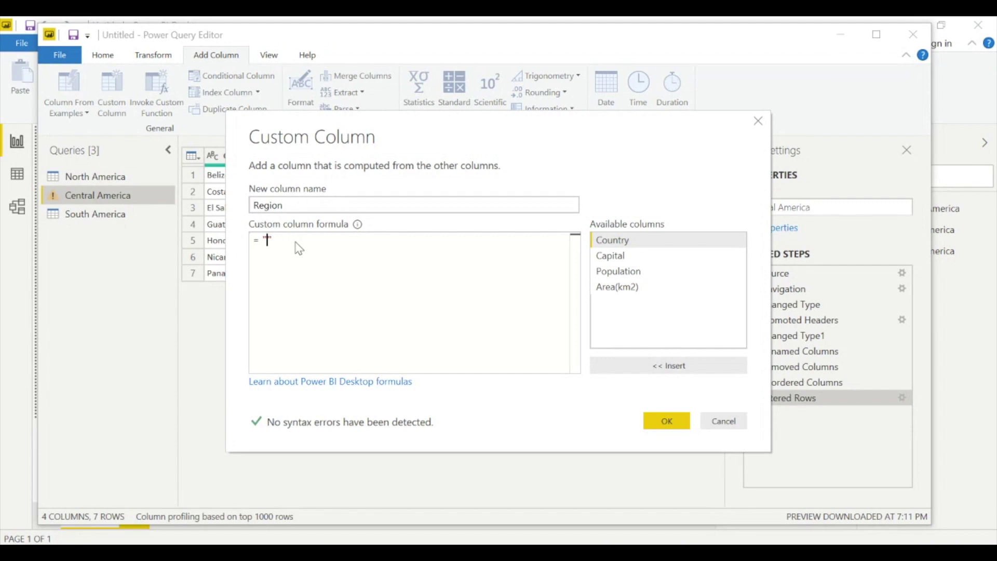
{"action": "type", "text": "Central America"}
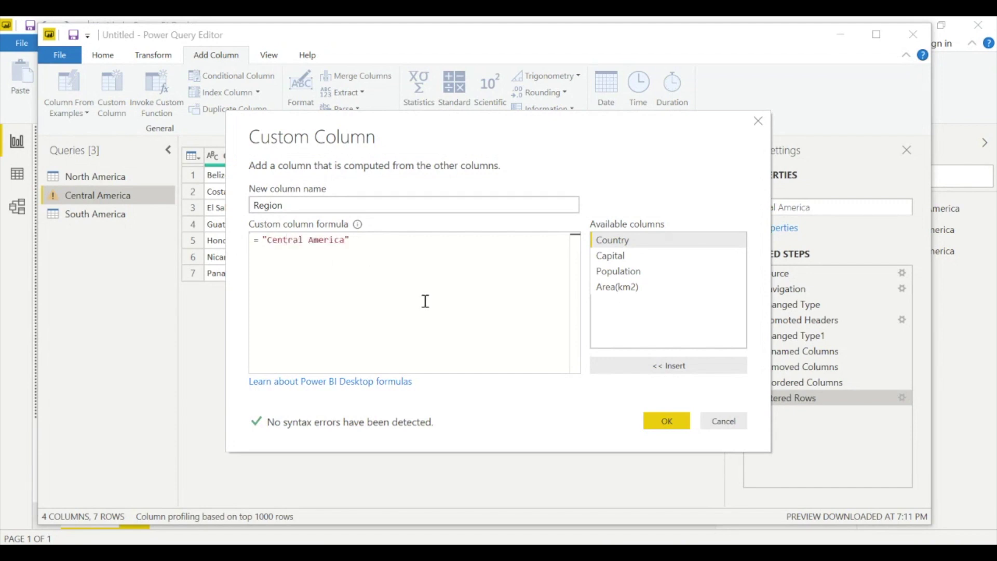
{"action": "left_click", "coordinate": [667, 420]}
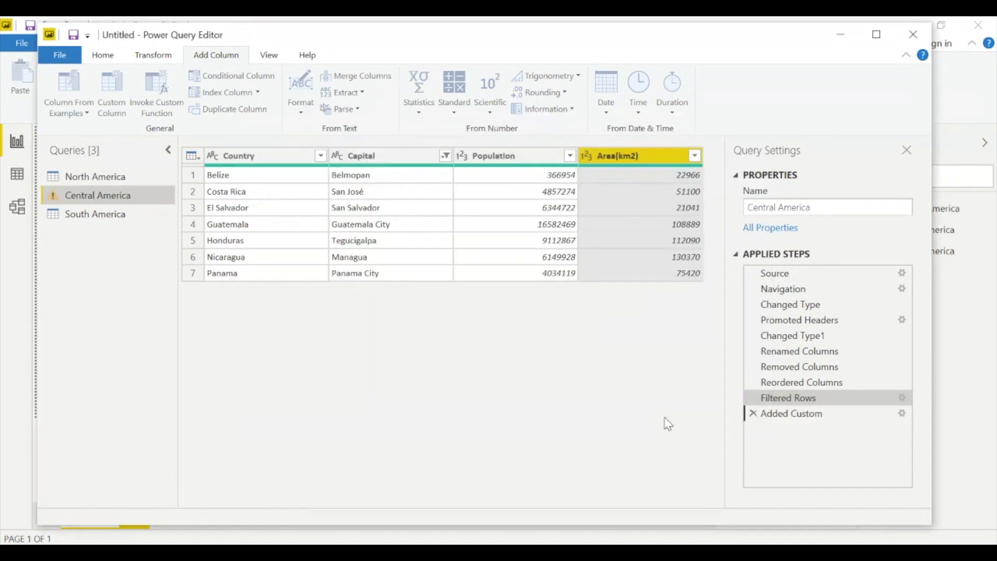
- Add a custom column named Region with the formula "South America" to the South America query
{"action": "left_click", "coordinate": [123, 221]}
{"action": "left_click", "coordinate": [693, 155]}
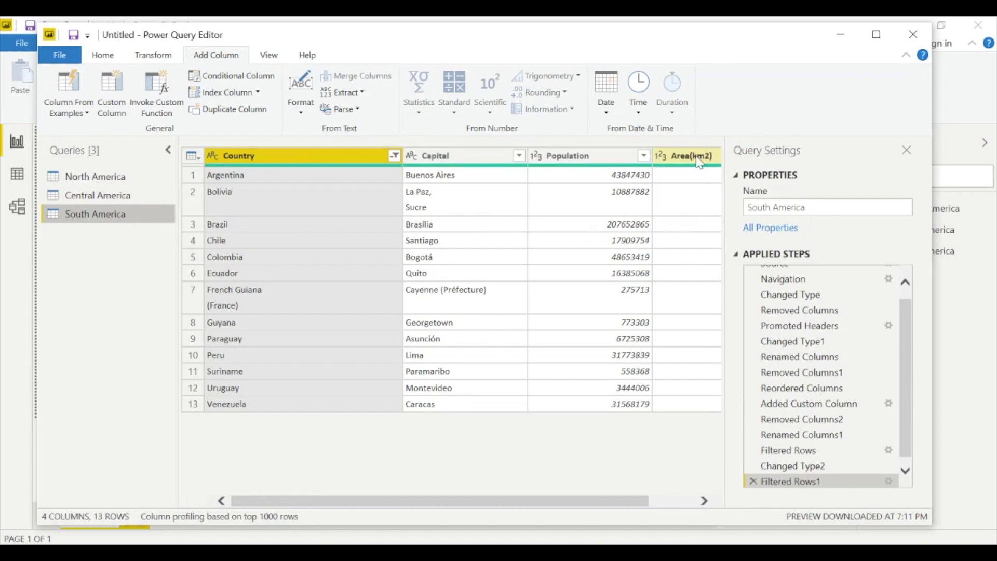
{"action": "left_click", "coordinate": [112, 96]}
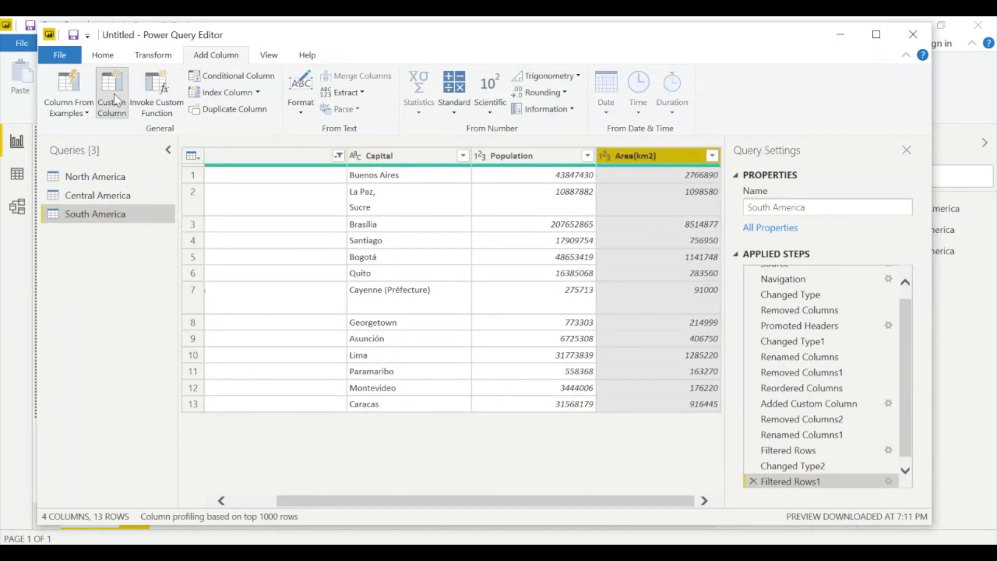
{"action": "type", "text": "Region"}
{"action": "left_click", "coordinate": [280, 242]}
{"action": "type", "text": "\"South America"}
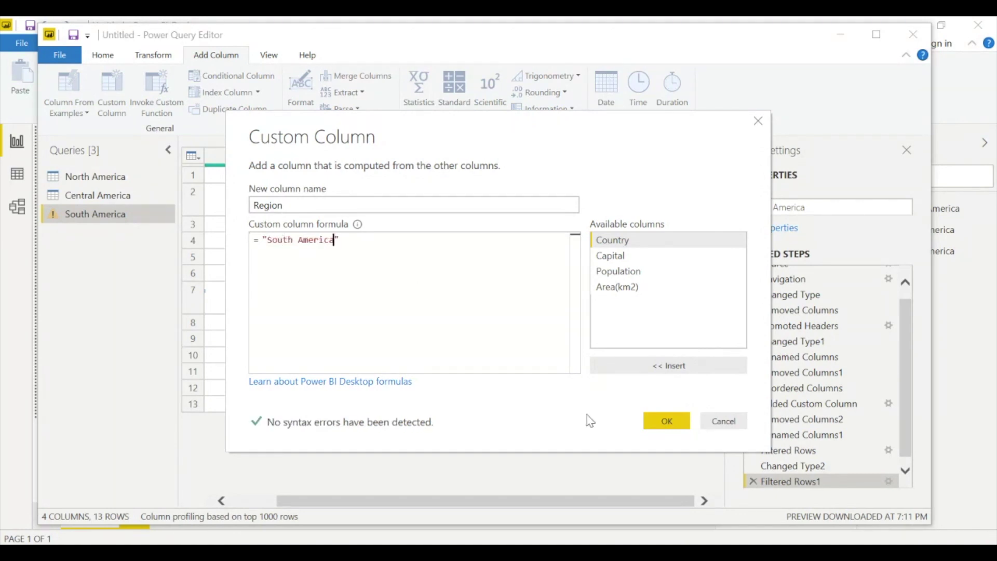
{"action": "left_click", "coordinate": [667, 420]}
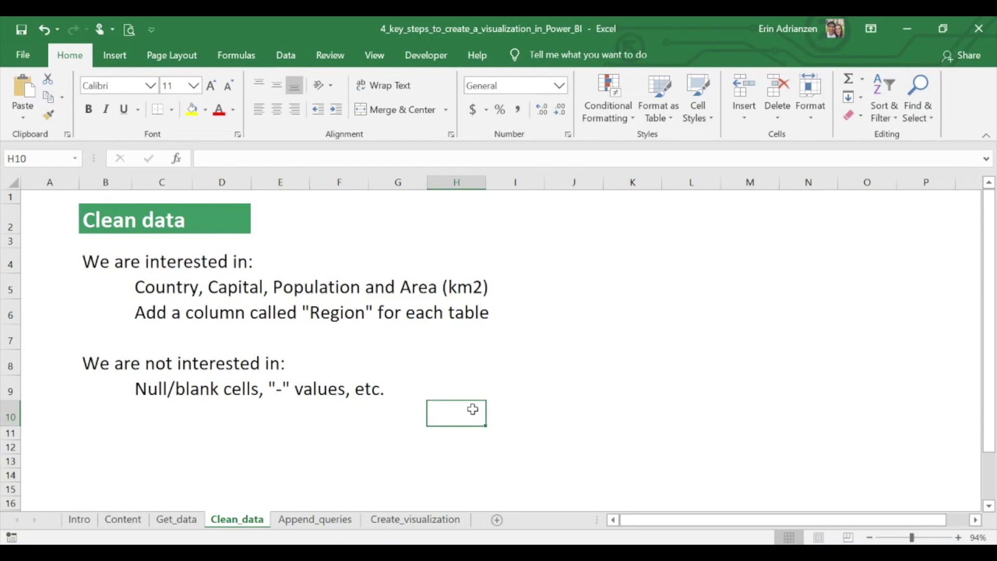
- Read the Append_queries sheet in the Excel workbook, and return to Power Query Editor to close it and apply the query changes
{"action": "left_click", "coordinate": [311, 520]}
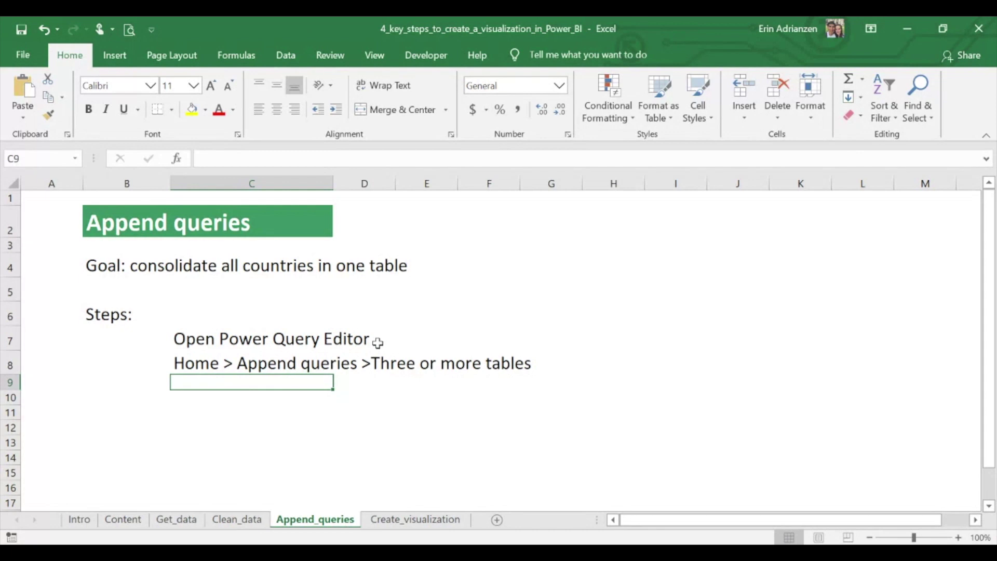
{"action": "left_click", "coordinate": [560, 553]}
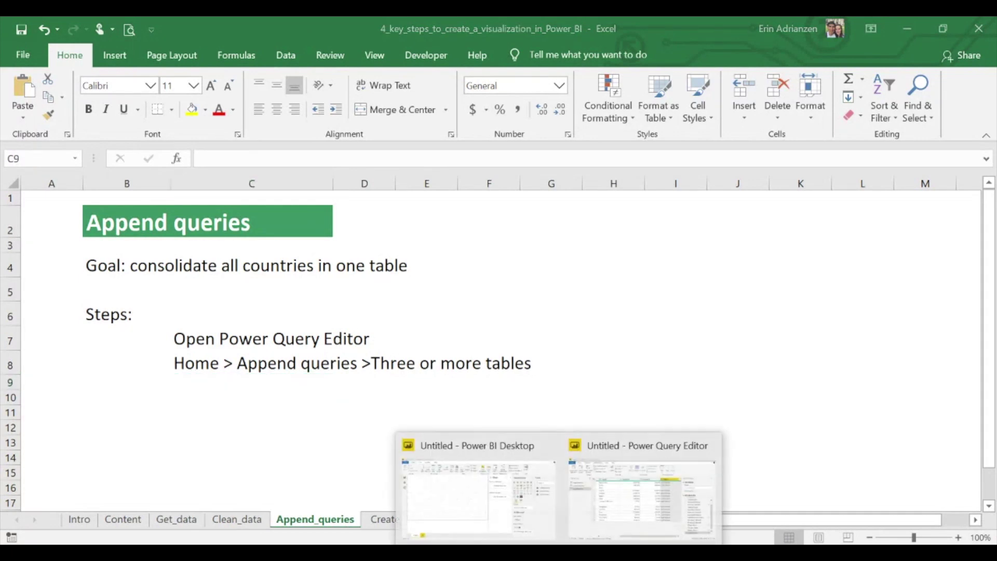
{"action": "left_click", "coordinate": [642, 498]}
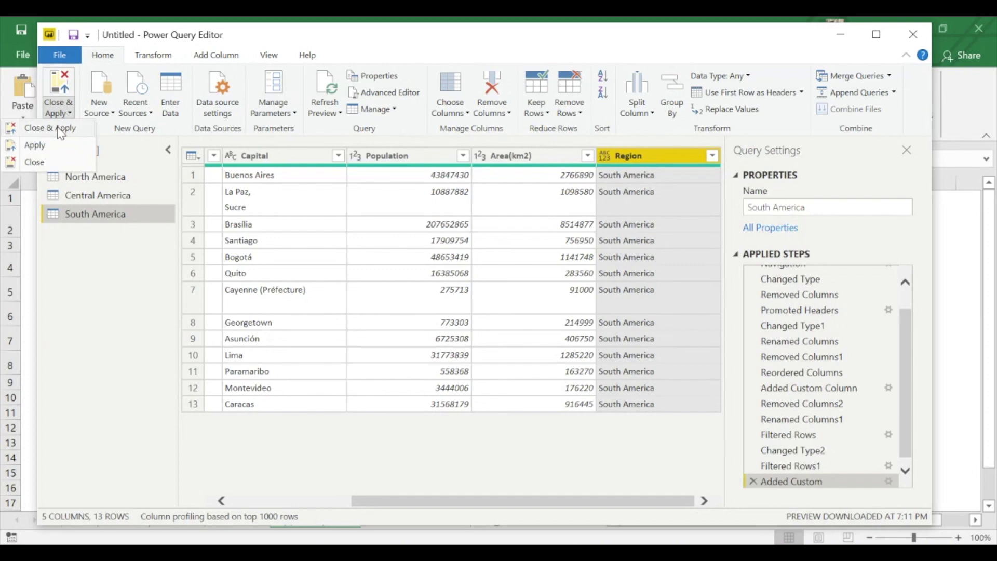
{"action": "left_click", "coordinate": [57, 126]}
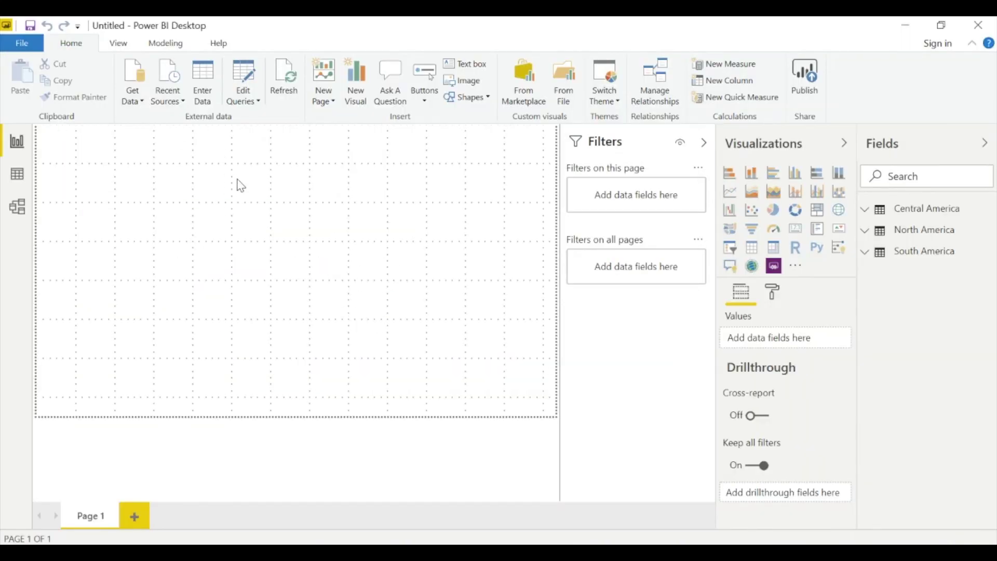
- Reopen Power Query Editor and compare the columns of the North America, Central America and South America queries
{"action": "left_click", "coordinate": [248, 99]}
{"action": "left_click", "coordinate": [188, 114]}
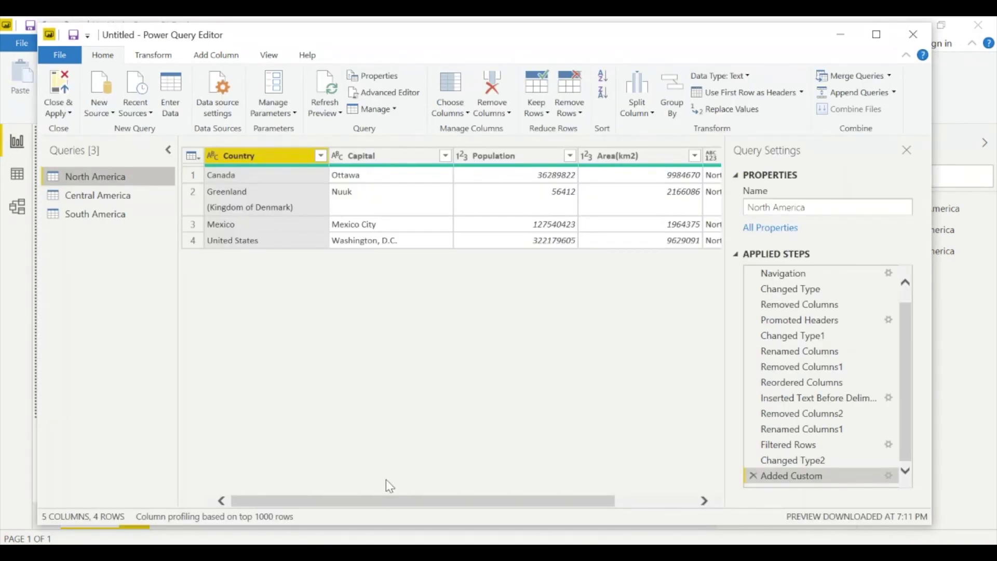
{"action": "left_click_drag", "start_coordinate": [394, 501], "coordinate": [383, 457]}
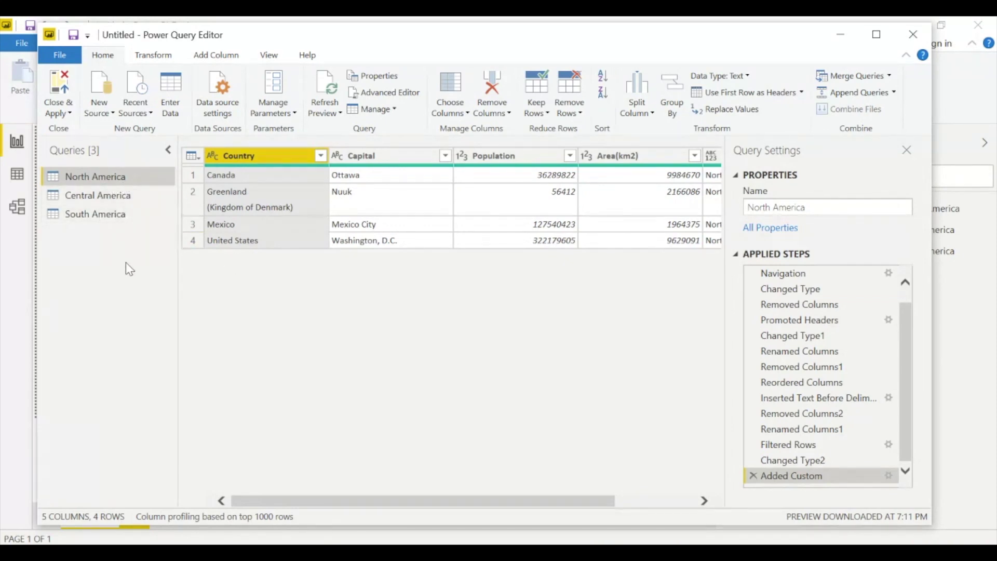
{"action": "left_click", "coordinate": [111, 196]}
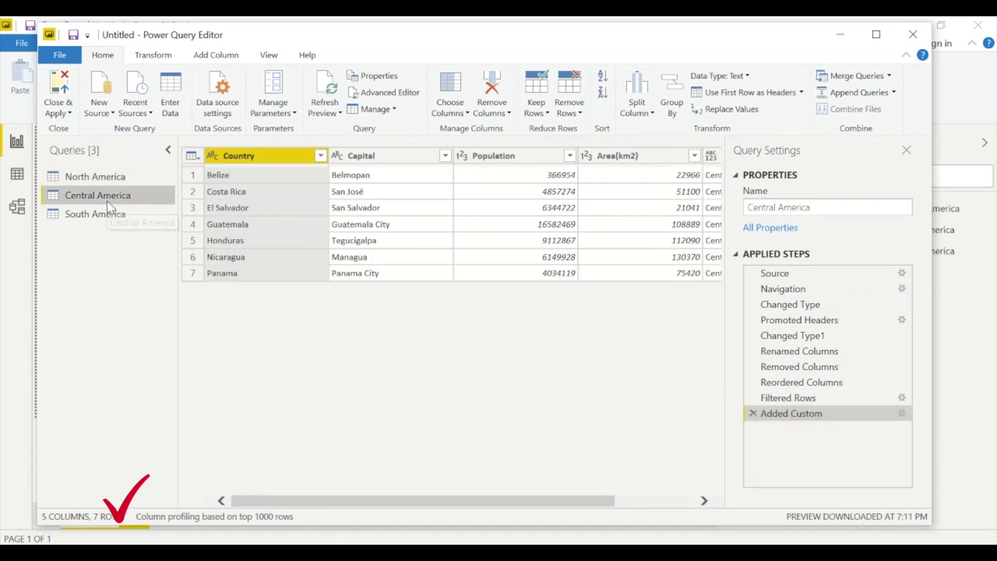
{"action": "left_click", "coordinate": [102, 216]}
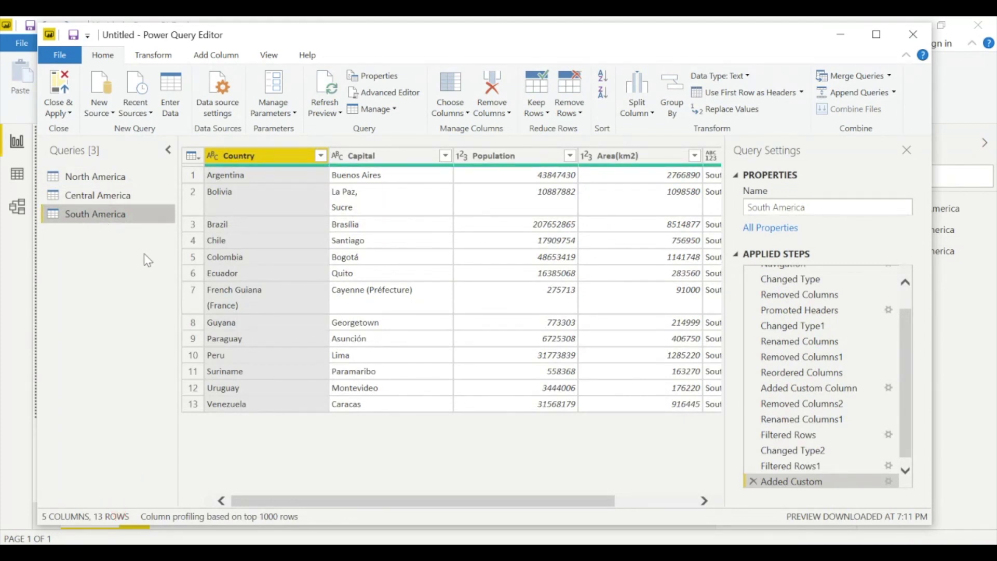
- Duplicate the South America query and rename the copy _America
{"action": "right_click", "coordinate": [111, 213]}
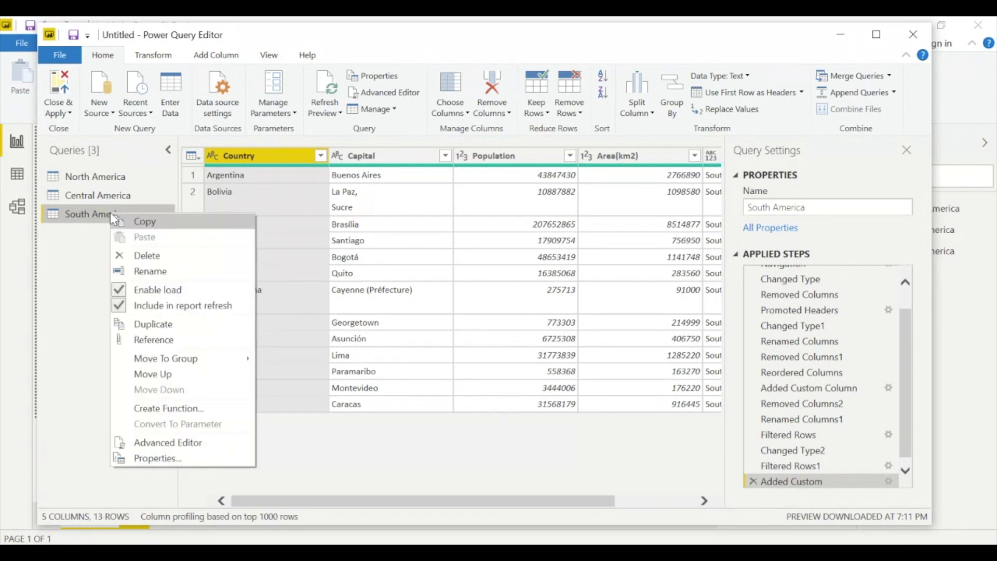
{"action": "left_click", "coordinate": [162, 324]}
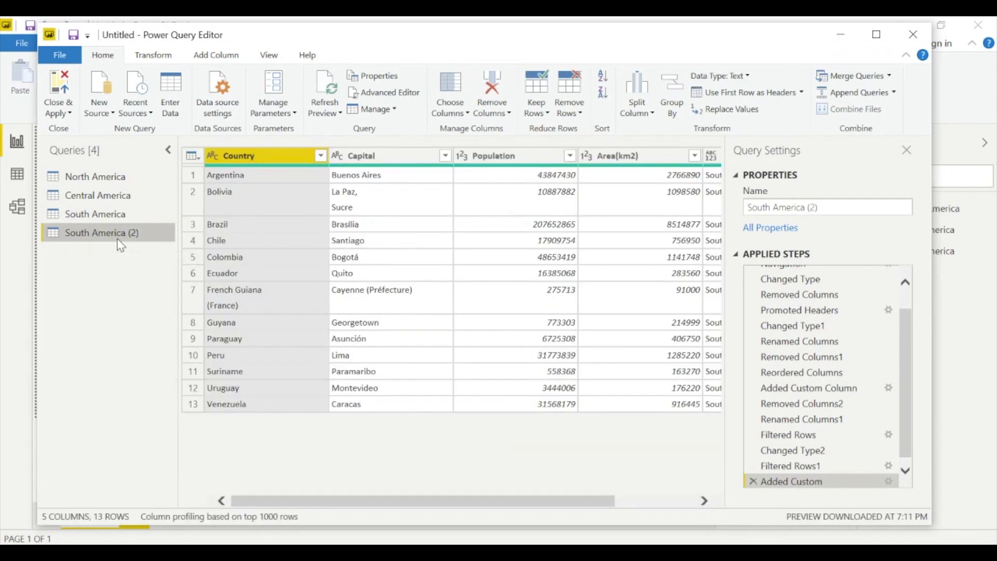
{"action": "double_click", "coordinate": [121, 233]}
{"action": "type", "text": "_A"}
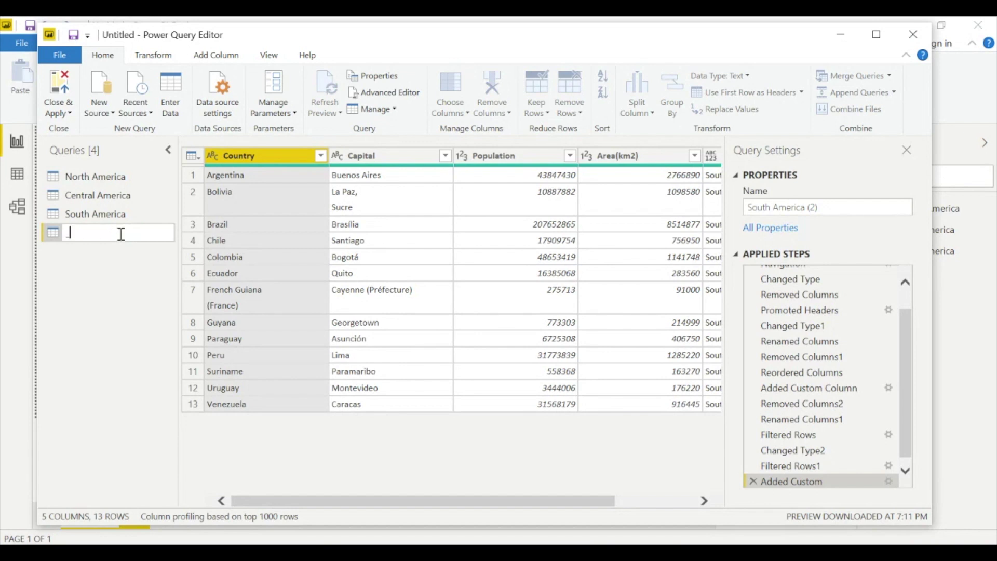
{"action": "type", "text": "merica"}
{"action": "left_click", "coordinate": [112, 276]}
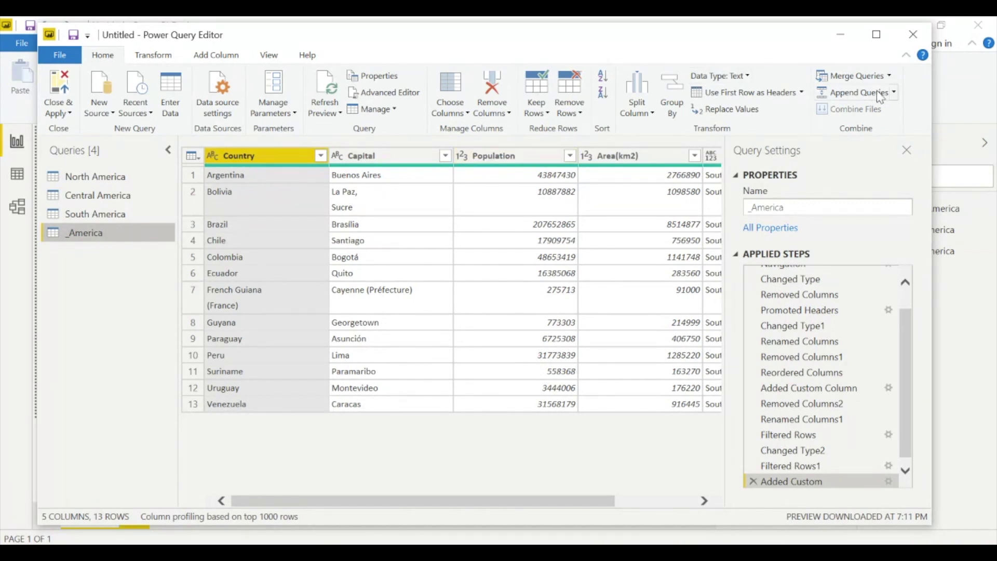
- Append the North America and Central America queries to _America using the three or more tables option
{"action": "left_click", "coordinate": [894, 92]}
{"action": "left_click", "coordinate": [842, 110]}
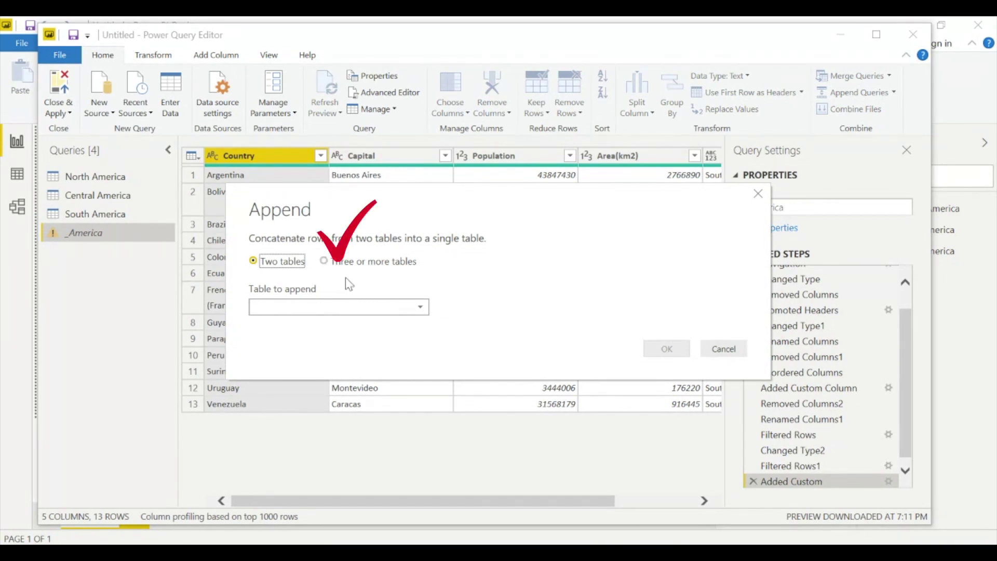
{"action": "left_click", "coordinate": [325, 262]}
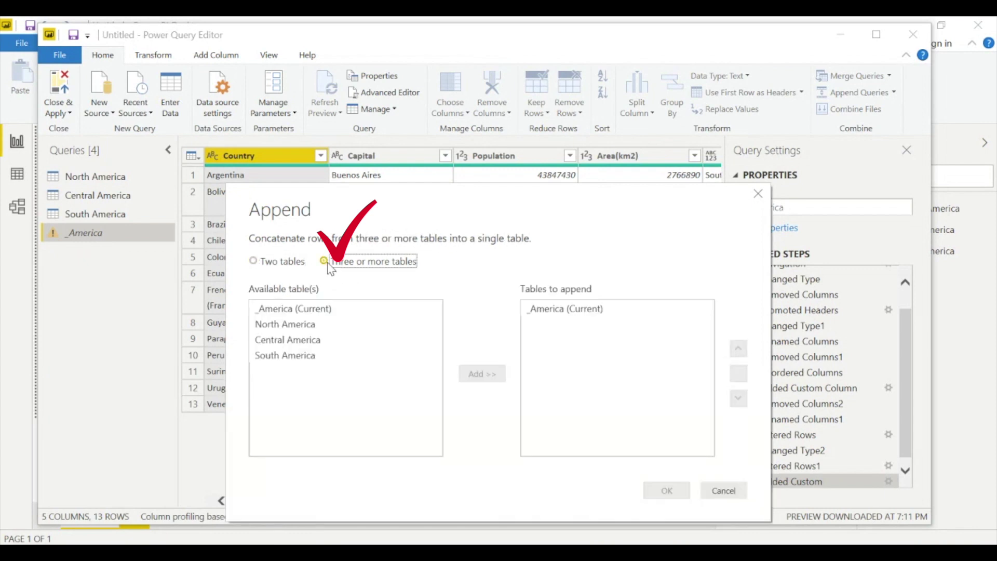
{"action": "left_click", "coordinate": [295, 327]}
{"action": "left_click", "coordinate": [321, 337], "text": "ctrl"}
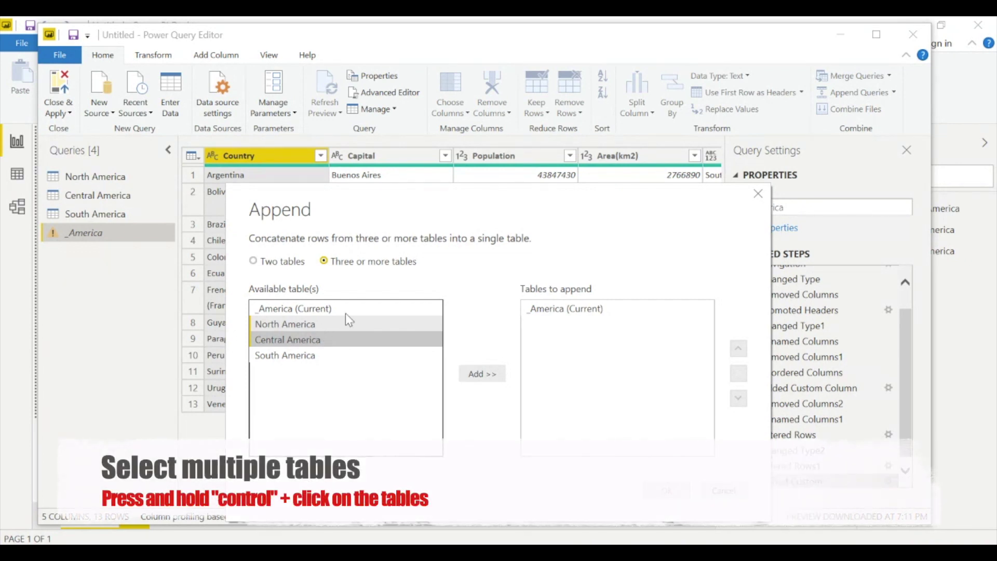
{"action": "left_click", "coordinate": [481, 374]}
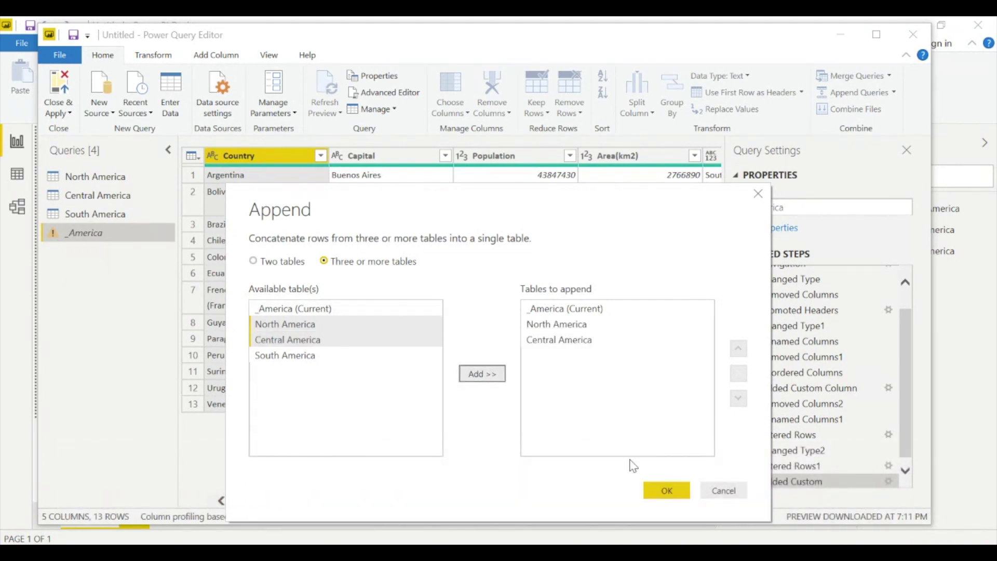
{"action": "left_click", "coordinate": [665, 488]}
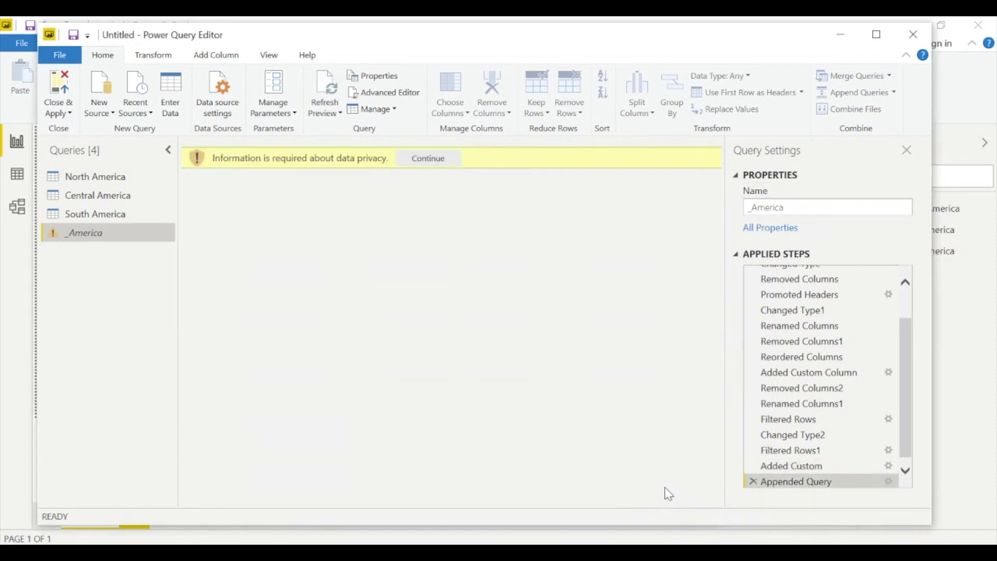
- Set the file to ignore Privacy Levels checks and save the privacy setting
{"action": "left_click", "coordinate": [443, 158]}
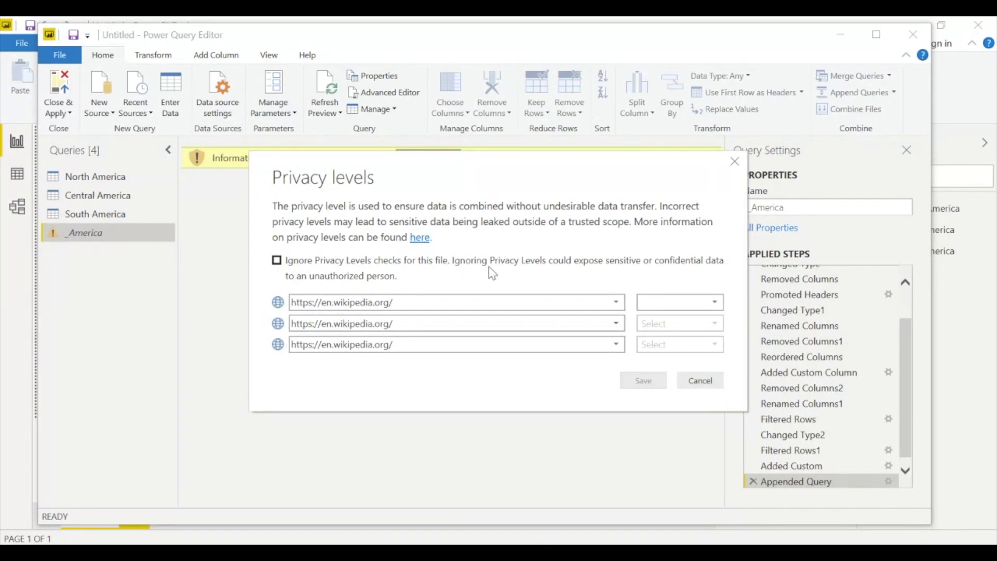
{"action": "left_click", "coordinate": [277, 260]}
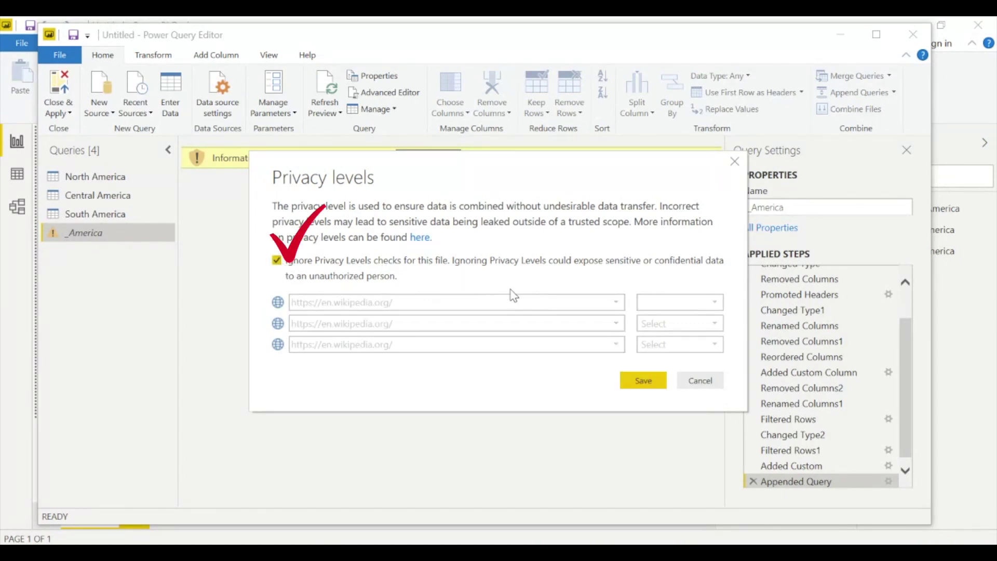
{"action": "left_click", "coordinate": [639, 379]}
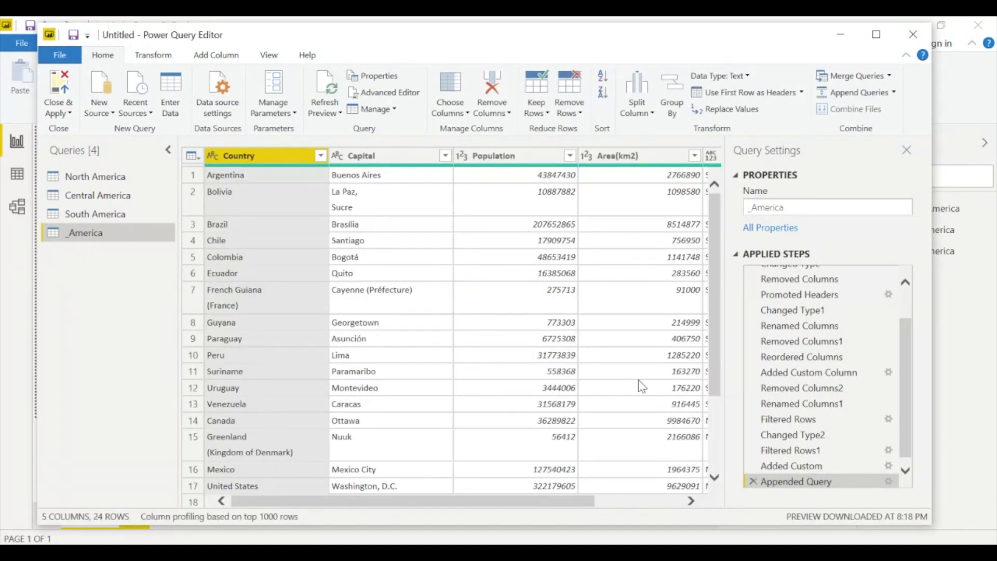
- Sort the appended _America table by Country in ascending order and check its rows and Region column
{"action": "left_click_drag", "start_coordinate": [714, 290], "coordinate": [725, 265]}
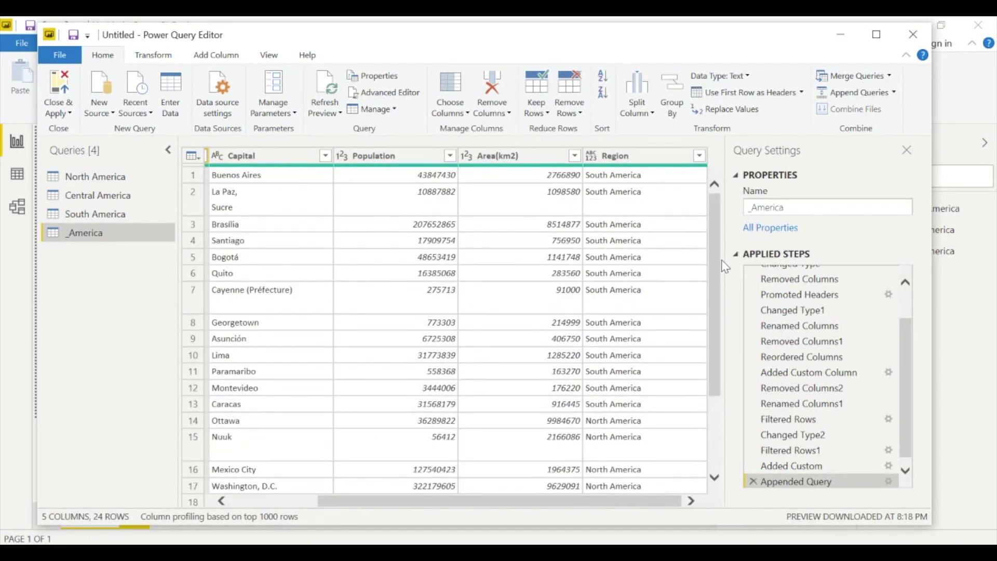
{"action": "left_click_drag", "start_coordinate": [635, 501], "coordinate": [519, 512]}
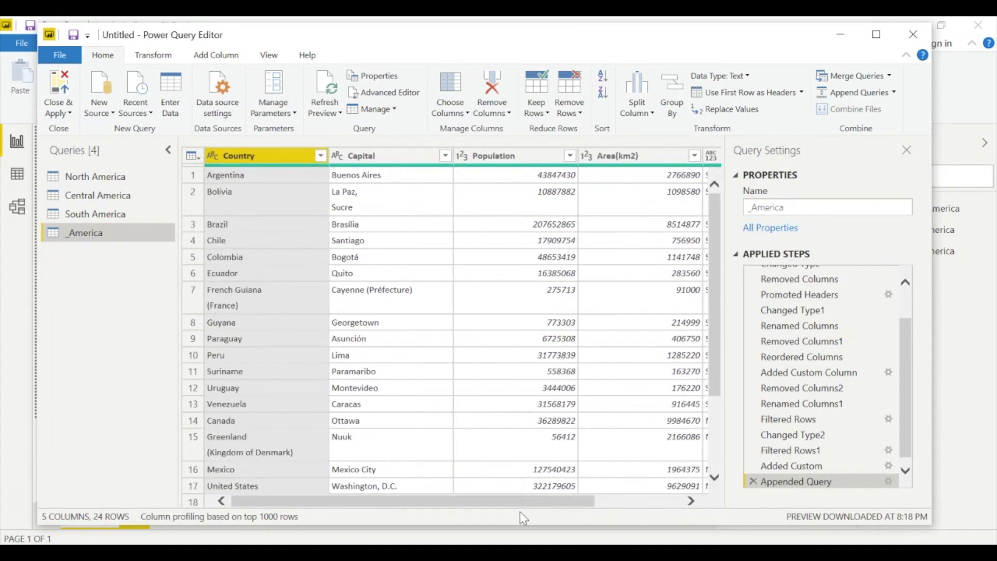
{"action": "left_click_drag", "start_coordinate": [590, 502], "coordinate": [678, 502]}
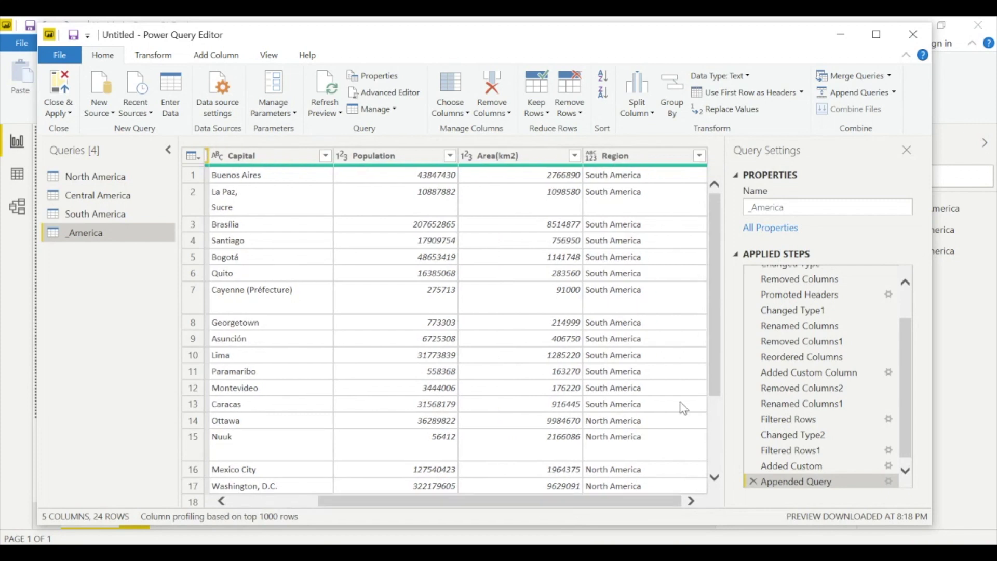
{"action": "scroll", "coordinate": [675, 389], "scroll_direction": "down", "scroll_amount": 3}
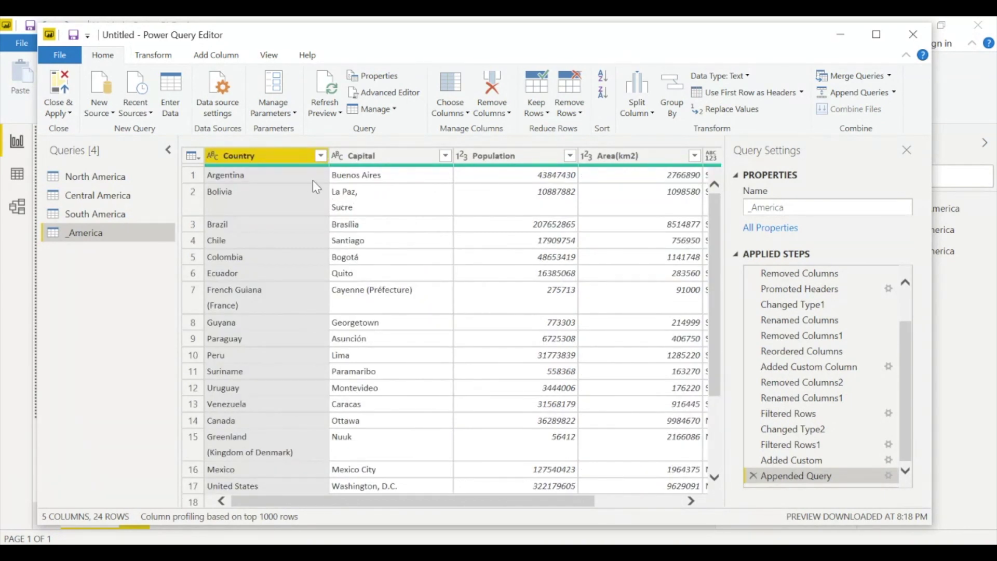
{"action": "left_click", "coordinate": [320, 155]}
{"action": "left_click", "coordinate": [170, 166]}
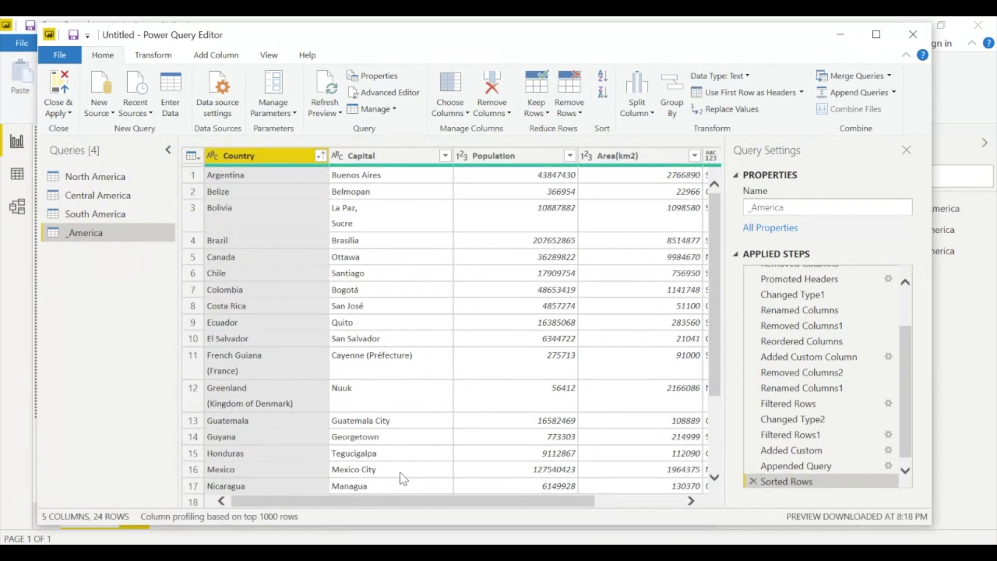
{"action": "left_click_drag", "start_coordinate": [404, 498], "coordinate": [525, 483]}
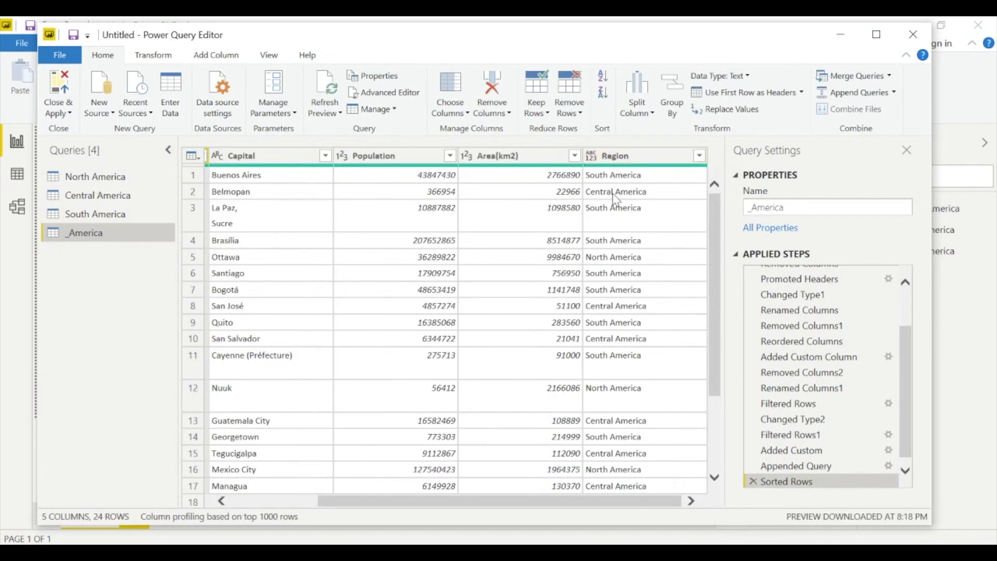
{"action": "scroll", "coordinate": [623, 390], "scroll_direction": "down", "scroll_amount": 3}
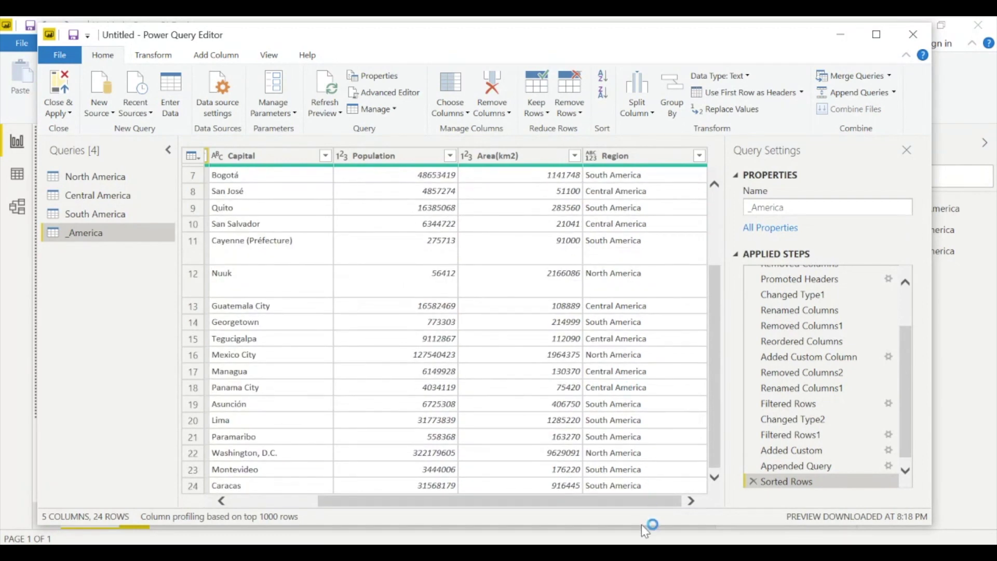
{"action": "left_click_drag", "start_coordinate": [655, 506], "coordinate": [493, 498]}
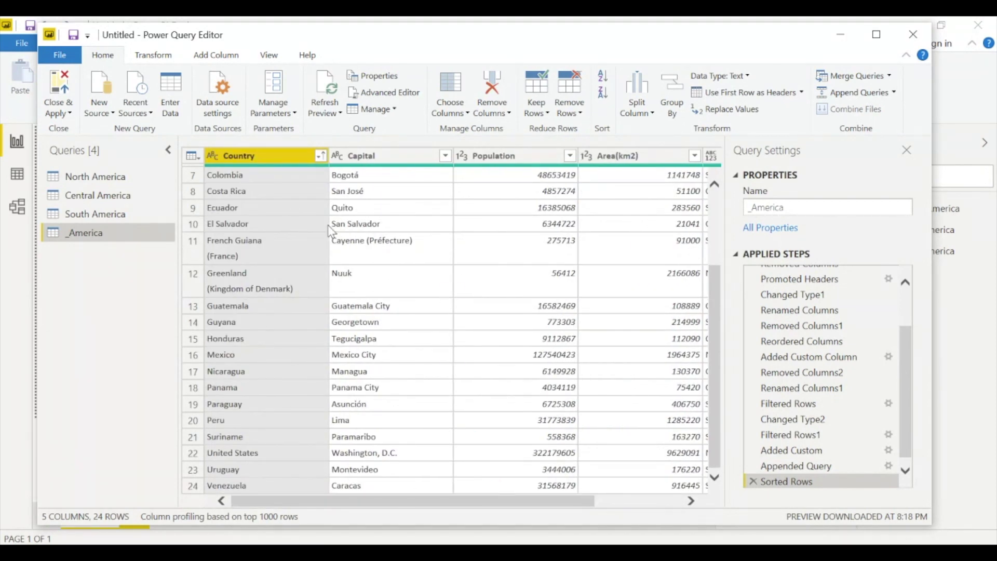
- Close Power Query Editor applying the changes, and read the Create_visualization sheet in the Excel workbook
{"action": "left_click", "coordinate": [69, 113]}
{"action": "left_click", "coordinate": [52, 128]}
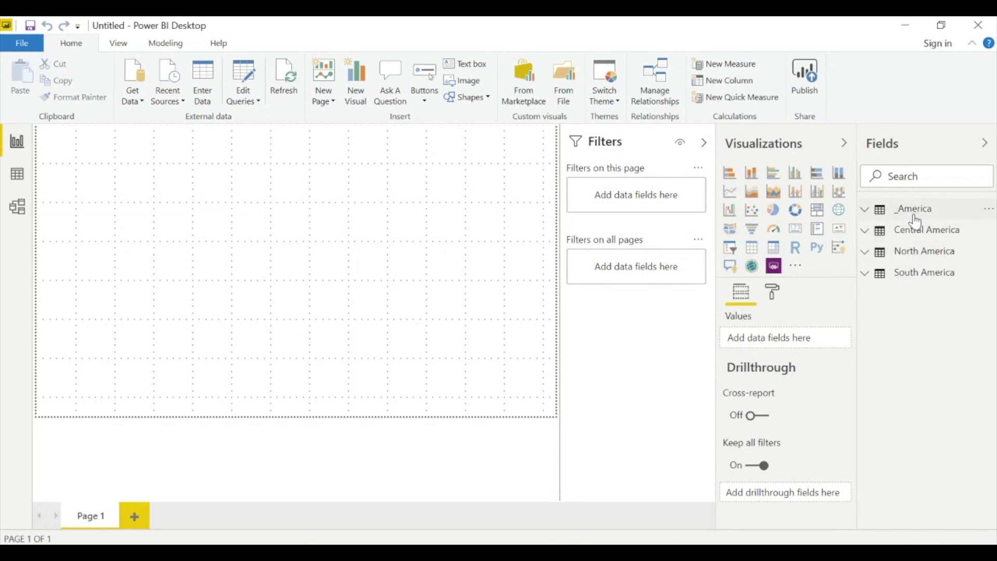
{"action": "mouse_move", "coordinate": [916, 222]}
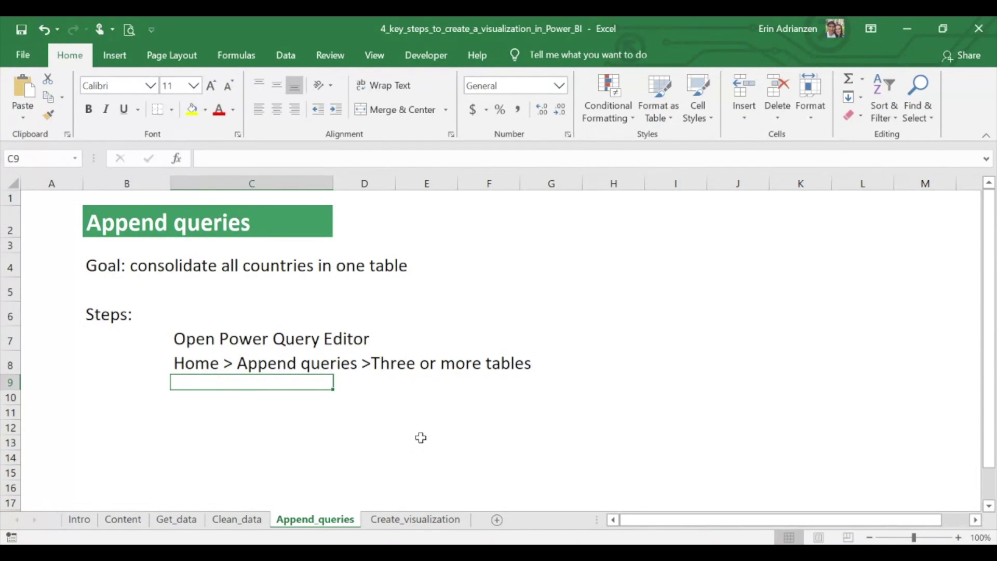
{"action": "left_click", "coordinate": [416, 519]}
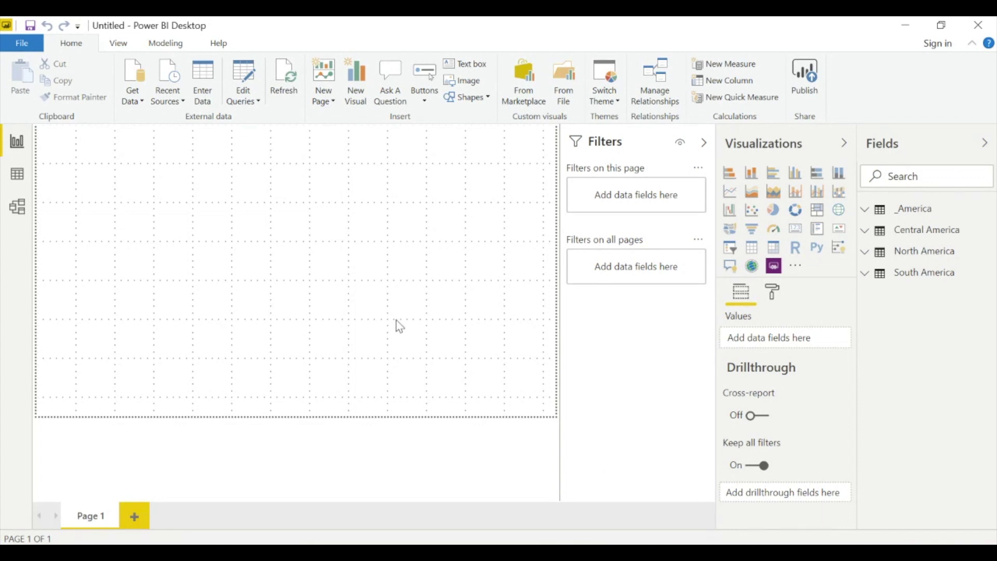
- Insert a table visual in Power BI Desktop with Region, Country and Population from _America, and enlarge it to fit all rows
{"action": "left_click", "coordinate": [754, 250]}
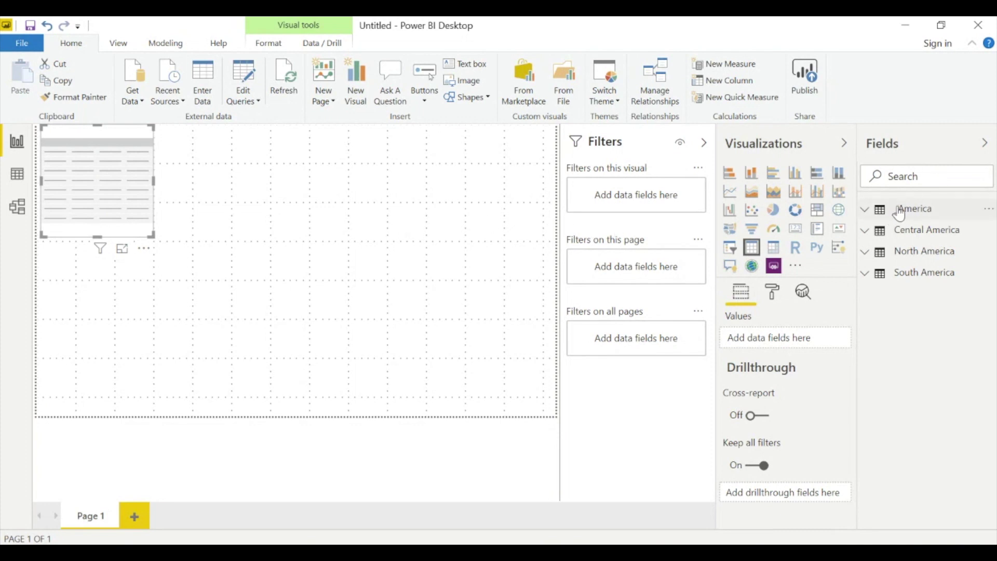
{"action": "left_click", "coordinate": [866, 210]}
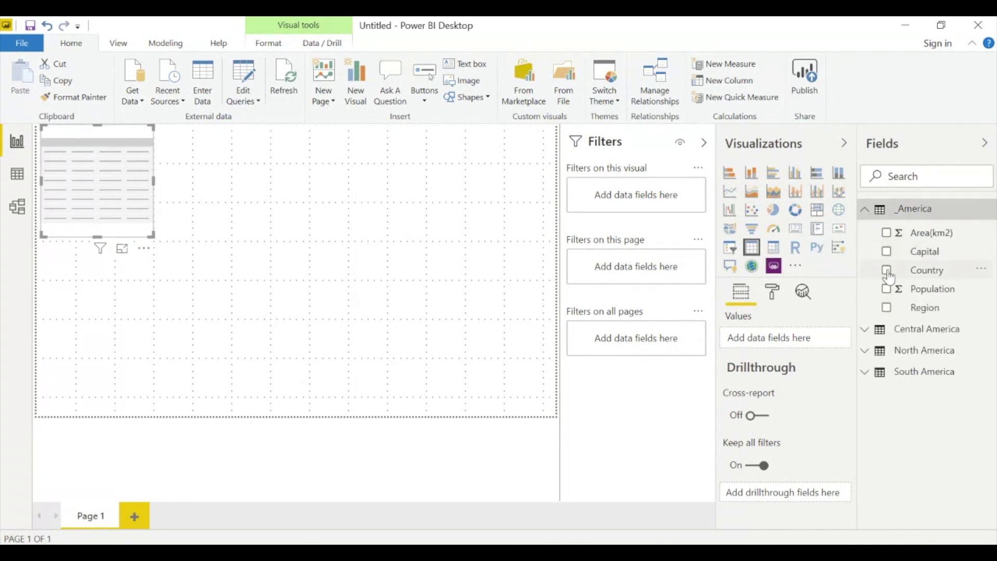
{"action": "left_click", "coordinate": [887, 308]}
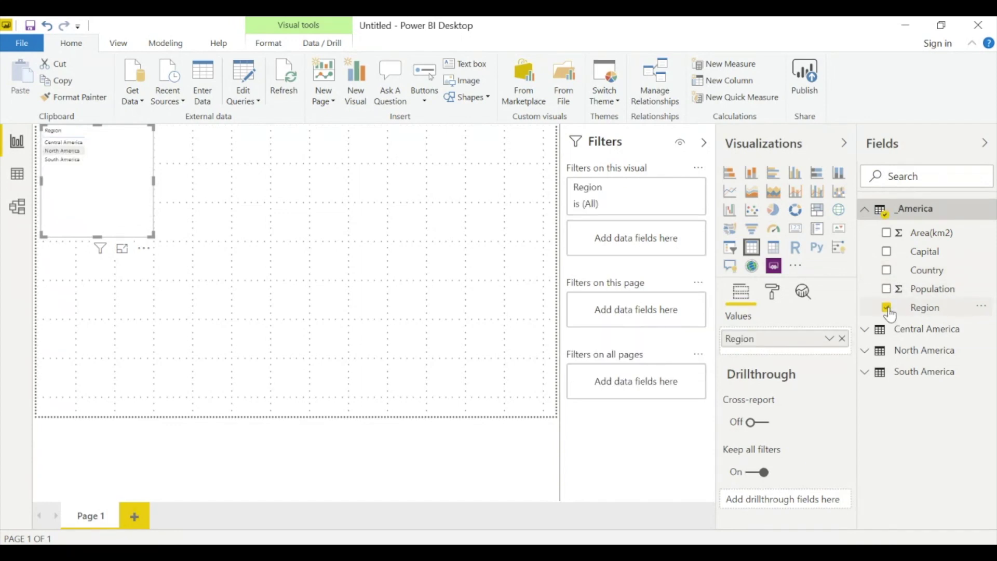
{"action": "left_click", "coordinate": [887, 272]}
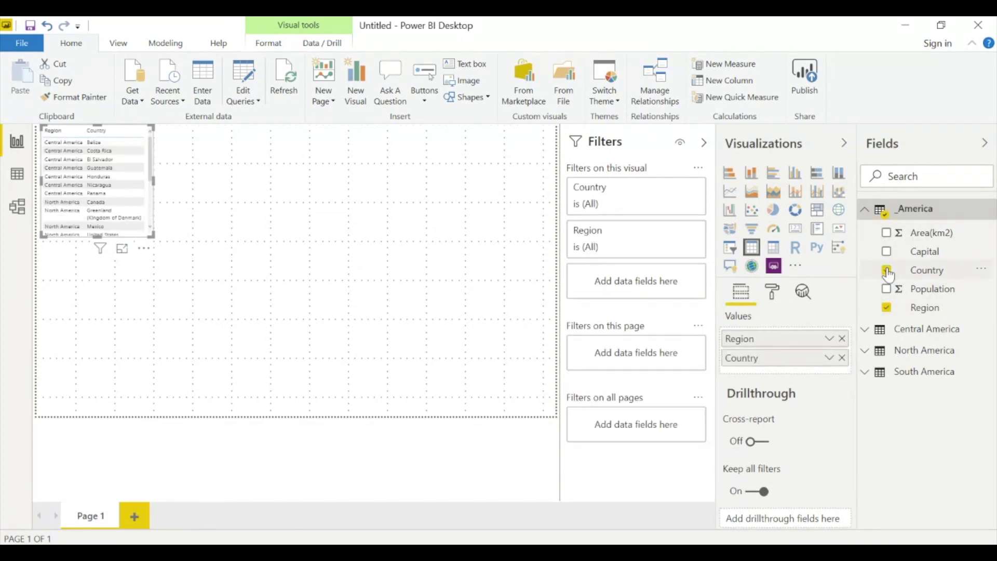
{"action": "left_click", "coordinate": [887, 289]}
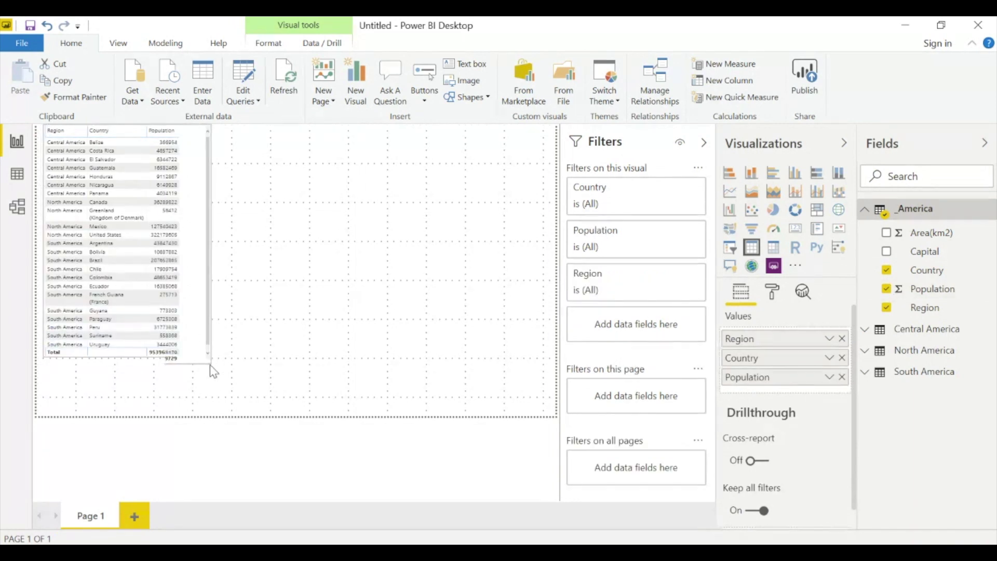
{"action": "left_click", "coordinate": [209, 390]}
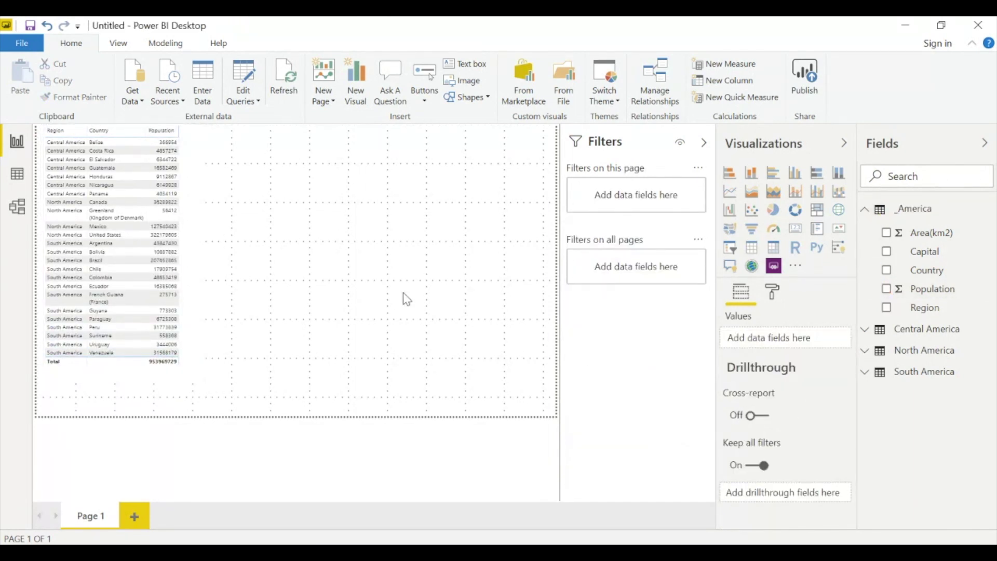
- Sort the table visual by Population in descending order and increase the text size of its values
{"action": "left_click", "coordinate": [150, 141]}
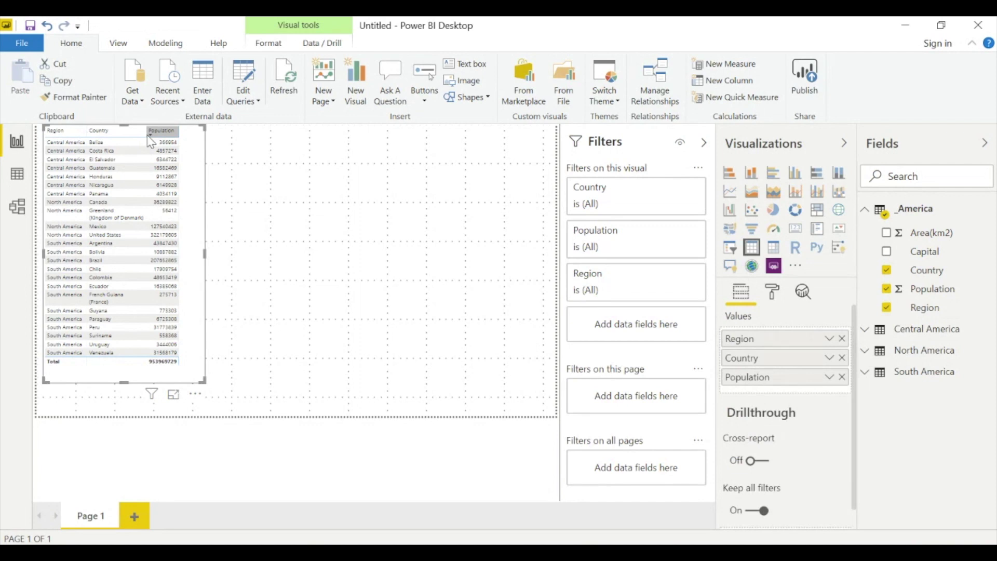
{"action": "left_click", "coordinate": [774, 292]}
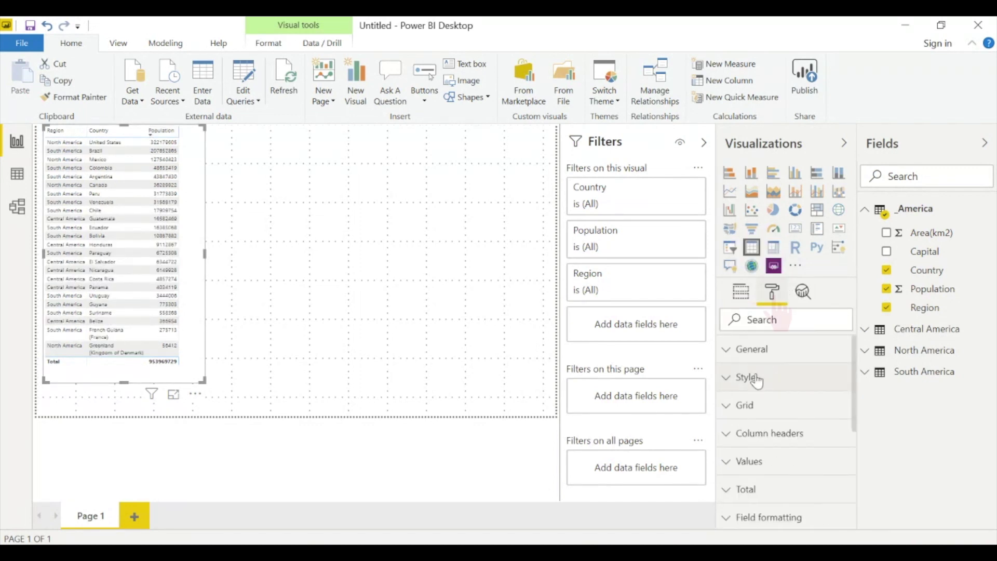
{"action": "left_click", "coordinate": [735, 462]}
{"action": "scroll", "coordinate": [794, 460], "scroll_direction": "down", "scroll_amount": 8}
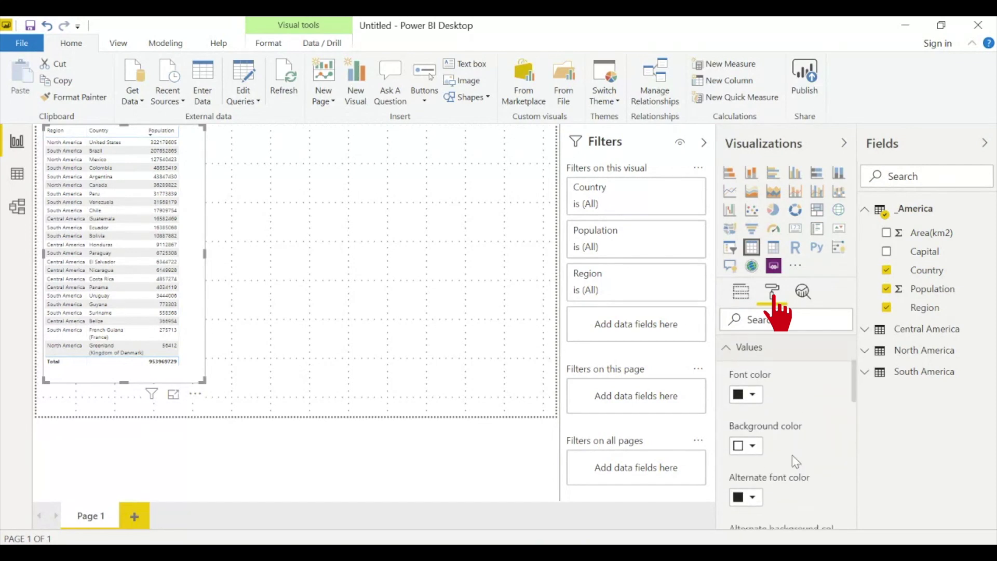
{"action": "scroll", "coordinate": [794, 460], "scroll_direction": "down", "scroll_amount": 2}
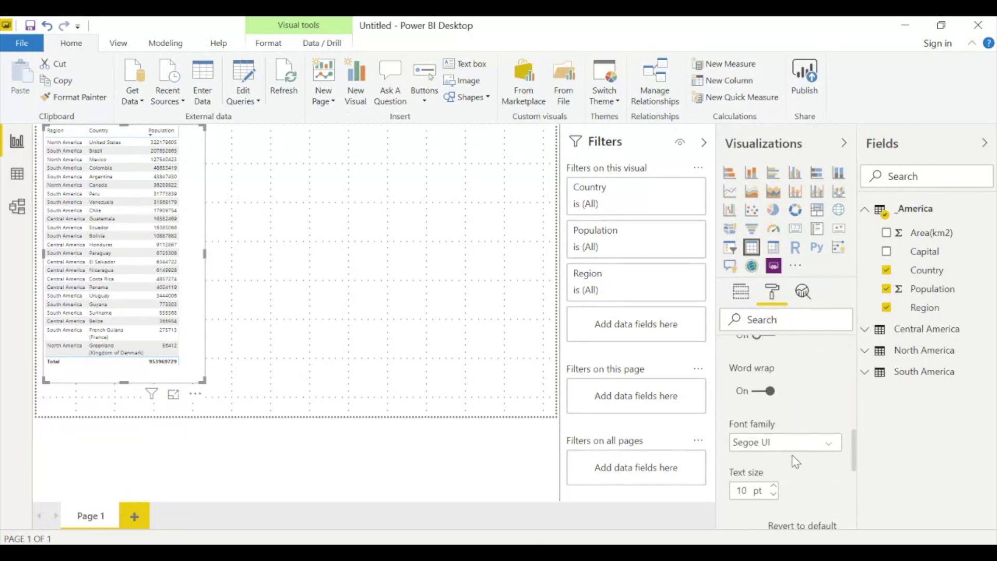
{"action": "left_click", "coordinate": [773, 483]}
{"action": "scroll", "coordinate": [821, 365], "scroll_direction": "up", "scroll_amount": 5}
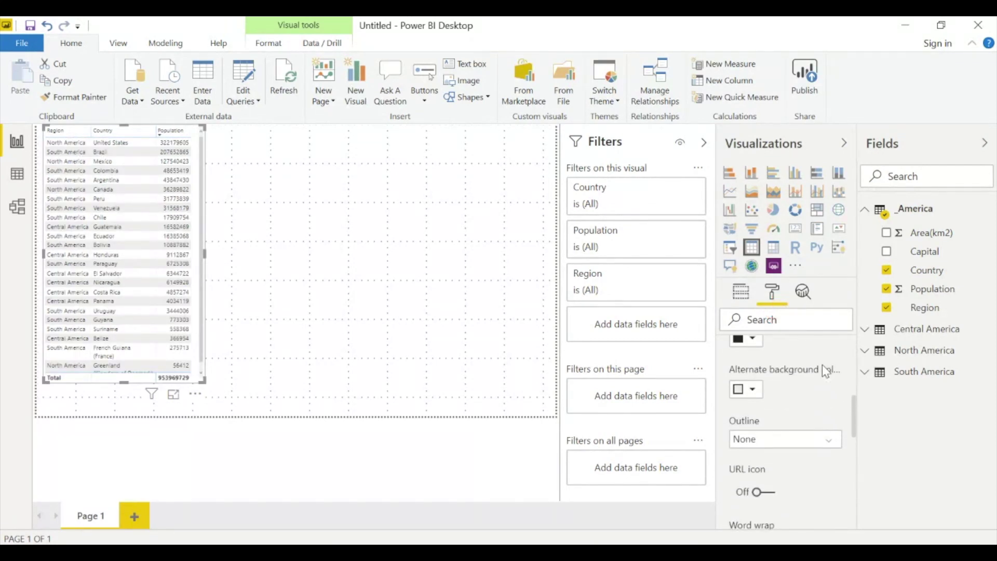
- Set the text size of the table's column headers to 11 pt
{"action": "left_click", "coordinate": [780, 363]}
{"action": "left_click", "coordinate": [780, 361]}
{"action": "scroll", "coordinate": [795, 443], "scroll_direction": "down", "scroll_amount": 3}
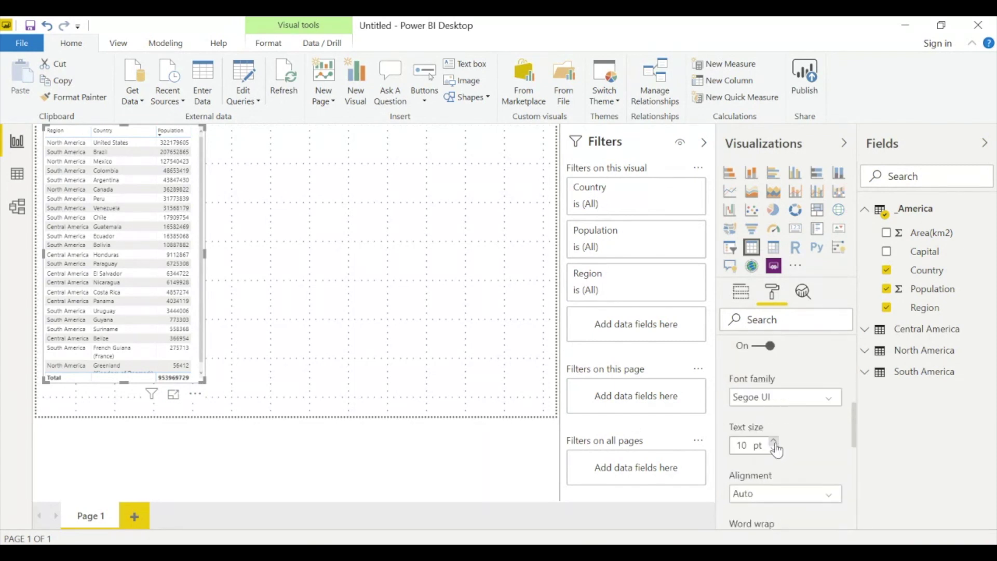
{"action": "left_click", "coordinate": [773, 442]}
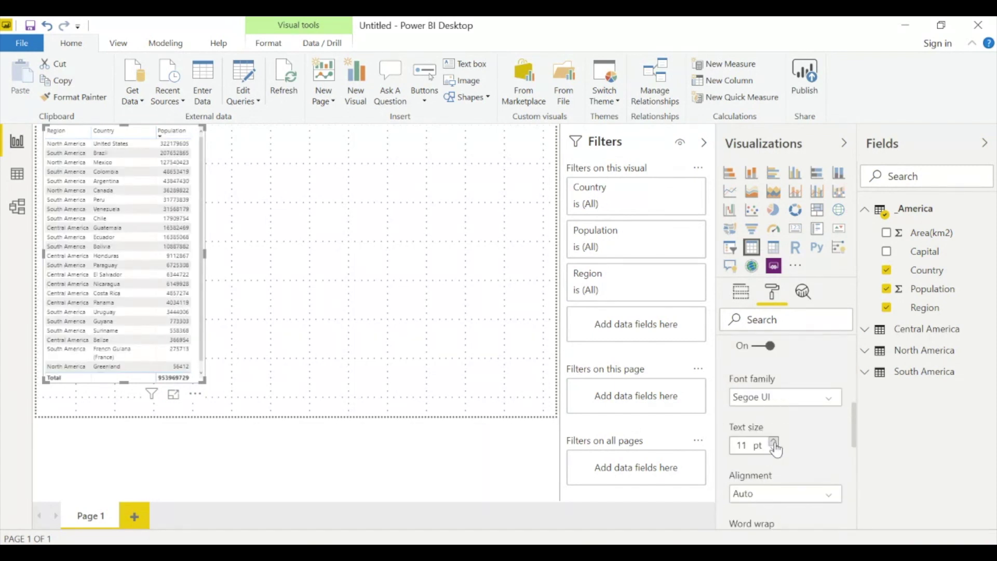
{"action": "scroll", "coordinate": [827, 434], "scroll_direction": "up", "scroll_amount": 3}
{"action": "left_click", "coordinate": [828, 433]}
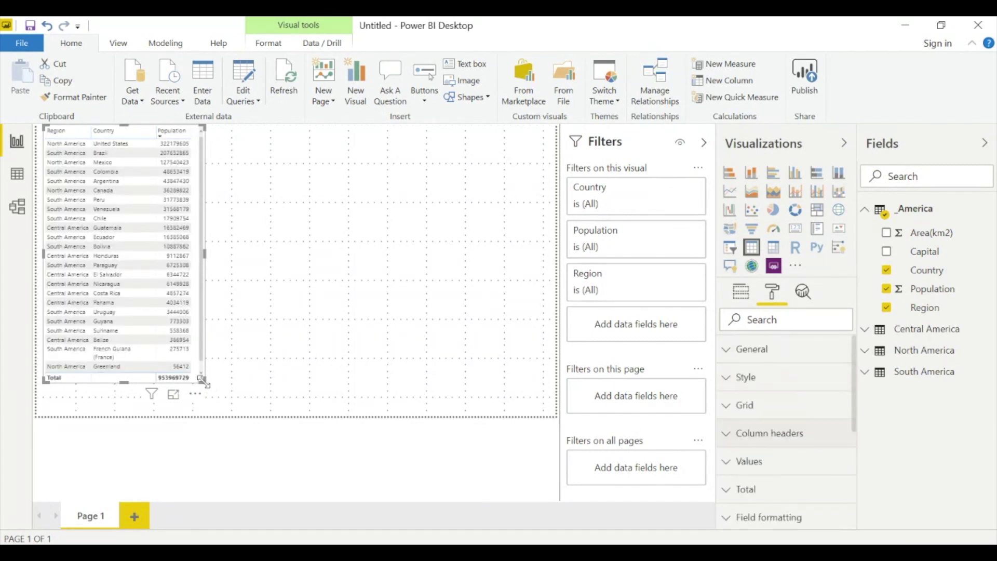
- Enlarge the table visual slightly so all rows fit and turn on its border
{"action": "left_click_drag", "start_coordinate": [202, 382], "coordinate": [212, 398]}
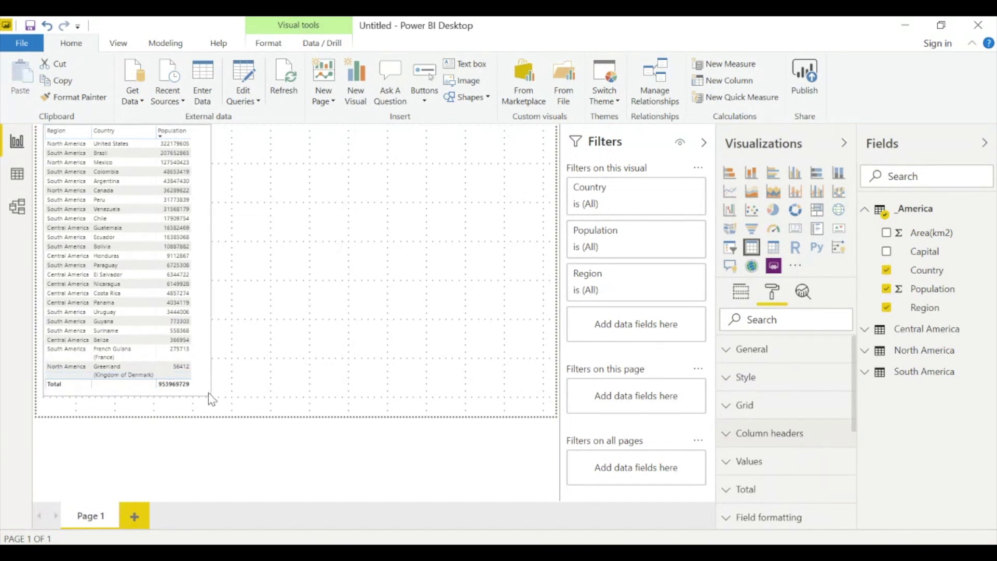
{"action": "scroll", "coordinate": [809, 466], "scroll_direction": "down", "scroll_amount": 5}
{"action": "left_click", "coordinate": [817, 461]}
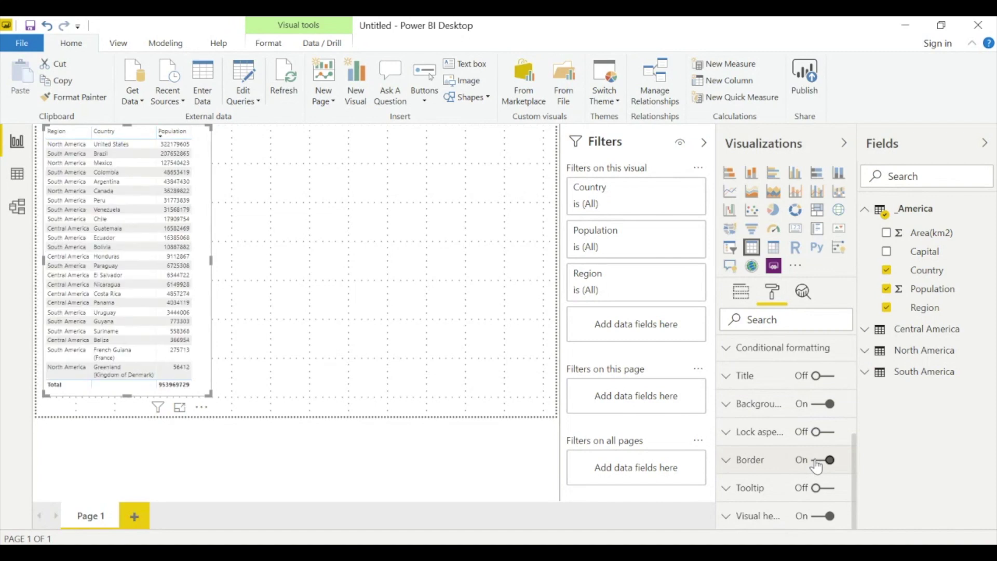
{"action": "left_click", "coordinate": [296, 219]}
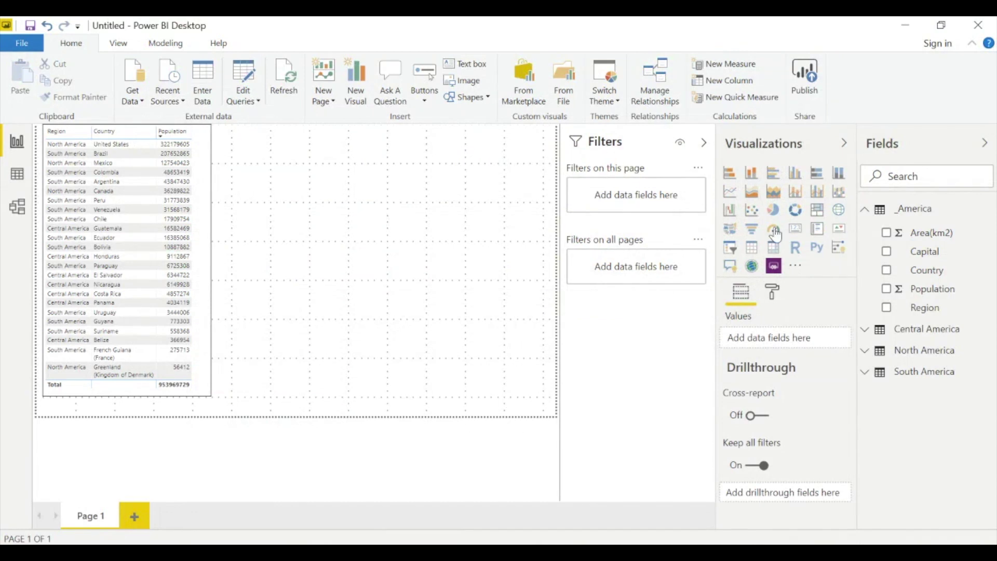
- Insert a map visual with Country and Population from _America, and widen it to fill the space beside the table
{"action": "left_click", "coordinate": [839, 210]}
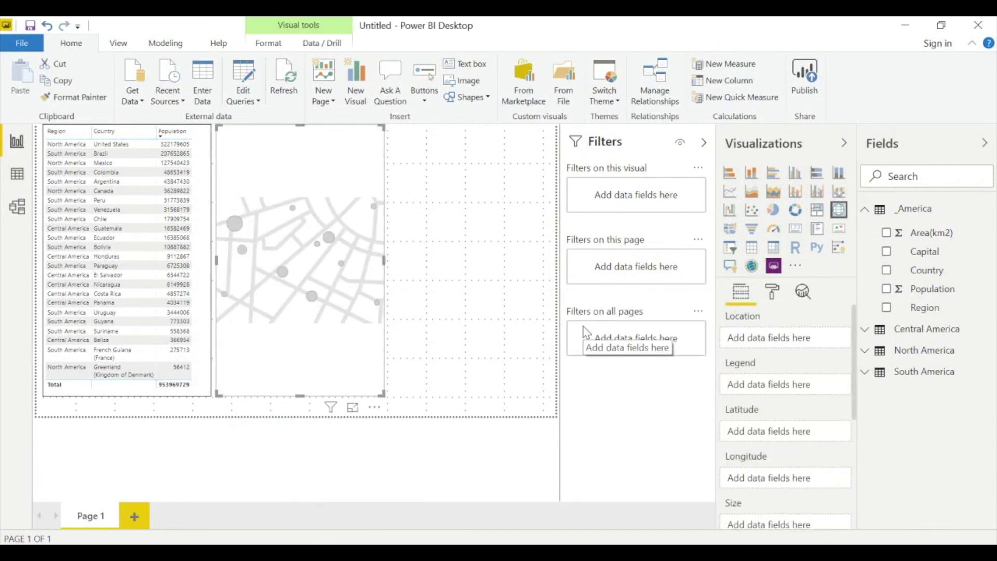
{"action": "left_click", "coordinate": [886, 270]}
{"action": "left_click", "coordinate": [887, 289]}
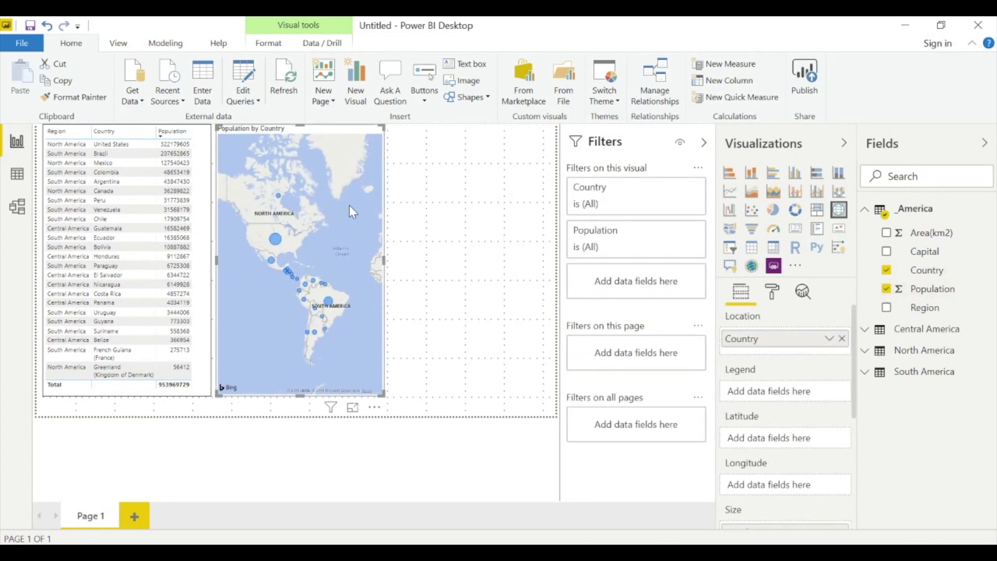
{"action": "left_click_drag", "start_coordinate": [382, 393], "coordinate": [554, 395]}
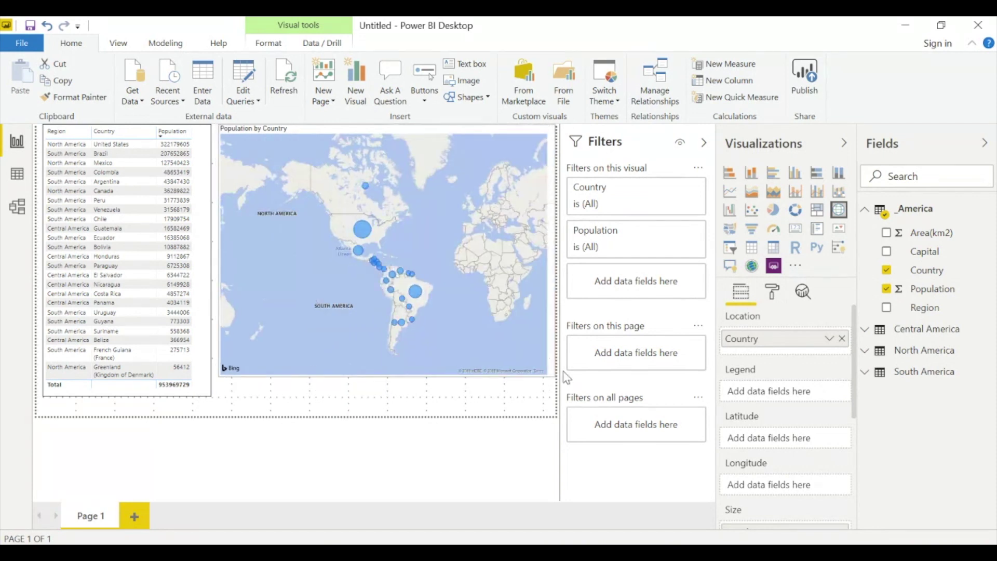
- Reduce the map's bubble size to -22
{"action": "left_click", "coordinate": [772, 292]}
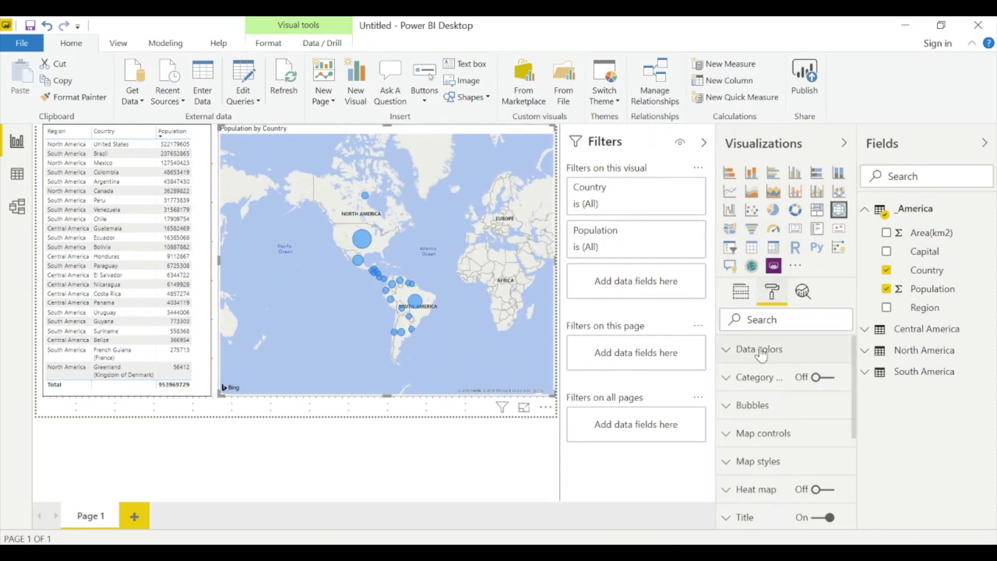
{"action": "left_click", "coordinate": [752, 405]}
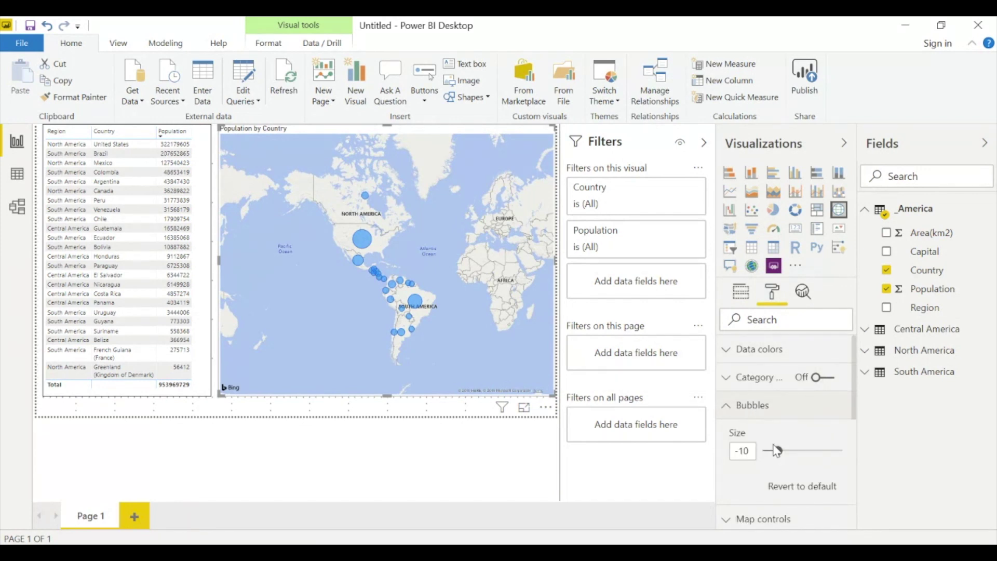
{"action": "left_click_drag", "start_coordinate": [779, 451], "coordinate": [772, 451]}
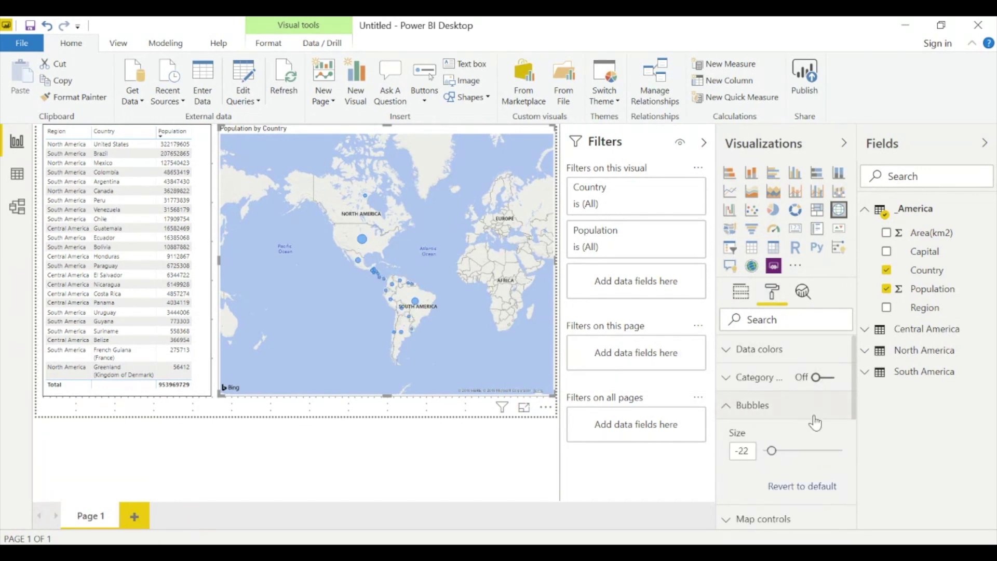
{"action": "left_click", "coordinate": [773, 407]}
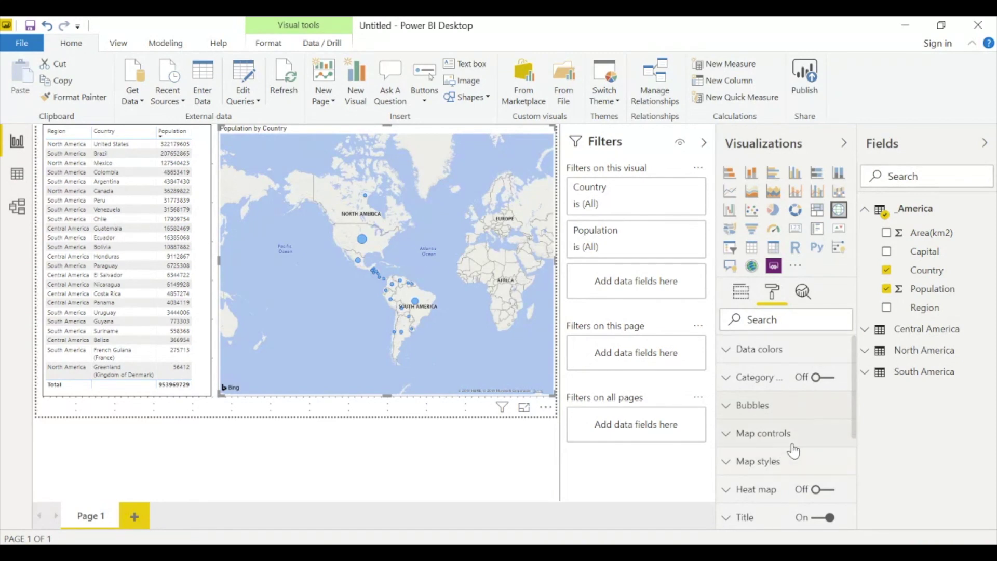
- Format the map title with a black background, white font color and center alignment
{"action": "scroll", "coordinate": [793, 451], "scroll_direction": "down", "scroll_amount": 2}
{"action": "left_click", "coordinate": [754, 464]}
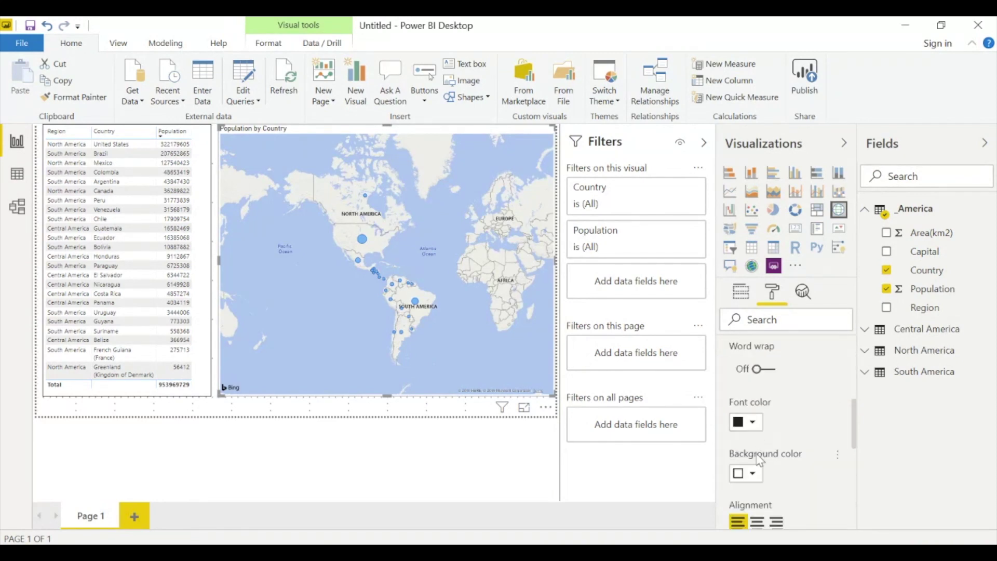
{"action": "left_click", "coordinate": [752, 473]}
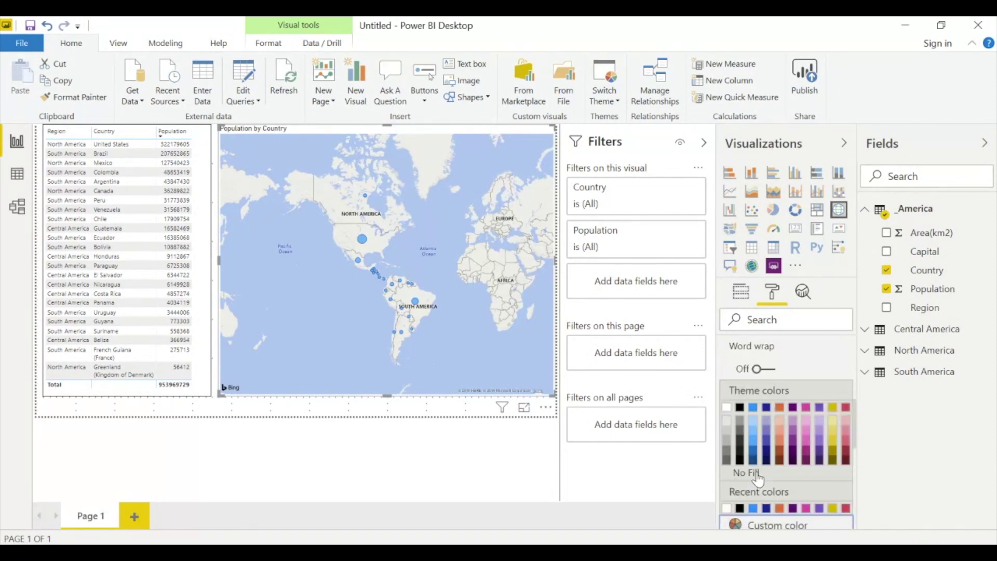
{"action": "left_click", "coordinate": [740, 408]}
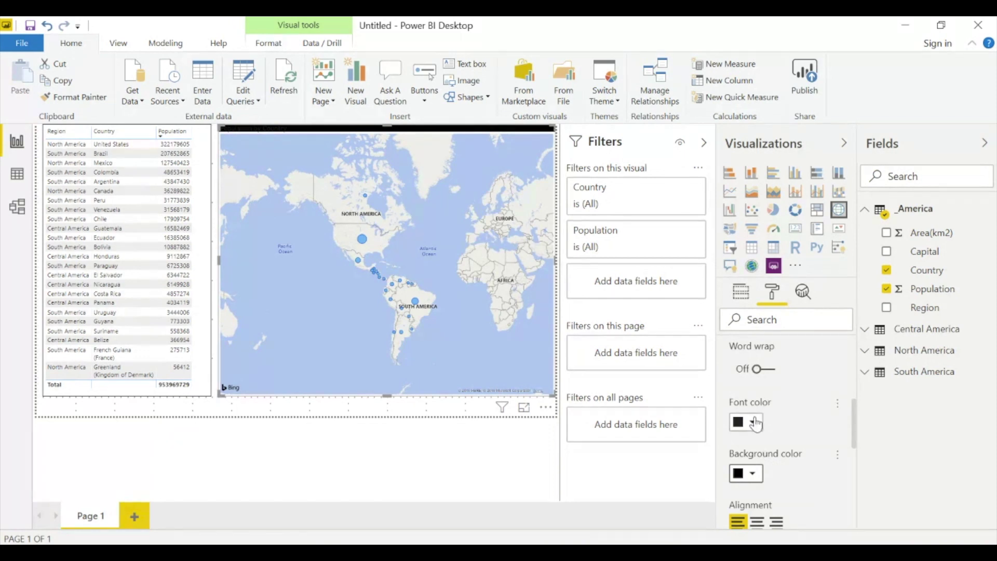
{"action": "left_click", "coordinate": [756, 423]}
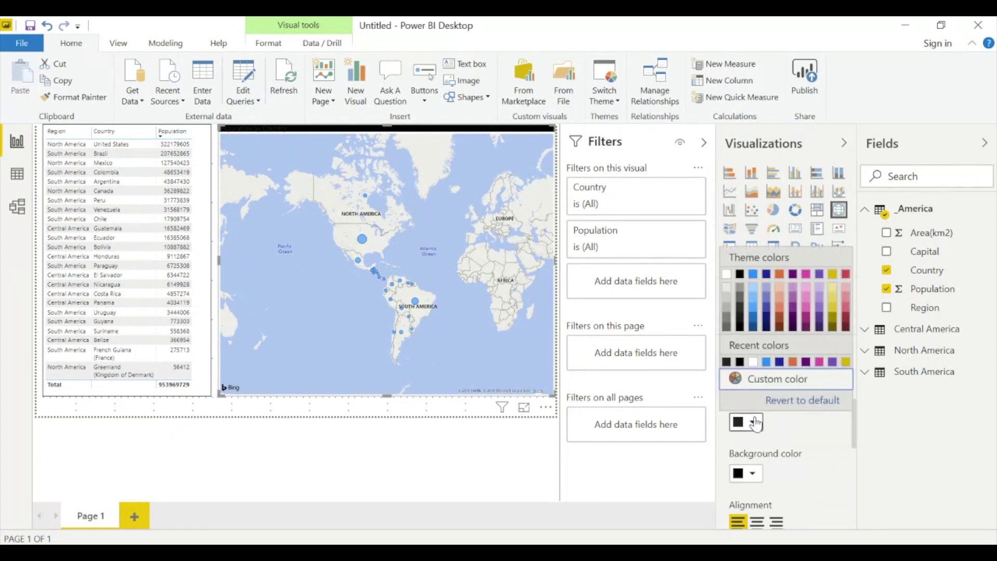
{"action": "left_click", "coordinate": [726, 283]}
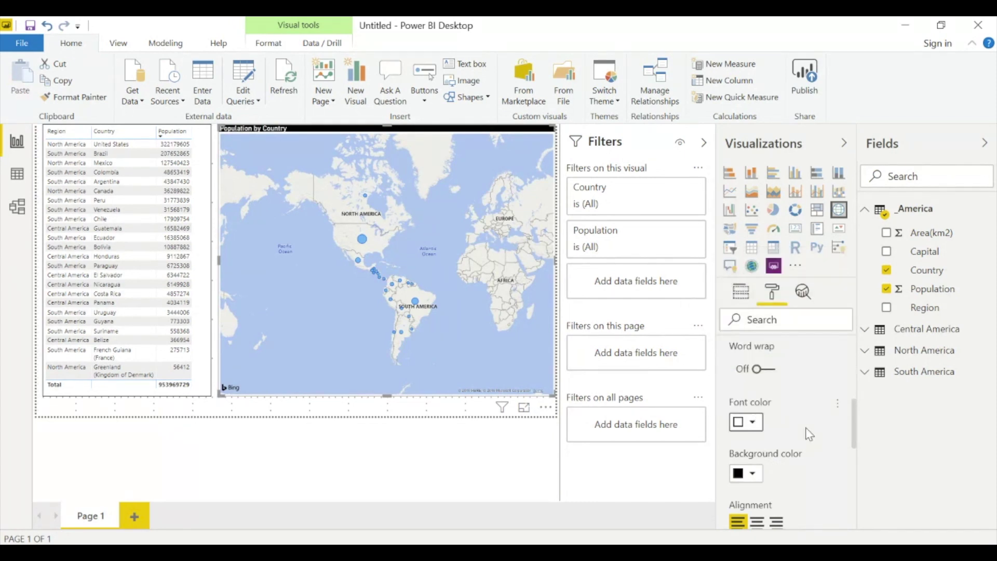
{"action": "left_click", "coordinate": [757, 523]}
- Increase the text size of the map title several points
{"action": "scroll", "coordinate": [761, 520], "scroll_direction": "down", "scroll_amount": 2}
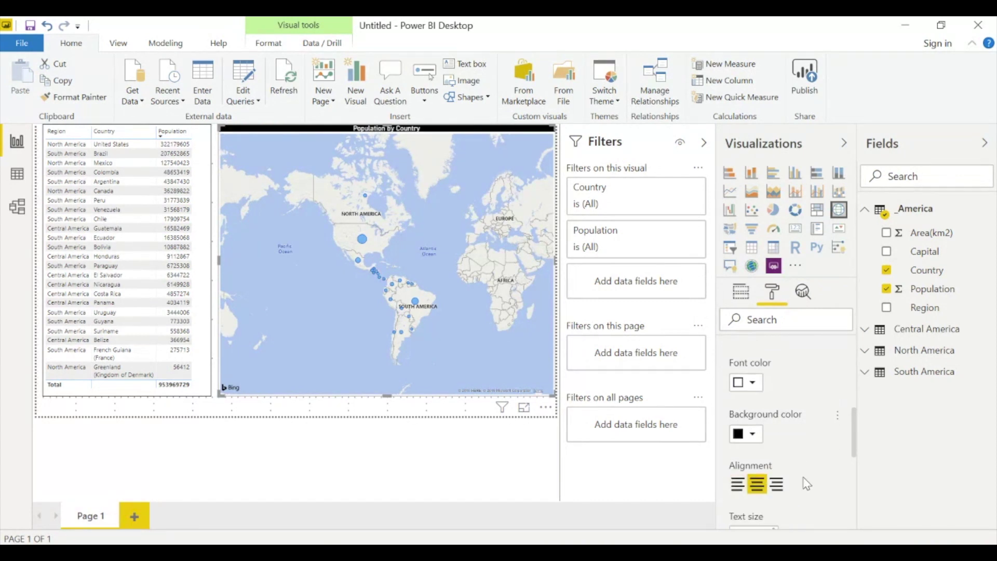
{"action": "left_click", "coordinate": [773, 489]}
{"action": "left_click", "coordinate": [773, 490]}
{"action": "left_click", "coordinate": [772, 489]}
{"action": "left_click", "coordinate": [773, 490]}
{"action": "left_click", "coordinate": [774, 490]}
{"action": "left_click", "coordinate": [773, 491]}
{"action": "scroll", "coordinate": [778, 483], "scroll_direction": "up", "scroll_amount": 3}
{"action": "left_click", "coordinate": [794, 470]}
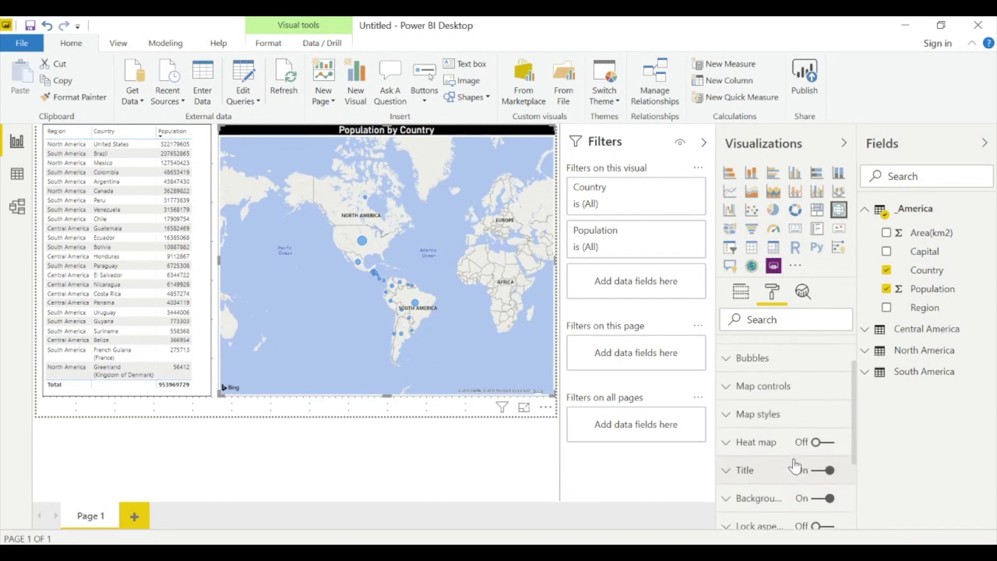
- Change the map style theme to Aerial and deselect the map
{"action": "left_click", "coordinate": [762, 421]}
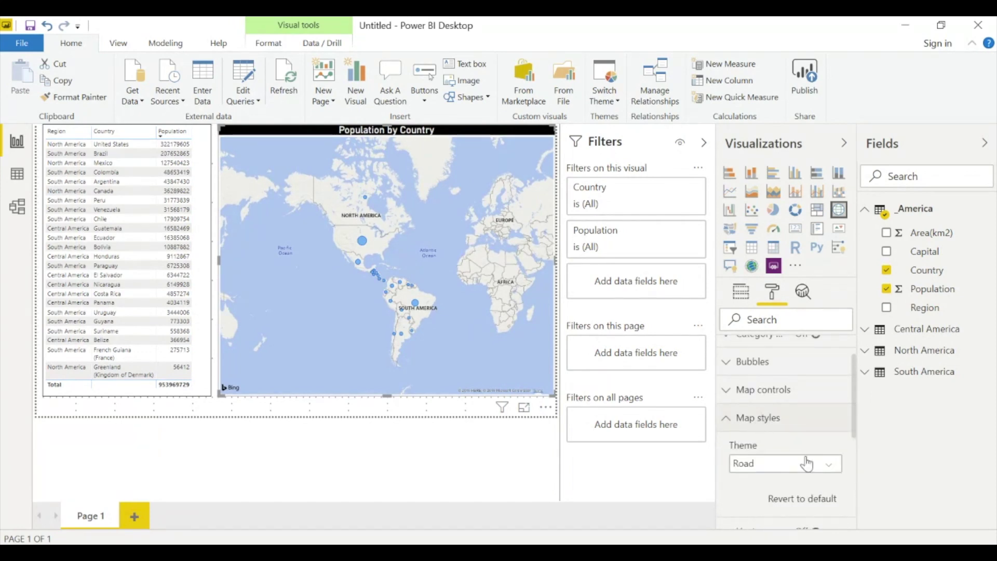
{"action": "left_click", "coordinate": [827, 469]}
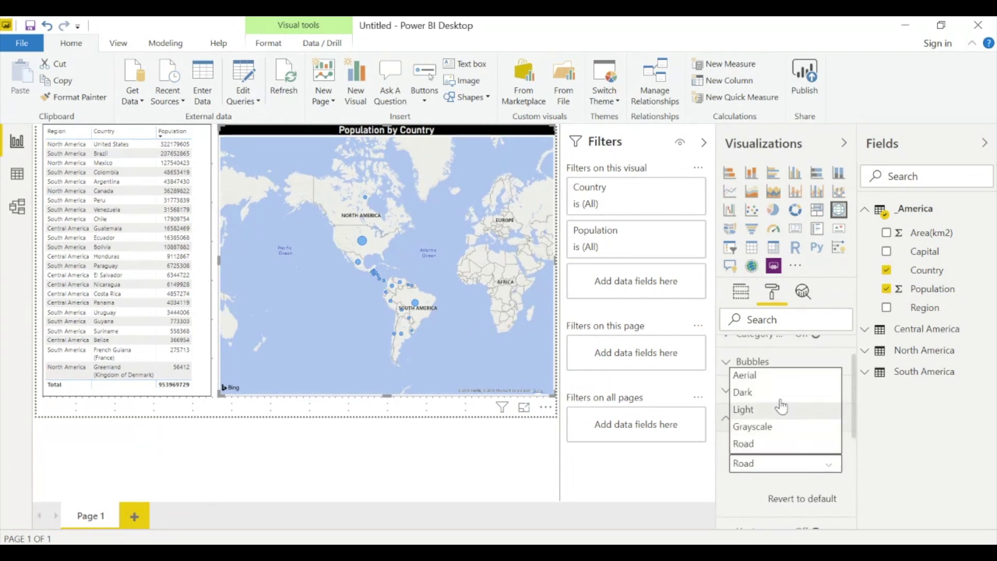
{"action": "left_click", "coordinate": [782, 382]}
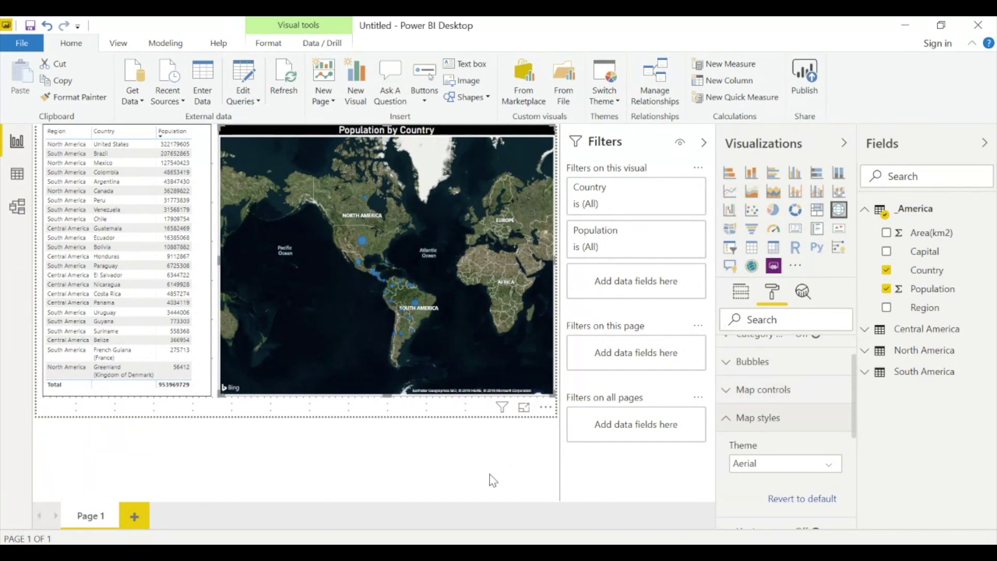
{"action": "key", "text": "Escape"}
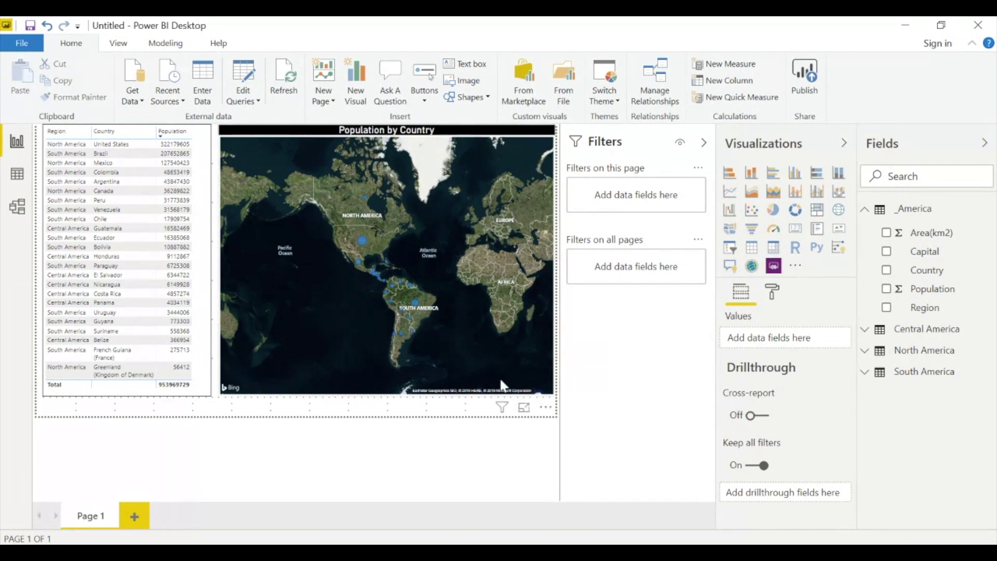
- Insert a slicer for Region with Horizontal orientation and widen it to the right edge of the report page
{"action": "left_click", "coordinate": [731, 248]}
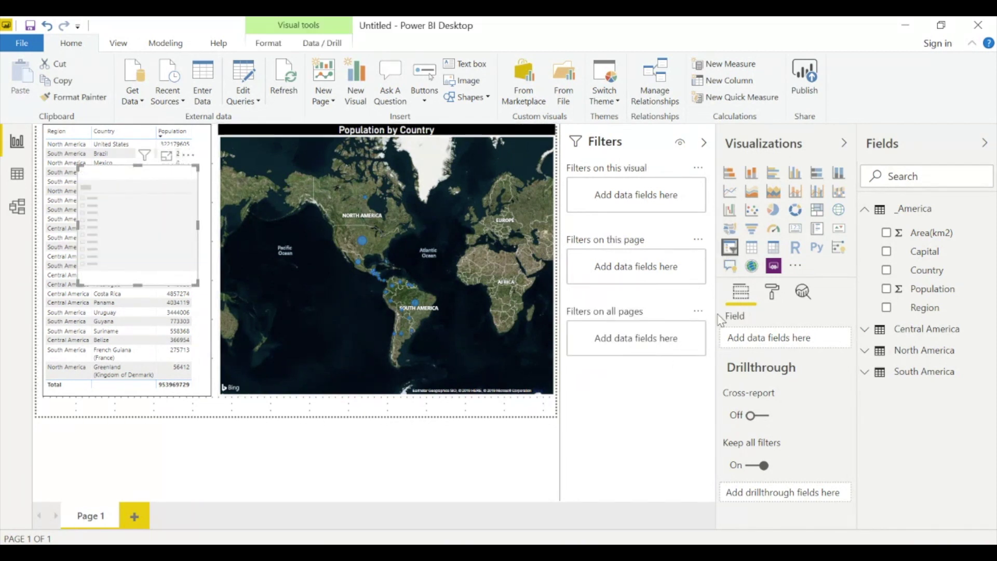
{"action": "left_click", "coordinate": [886, 308]}
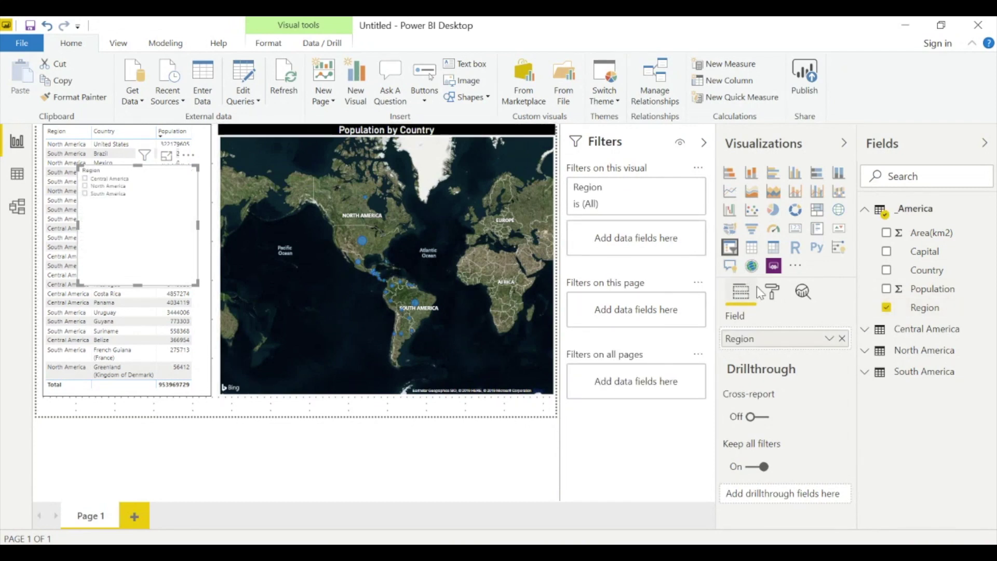
{"action": "left_click", "coordinate": [774, 293]}
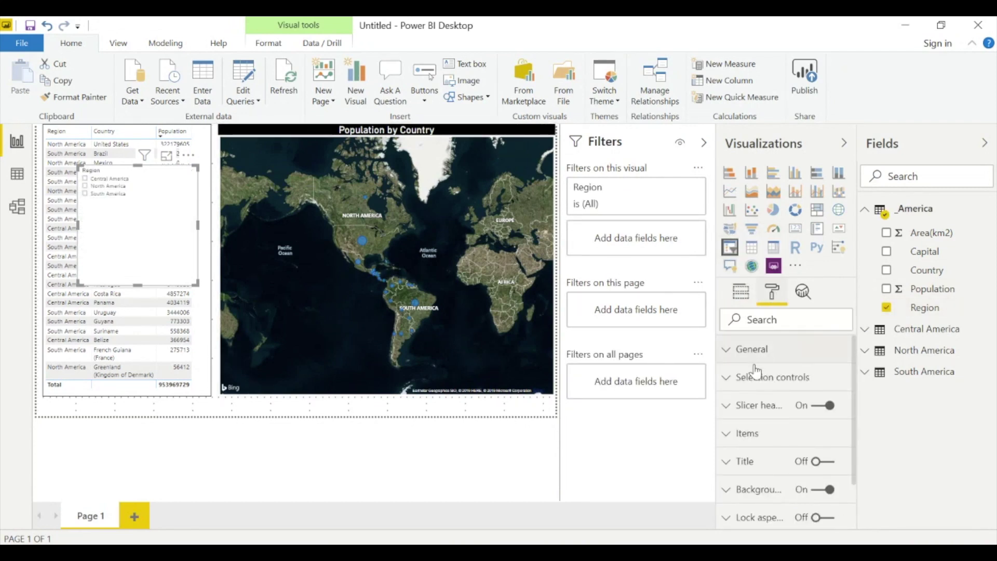
{"action": "left_click", "coordinate": [729, 349]}
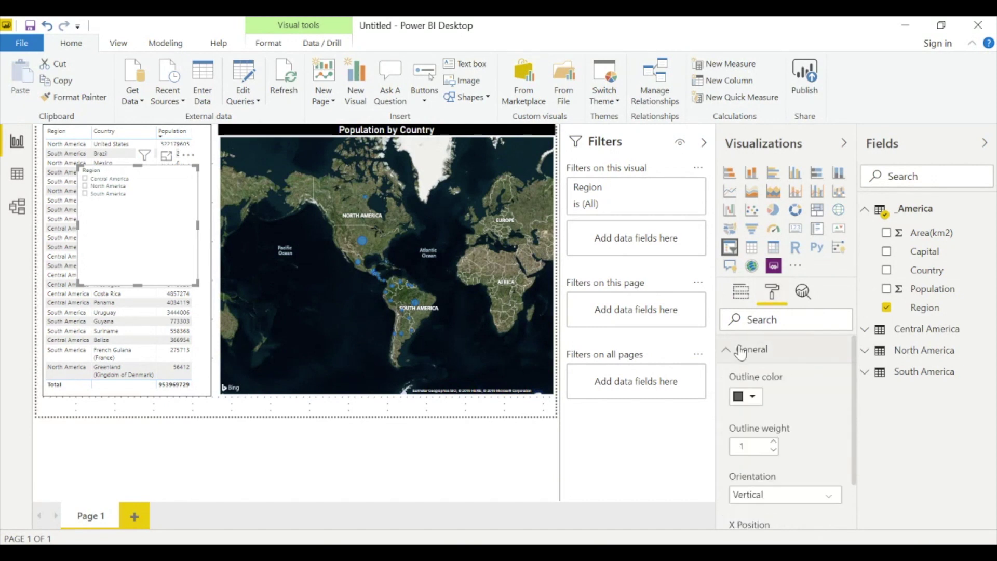
{"action": "left_click", "coordinate": [827, 502]}
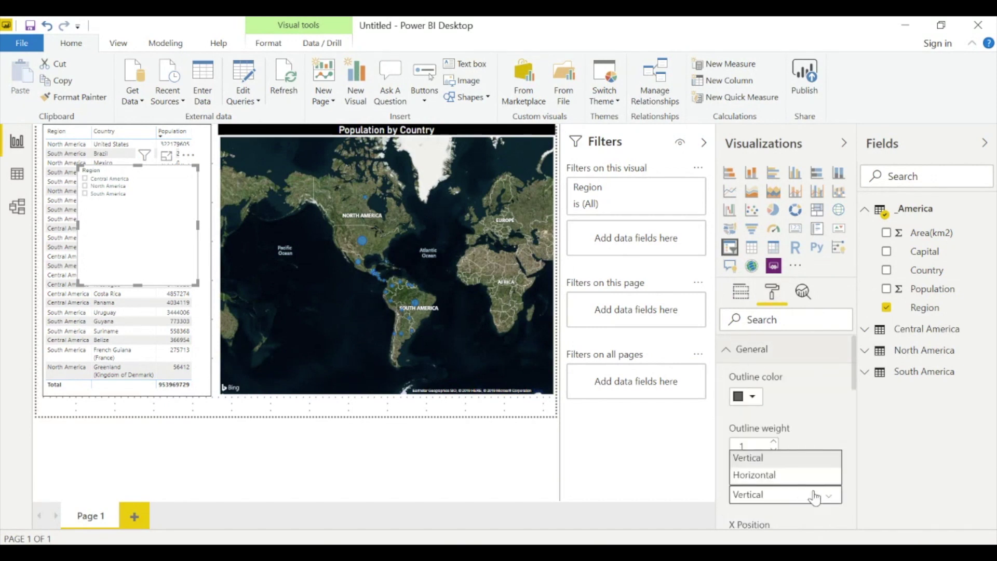
{"action": "left_click", "coordinate": [792, 474]}
{"action": "left_click_drag", "start_coordinate": [197, 225], "coordinate": [554, 225]}
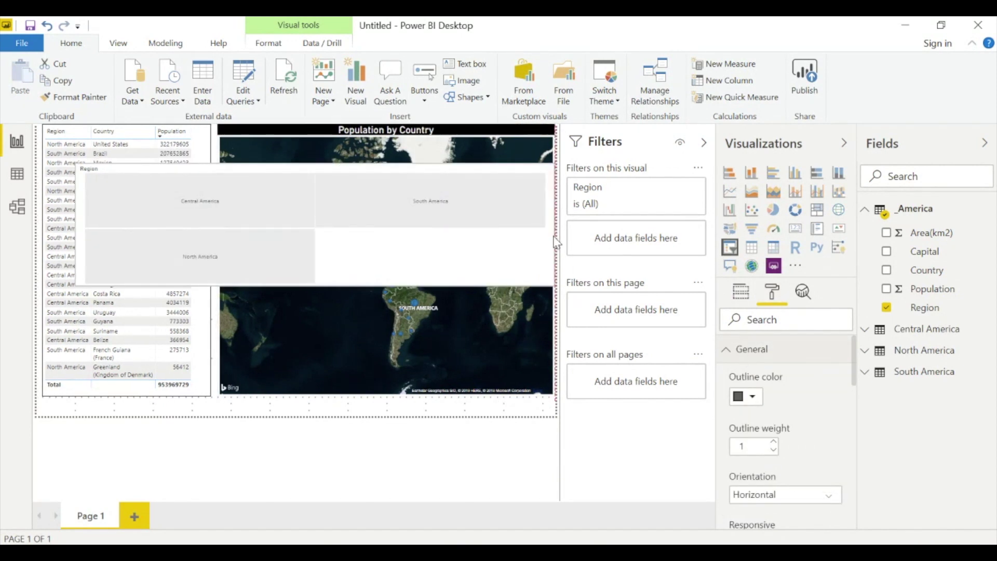
- Fit the Region slicer across the full page width below the table and map, and test it with South America
{"action": "left_click_drag", "start_coordinate": [78, 225], "coordinate": [37, 225]}
{"action": "left_click_drag", "start_coordinate": [345, 200], "coordinate": [298, 394]}
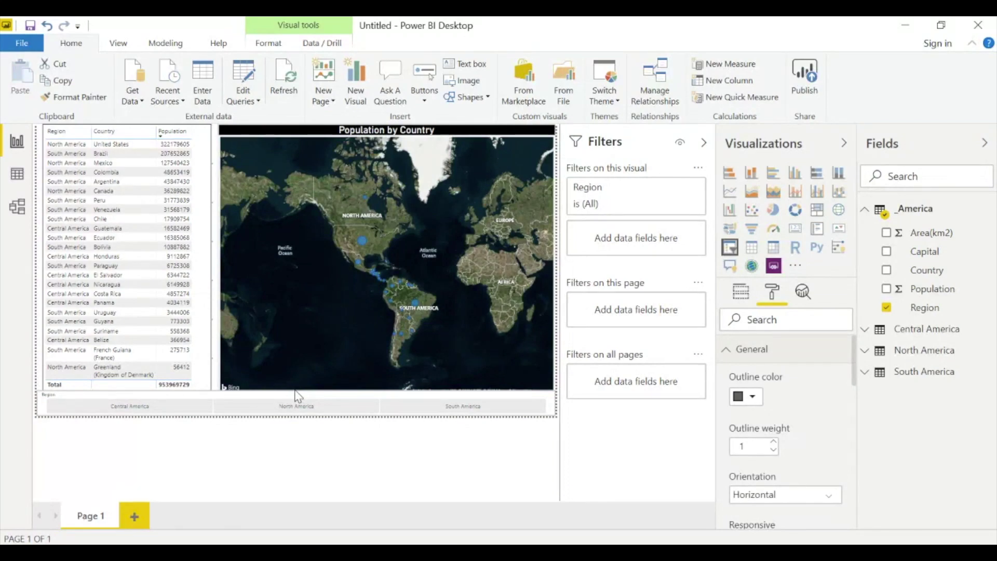
{"action": "left_click", "coordinate": [431, 405]}
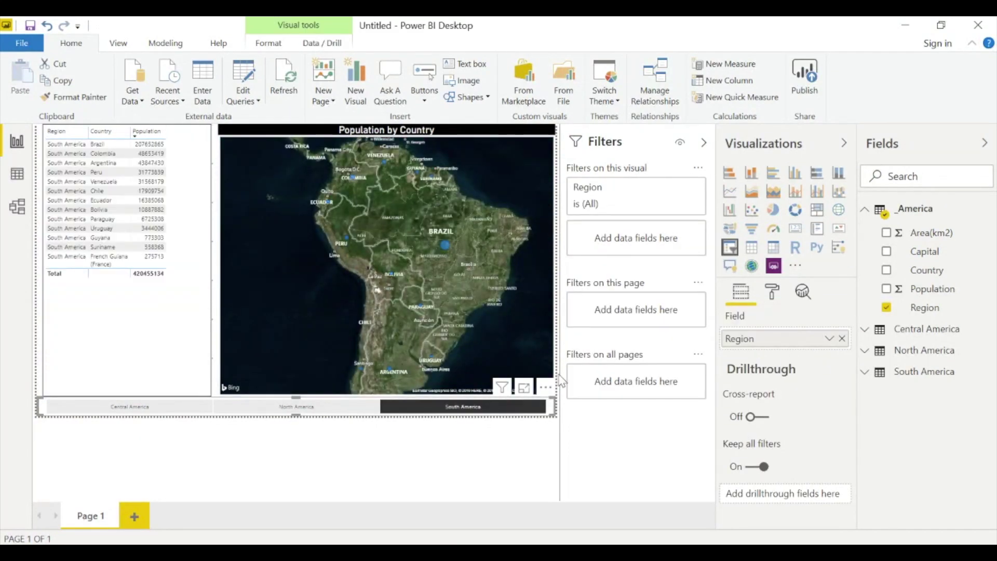
- Set the text size of the Region slicer items to 14 pt
{"action": "left_click", "coordinate": [772, 295]}
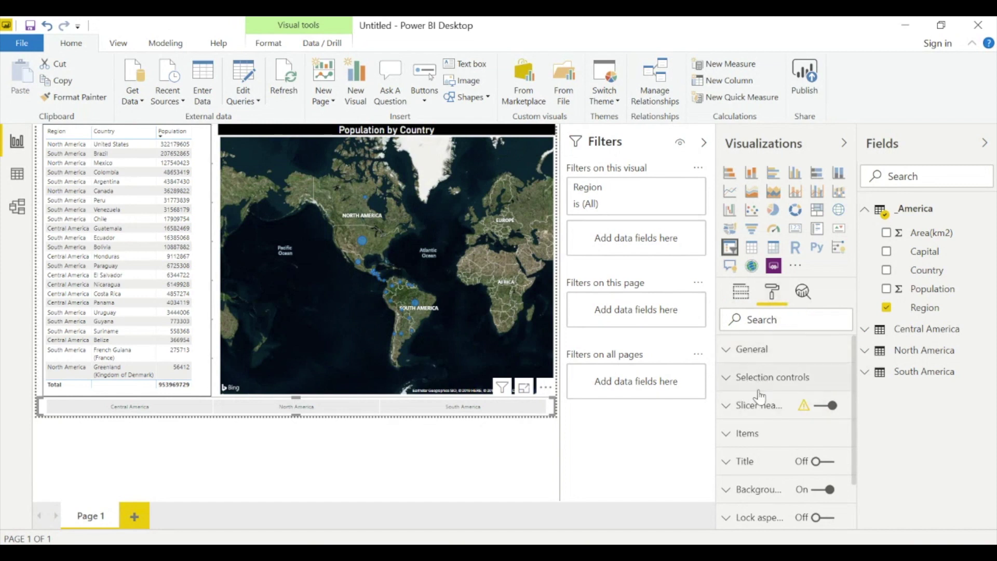
{"action": "left_click", "coordinate": [747, 433]}
{"action": "scroll", "coordinate": [774, 434], "scroll_direction": "down", "scroll_amount": 5}
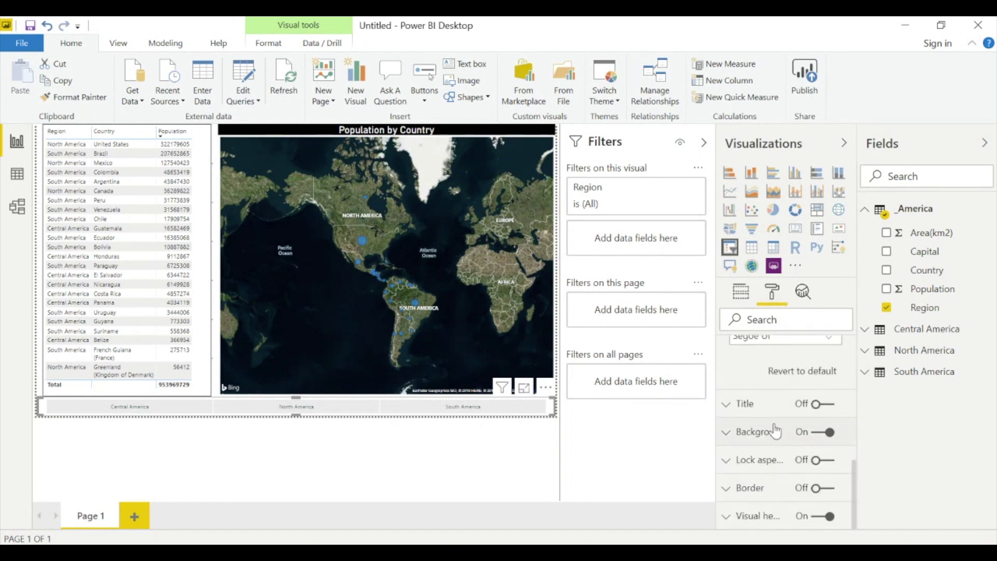
{"action": "scroll", "coordinate": [775, 431], "scroll_direction": "up", "scroll_amount": 2}
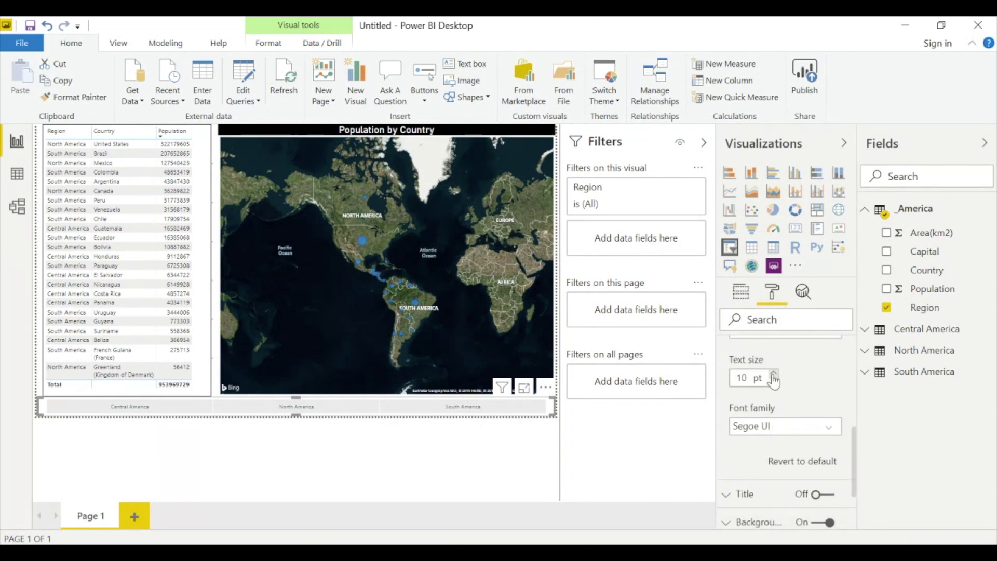
{"action": "left_click", "coordinate": [774, 376]}
{"action": "left_click", "coordinate": [773, 376]}
{"action": "left_click", "coordinate": [774, 376]}
{"action": "left_click", "coordinate": [774, 376]}
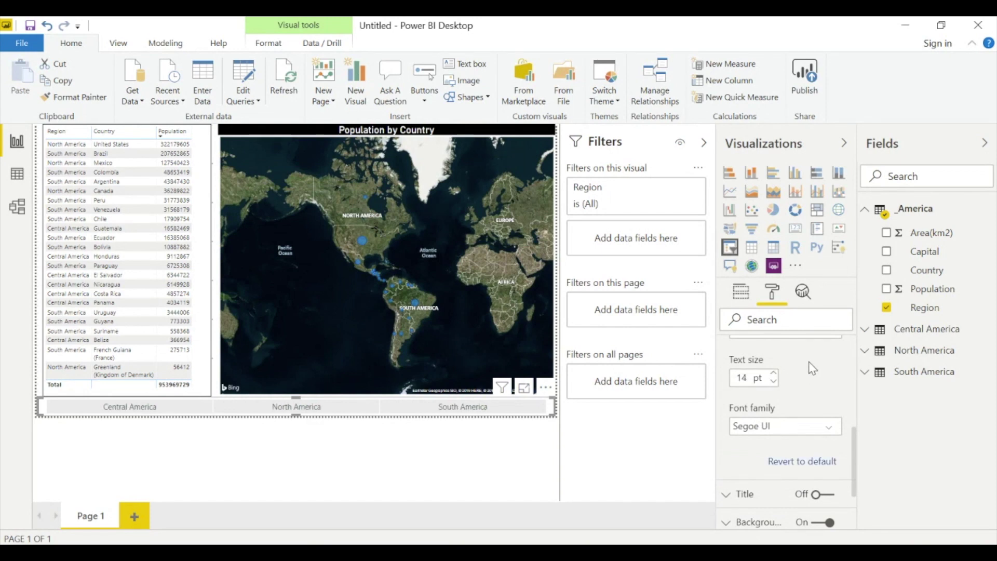
- Set the font color of the Region slicer items to blue and filter the report to North America
{"action": "scroll", "coordinate": [808, 364], "scroll_direction": "up", "scroll_amount": 2}
{"action": "scroll", "coordinate": [808, 359], "scroll_direction": "up", "scroll_amount": 2}
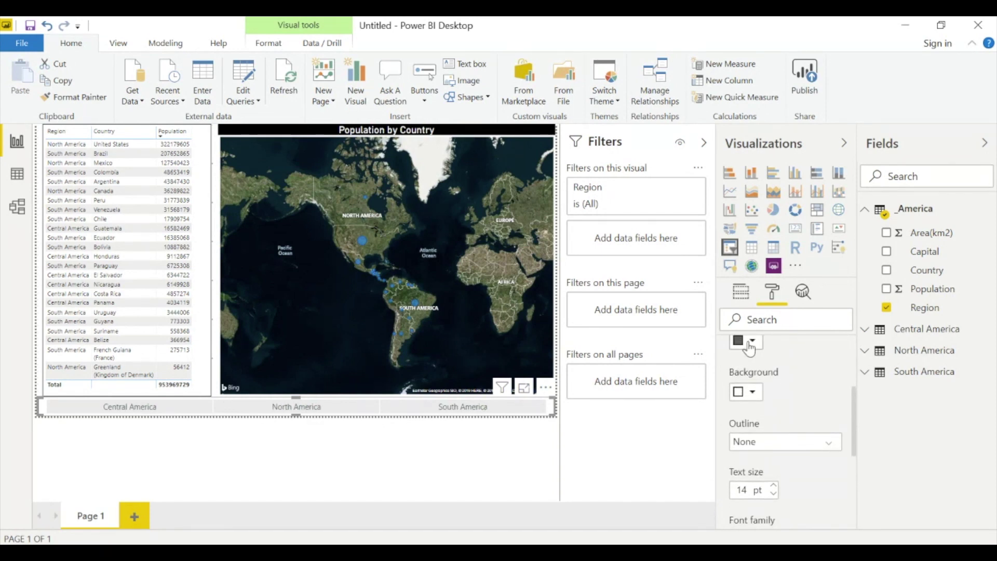
{"action": "left_click", "coordinate": [746, 343]}
{"action": "left_click", "coordinate": [752, 325]}
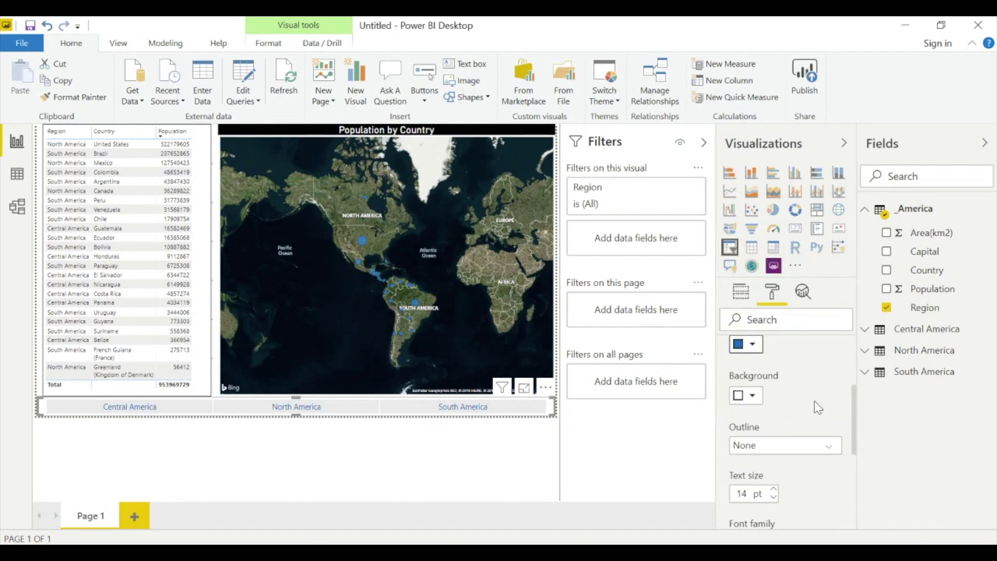
{"action": "left_click", "coordinate": [378, 406]}
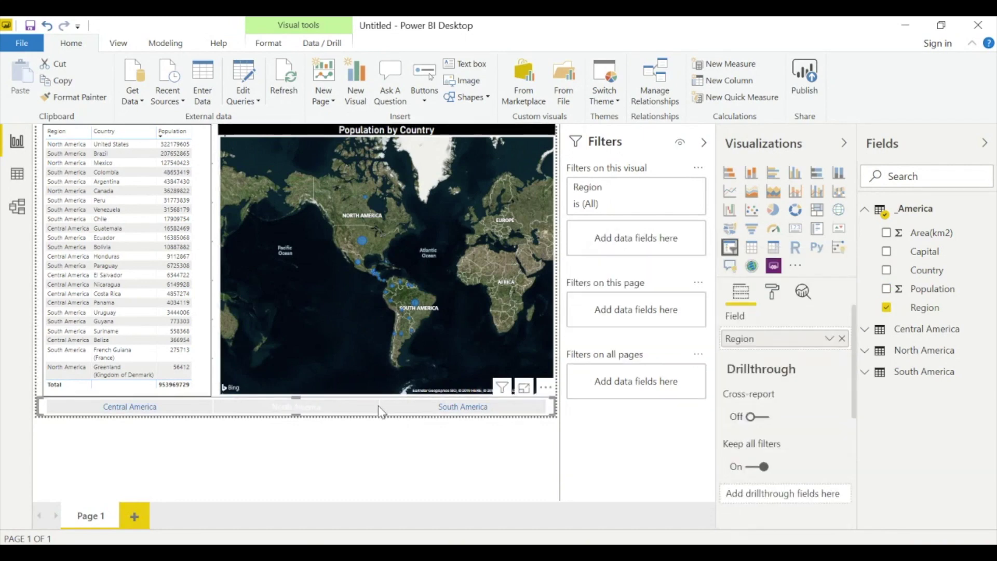
{"action": "left_click", "coordinate": [783, 294]}
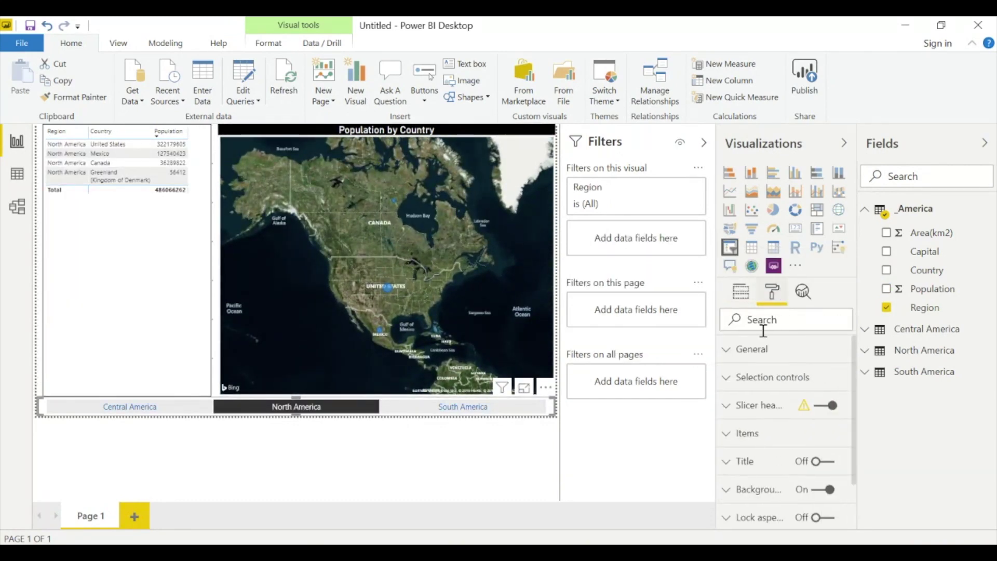
- Turn on the border of the Population by Country map and deselect the map
{"action": "left_click", "coordinate": [533, 137]}
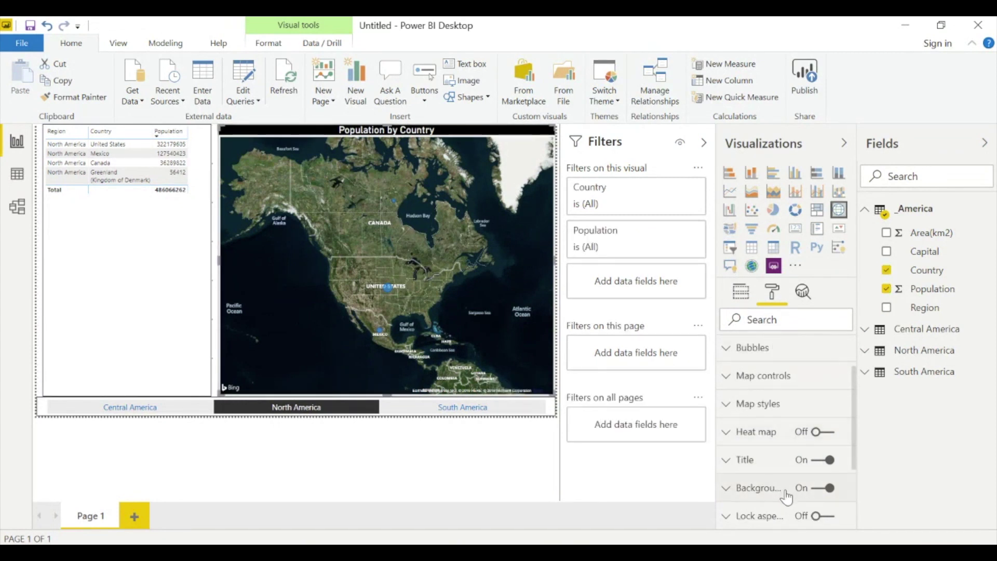
{"action": "scroll", "coordinate": [786, 497], "scroll_direction": "down", "scroll_amount": 3}
{"action": "left_click", "coordinate": [818, 460]}
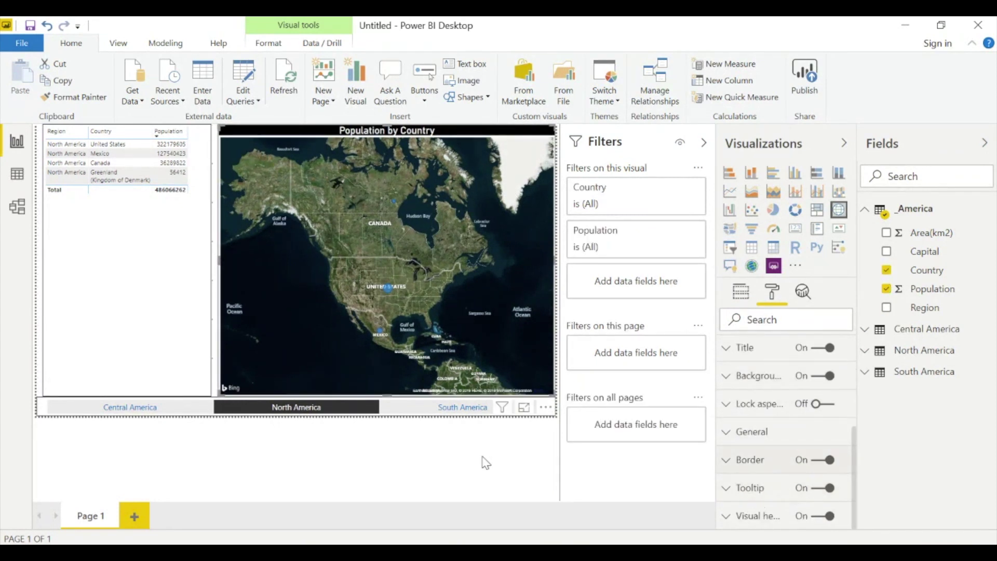
{"action": "left_click", "coordinate": [486, 462]}
- Clear the North America selection in the Region slicer and collapse the Filters pane
{"action": "left_click", "coordinate": [353, 408]}
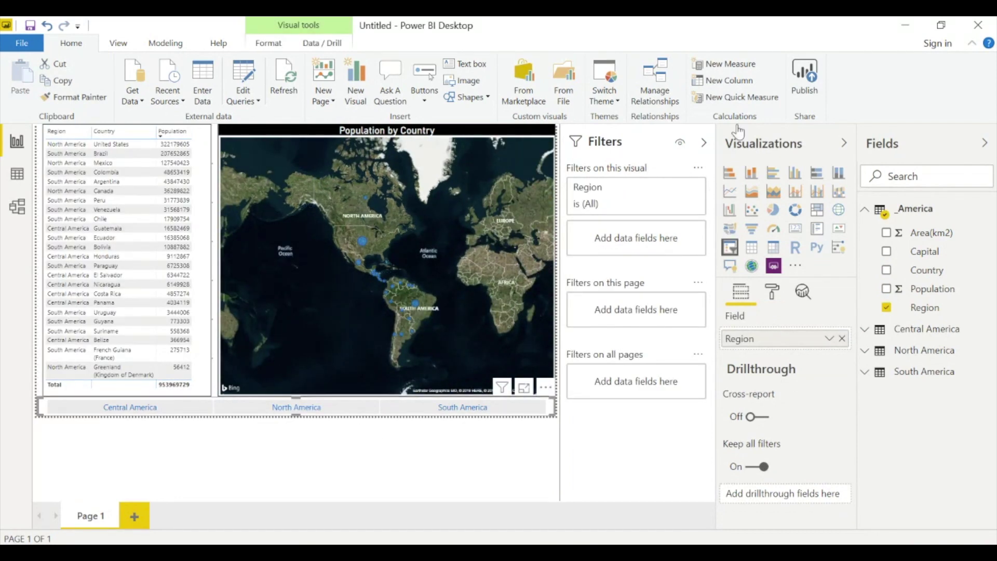
{"action": "left_click", "coordinate": [704, 142]}
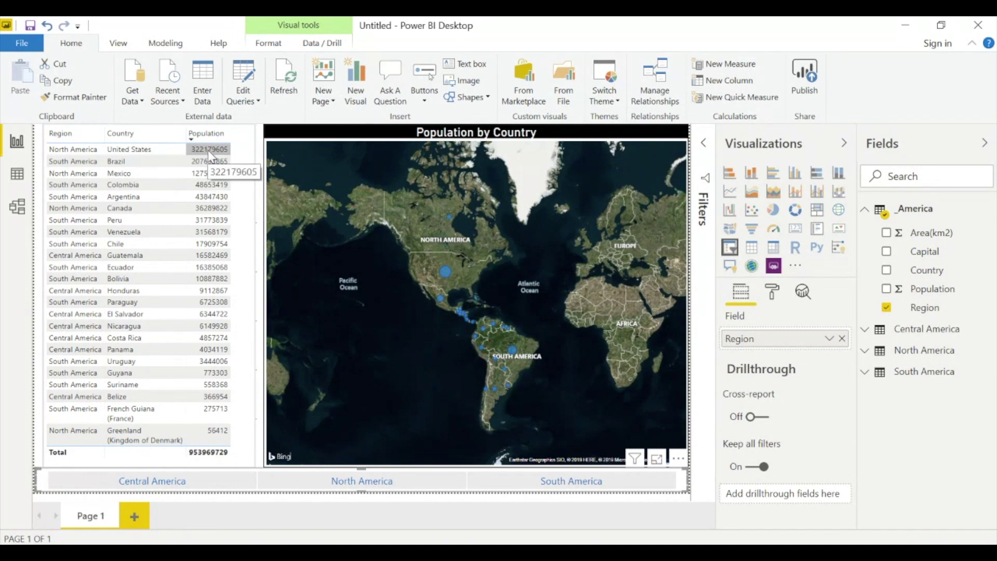
- Format the Population column of the _America data table with a thousands separator
{"action": "left_click", "coordinate": [23, 179]}
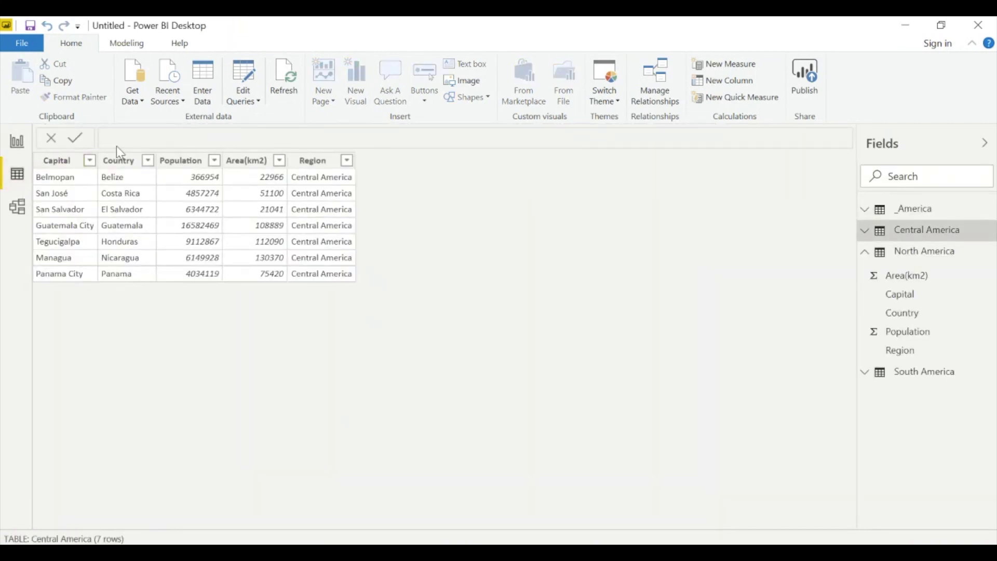
{"action": "left_click", "coordinate": [914, 209]}
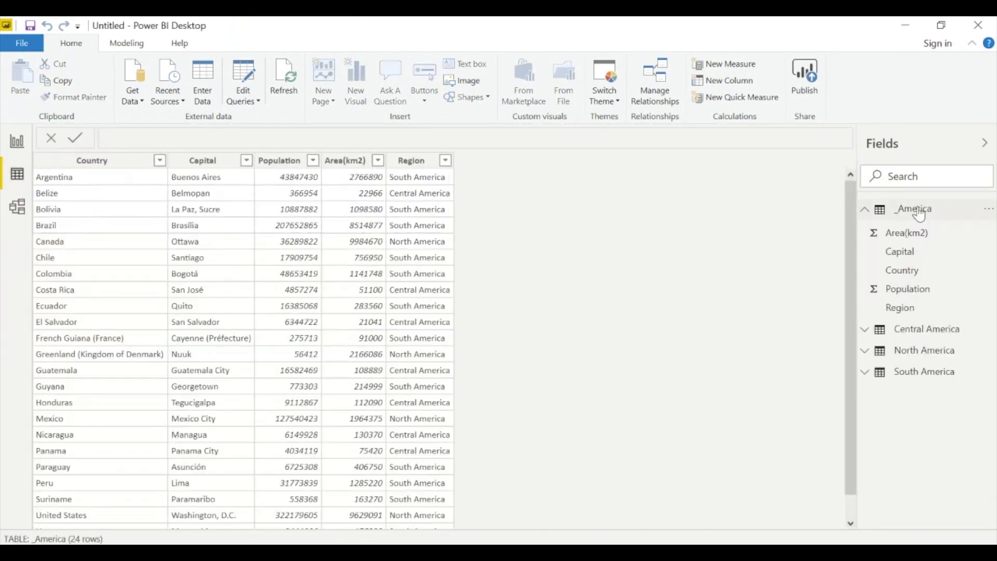
{"action": "left_click", "coordinate": [287, 162]}
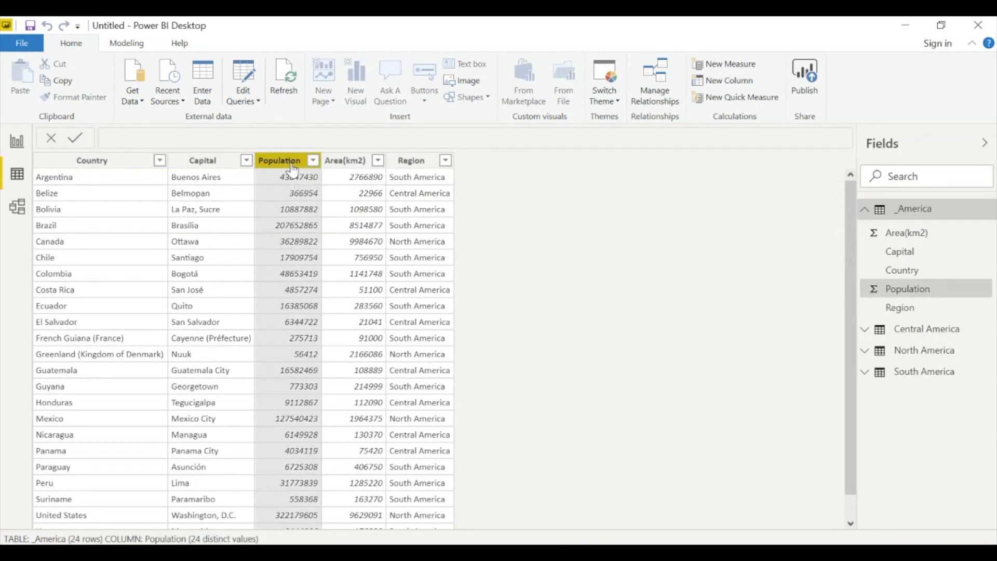
{"action": "left_click", "coordinate": [139, 47]}
{"action": "left_click", "coordinate": [314, 99]}
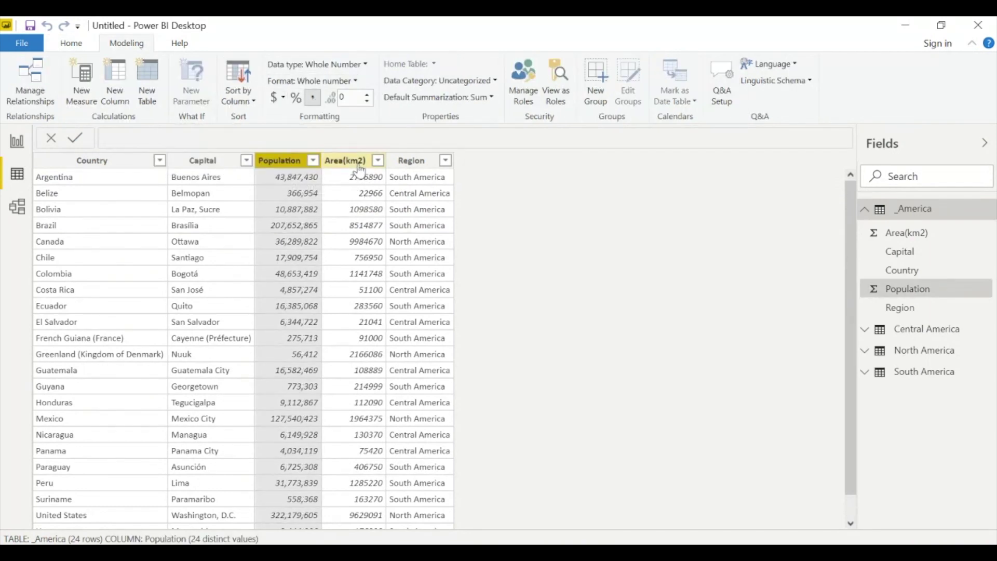
- Format the Area(km2) column of _America with a thousands separator and return to the report page
{"action": "left_click", "coordinate": [359, 170]}
{"action": "left_click", "coordinate": [313, 98]}
{"action": "left_click", "coordinate": [18, 143]}
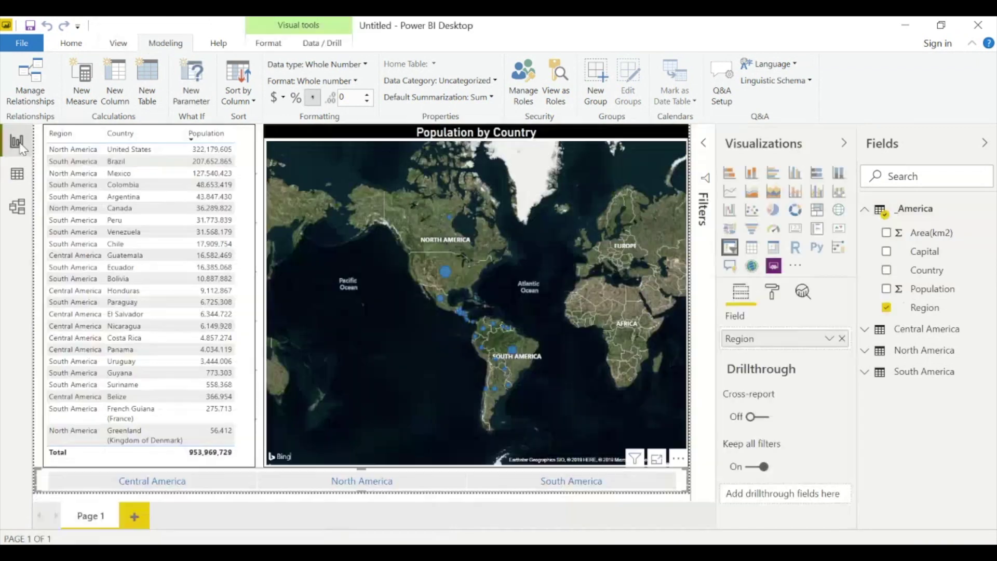
- Sort the population table by Region in ascending order and export the report to PDF
{"action": "left_click", "coordinate": [215, 161]}
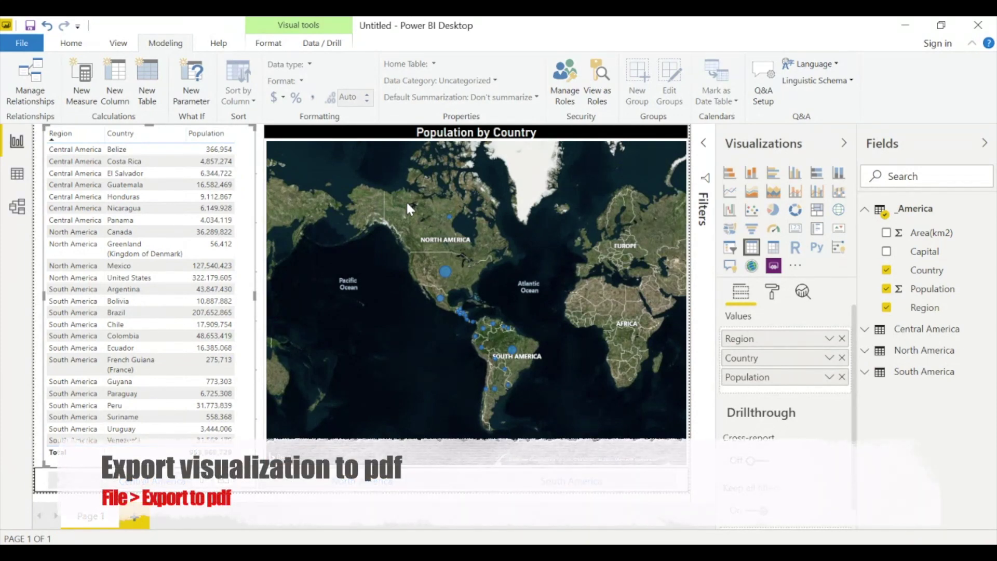
{"action": "left_click", "coordinate": [22, 43]}
{"action": "left_click", "coordinate": [85, 347]}
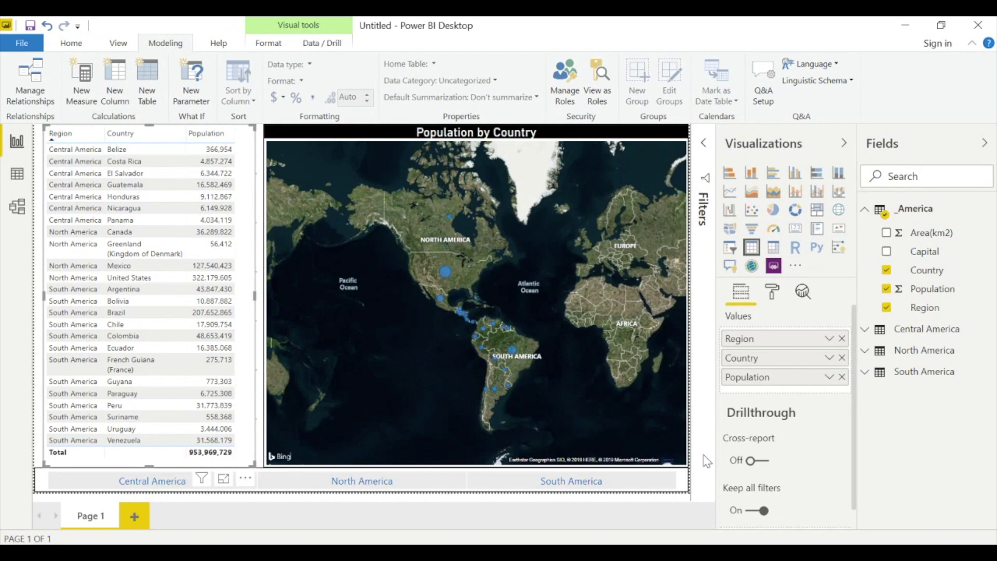
- Test the Region slicer with South America, North America and Central America in turn, and clear the selection
{"action": "left_click", "coordinate": [572, 481]}
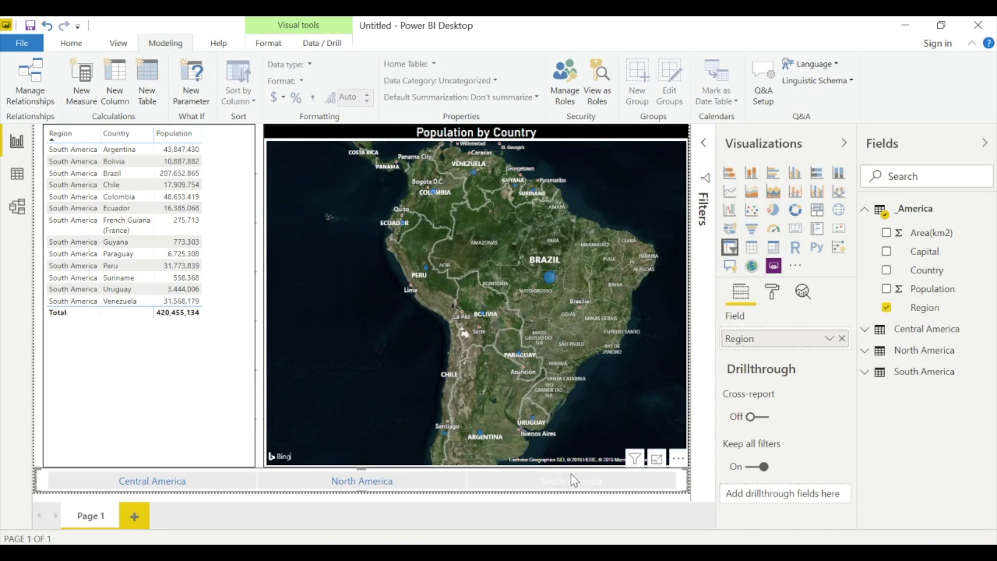
{"action": "left_click", "coordinate": [403, 483]}
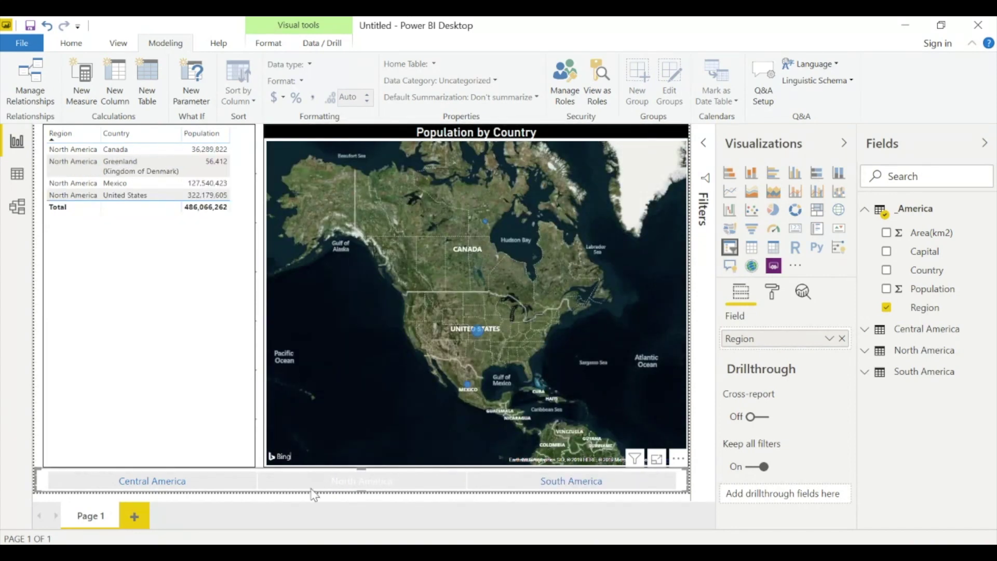
{"action": "left_click", "coordinate": [197, 480]}
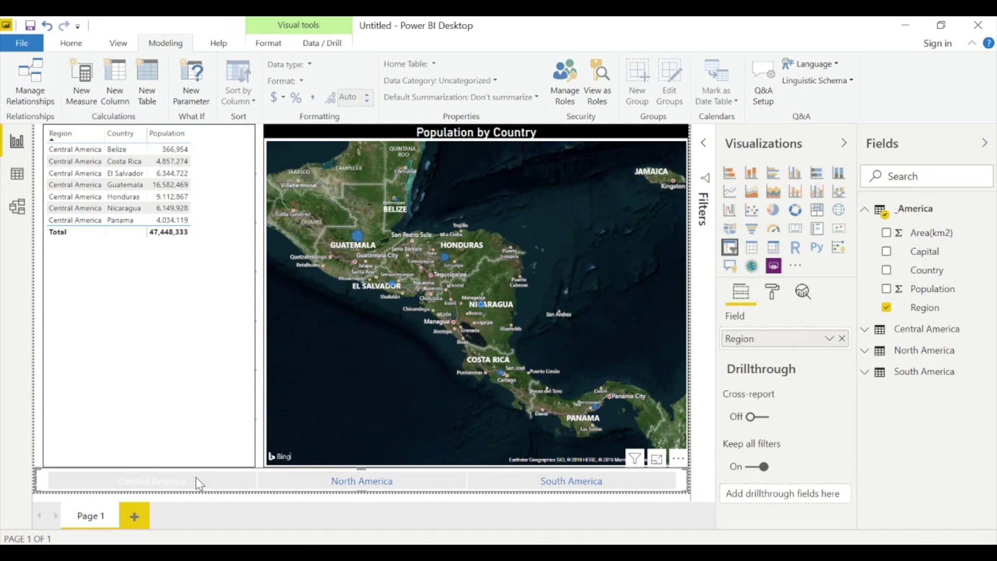
{"action": "left_click", "coordinate": [196, 478]}
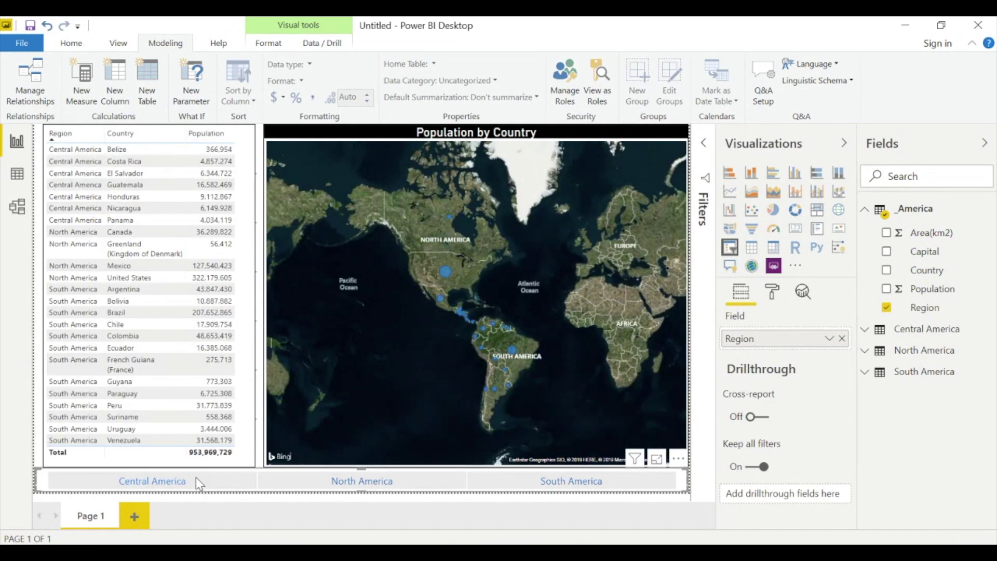
- Turn on the zoom buttons in the map controls of the Population by Country map
{"action": "left_click", "coordinate": [585, 196]}
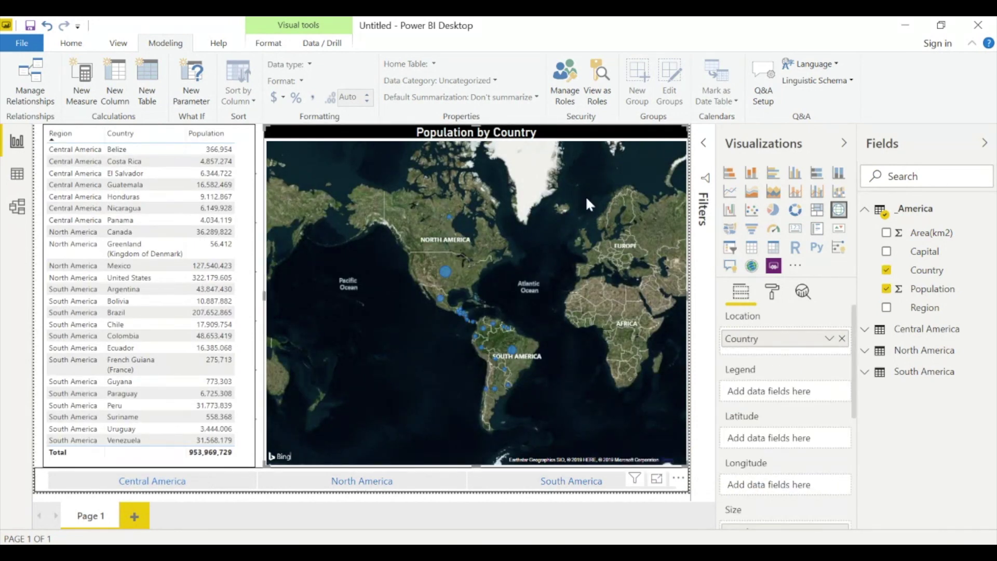
{"action": "left_click", "coordinate": [772, 292]}
{"action": "scroll", "coordinate": [793, 444], "scroll_direction": "down", "scroll_amount": 1}
{"action": "scroll", "coordinate": [782, 436], "scroll_direction": "down", "scroll_amount": 1}
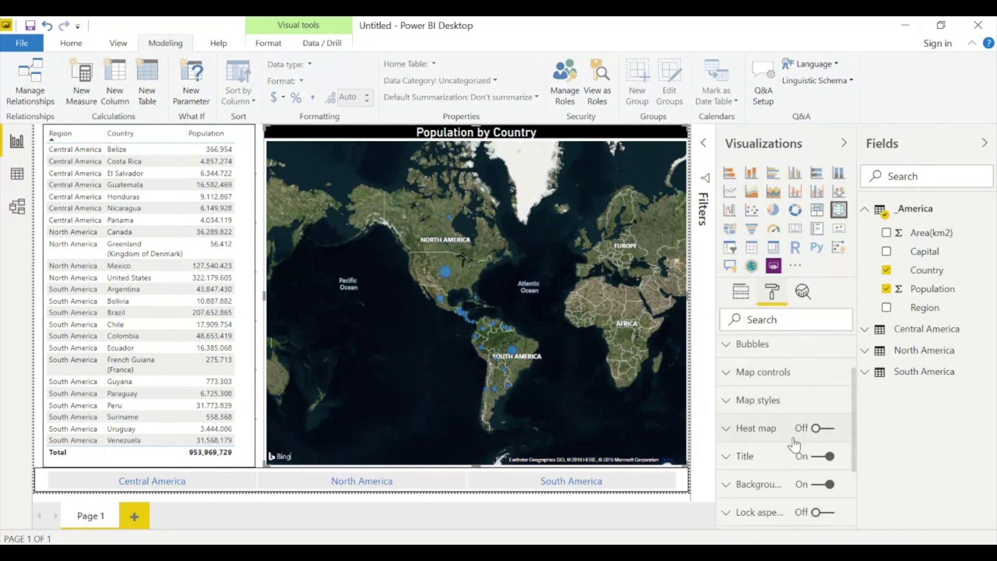
{"action": "scroll", "coordinate": [774, 423], "scroll_direction": "up", "scroll_amount": 1}
{"action": "left_click", "coordinate": [772, 420]}
{"action": "scroll", "coordinate": [802, 477], "scroll_direction": "down", "scroll_amount": 1}
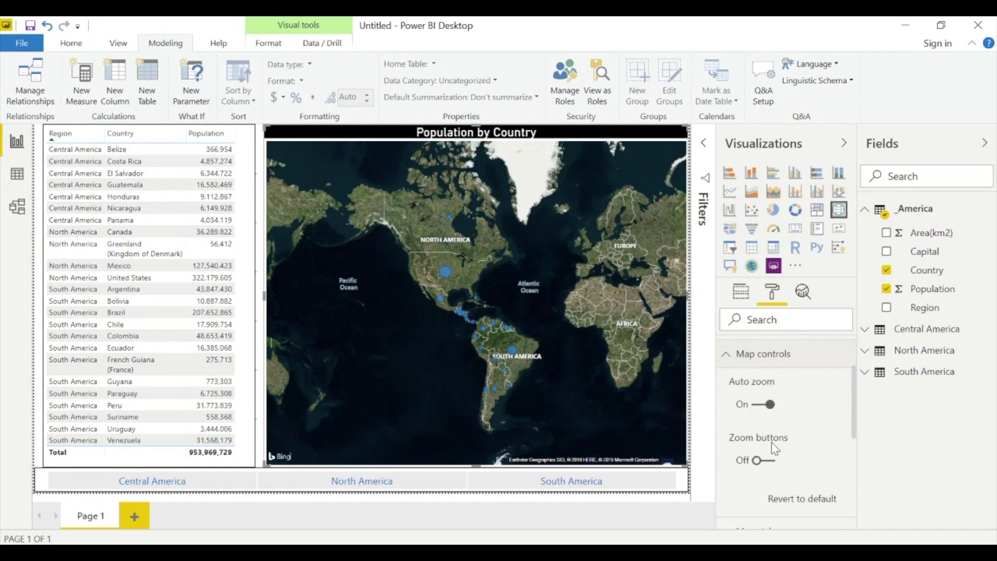
{"action": "left_click", "coordinate": [757, 460]}
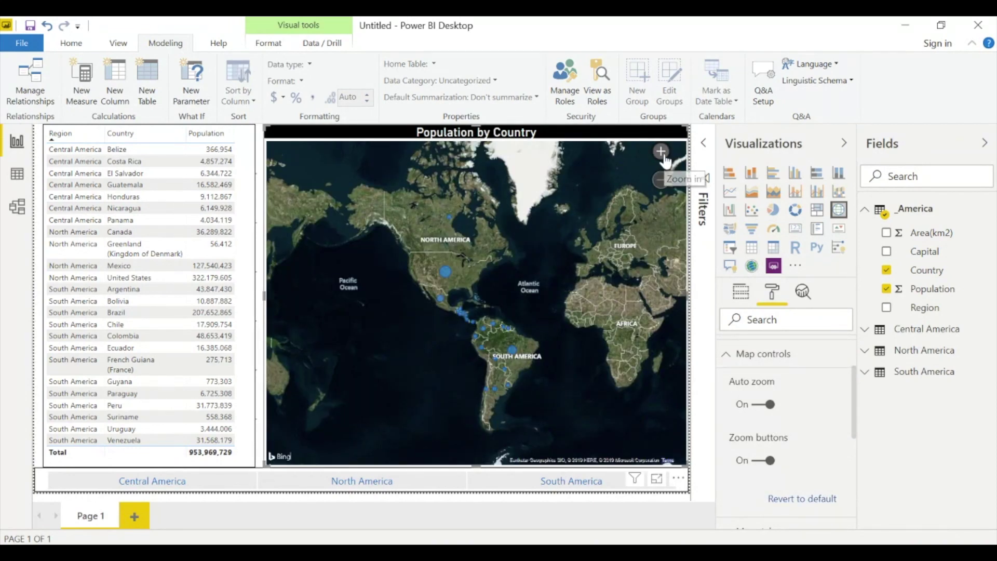
- Test the map's zoom buttons and pan the map to bring the Americas into view
{"action": "left_click", "coordinate": [660, 179]}
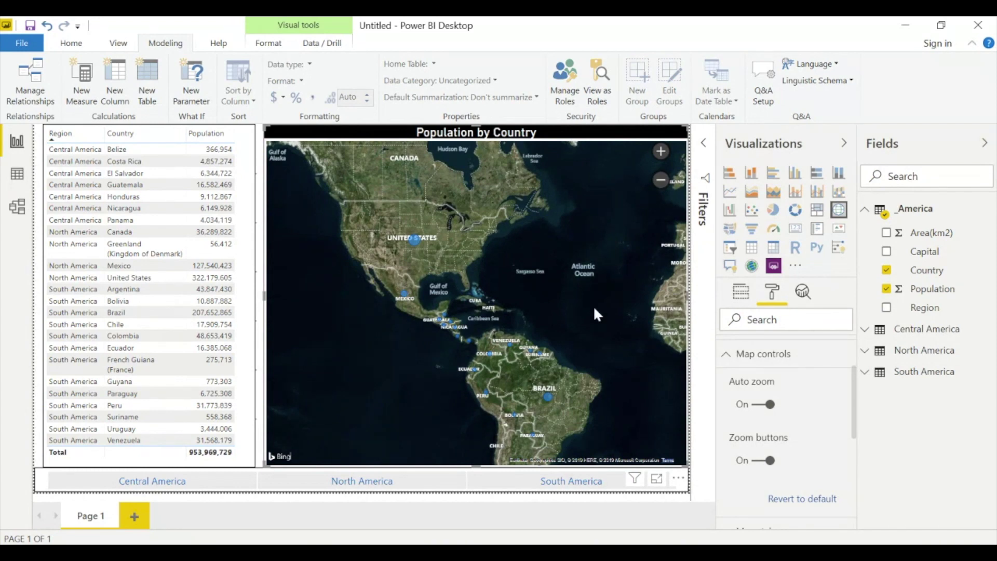
{"action": "left_click_drag", "start_coordinate": [593, 305], "coordinate": [583, 285]}
{"action": "left_click", "coordinate": [660, 180]}
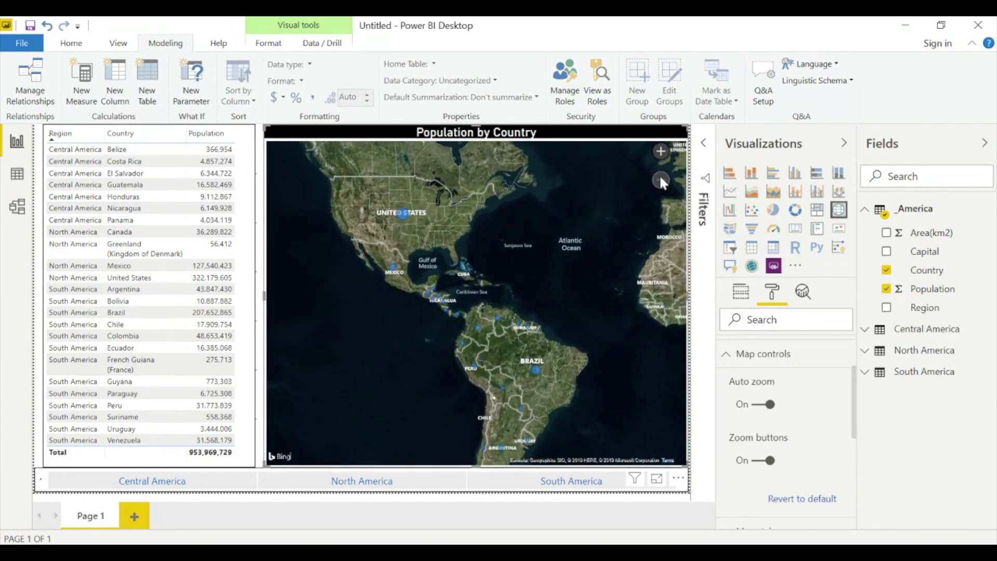
{"action": "left_click", "coordinate": [660, 154]}
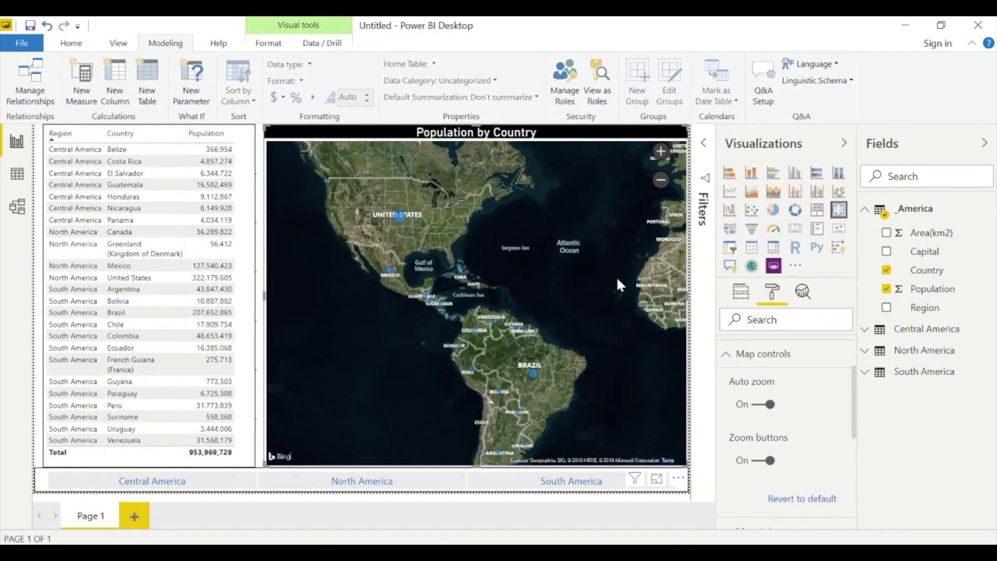
{"action": "left_click_drag", "start_coordinate": [616, 276], "coordinate": [610, 251]}
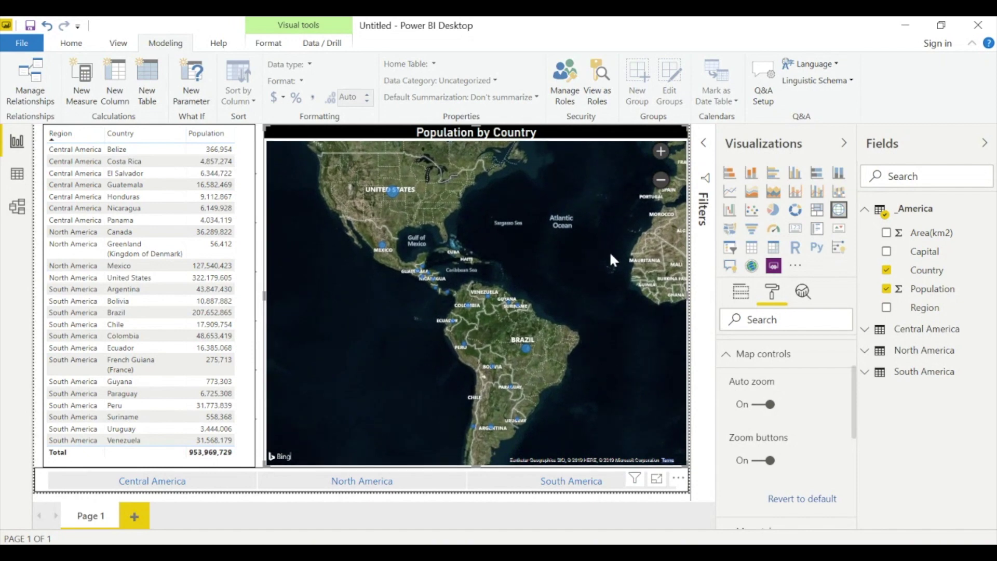